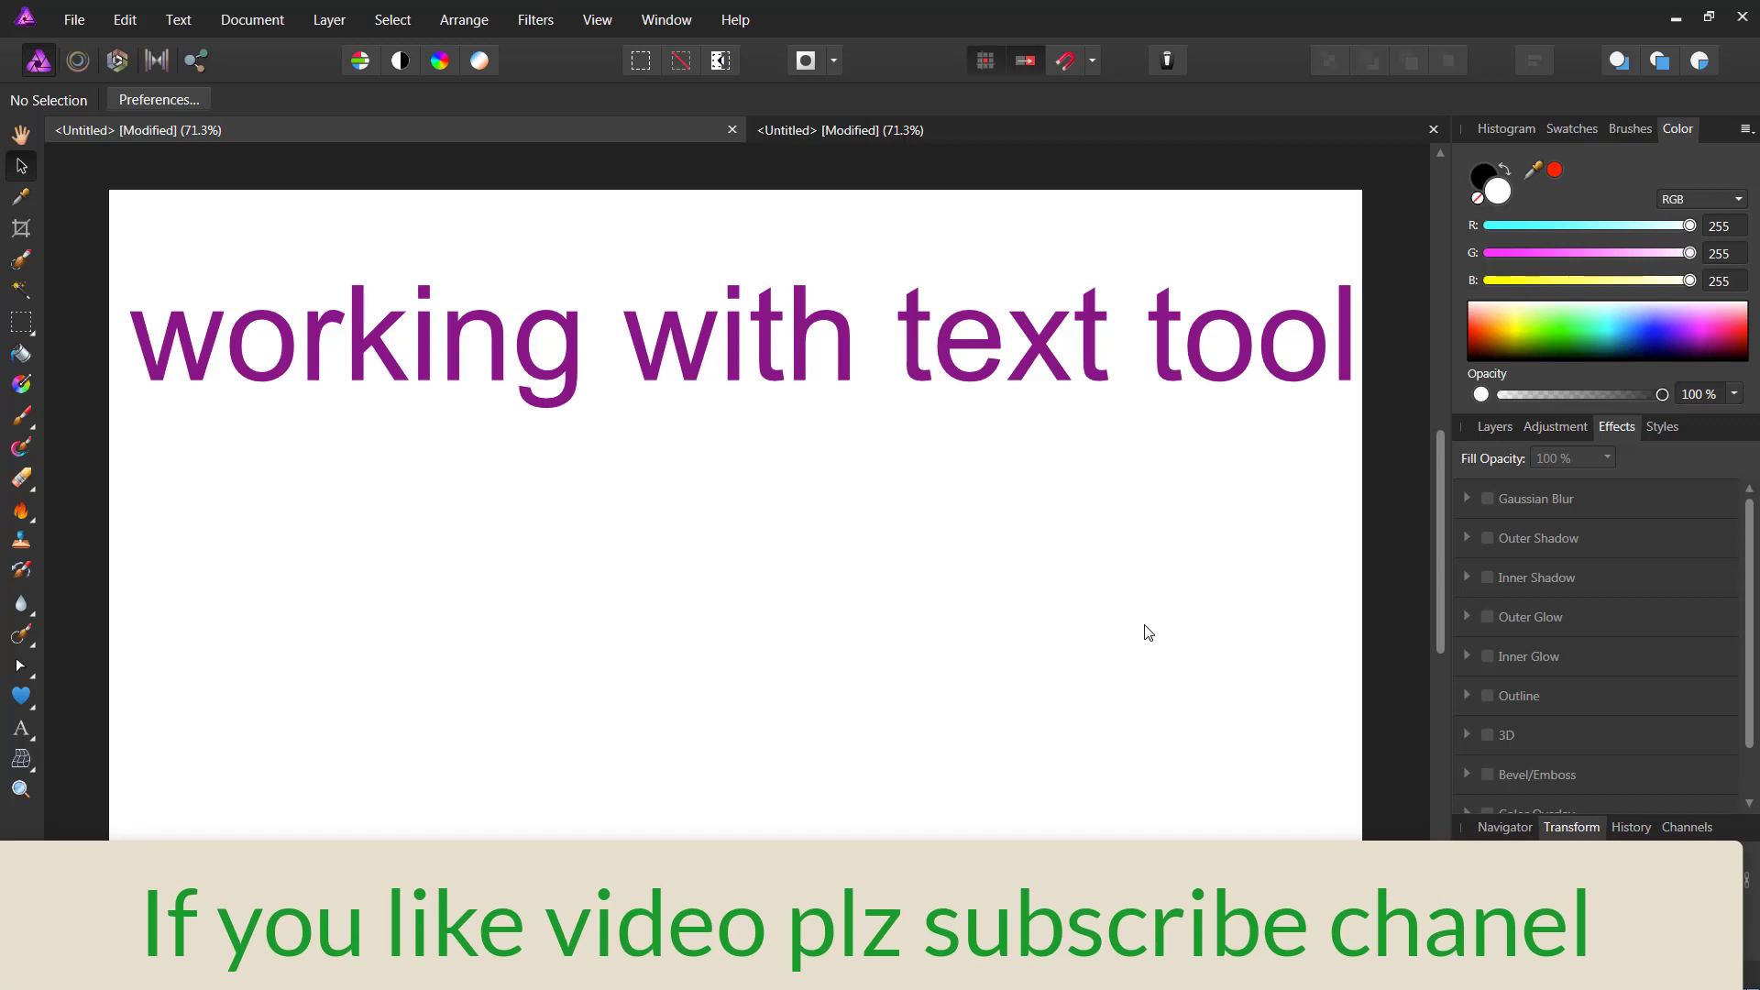
Choose the Artistic Text Tool and switch to the second, blank Untitled document
{"action": "left_click", "coordinate": [27, 739]}
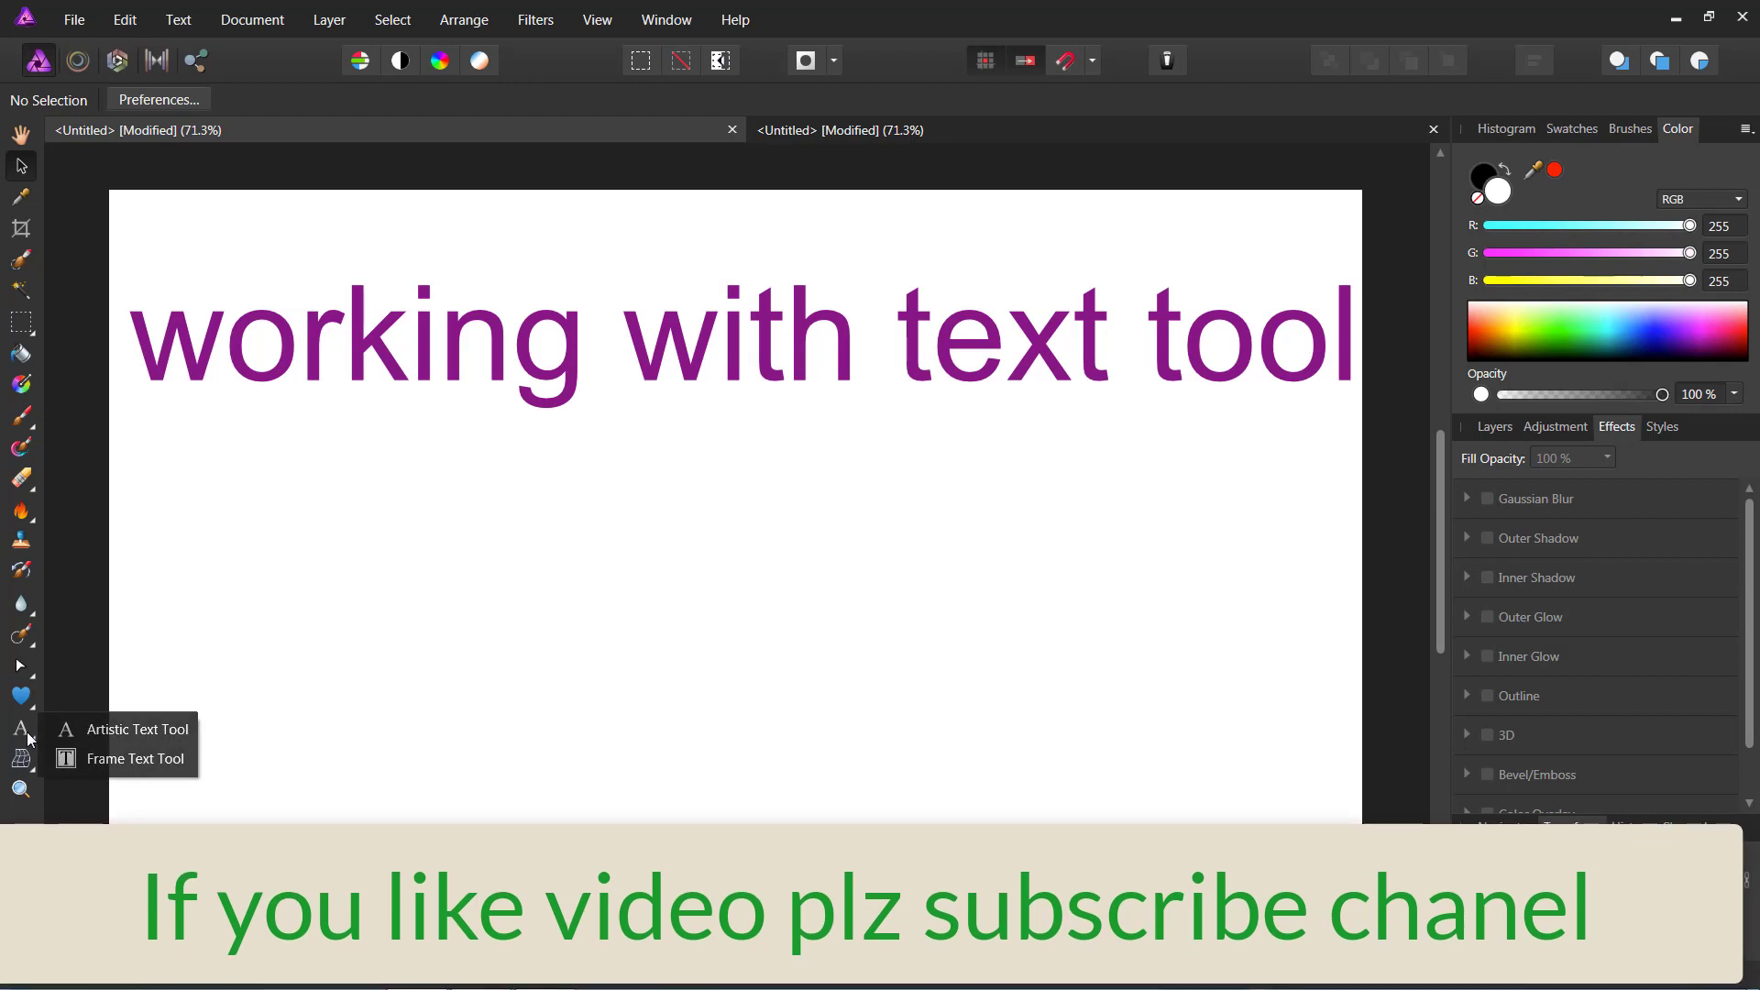
{"action": "left_click", "coordinate": [73, 730]}
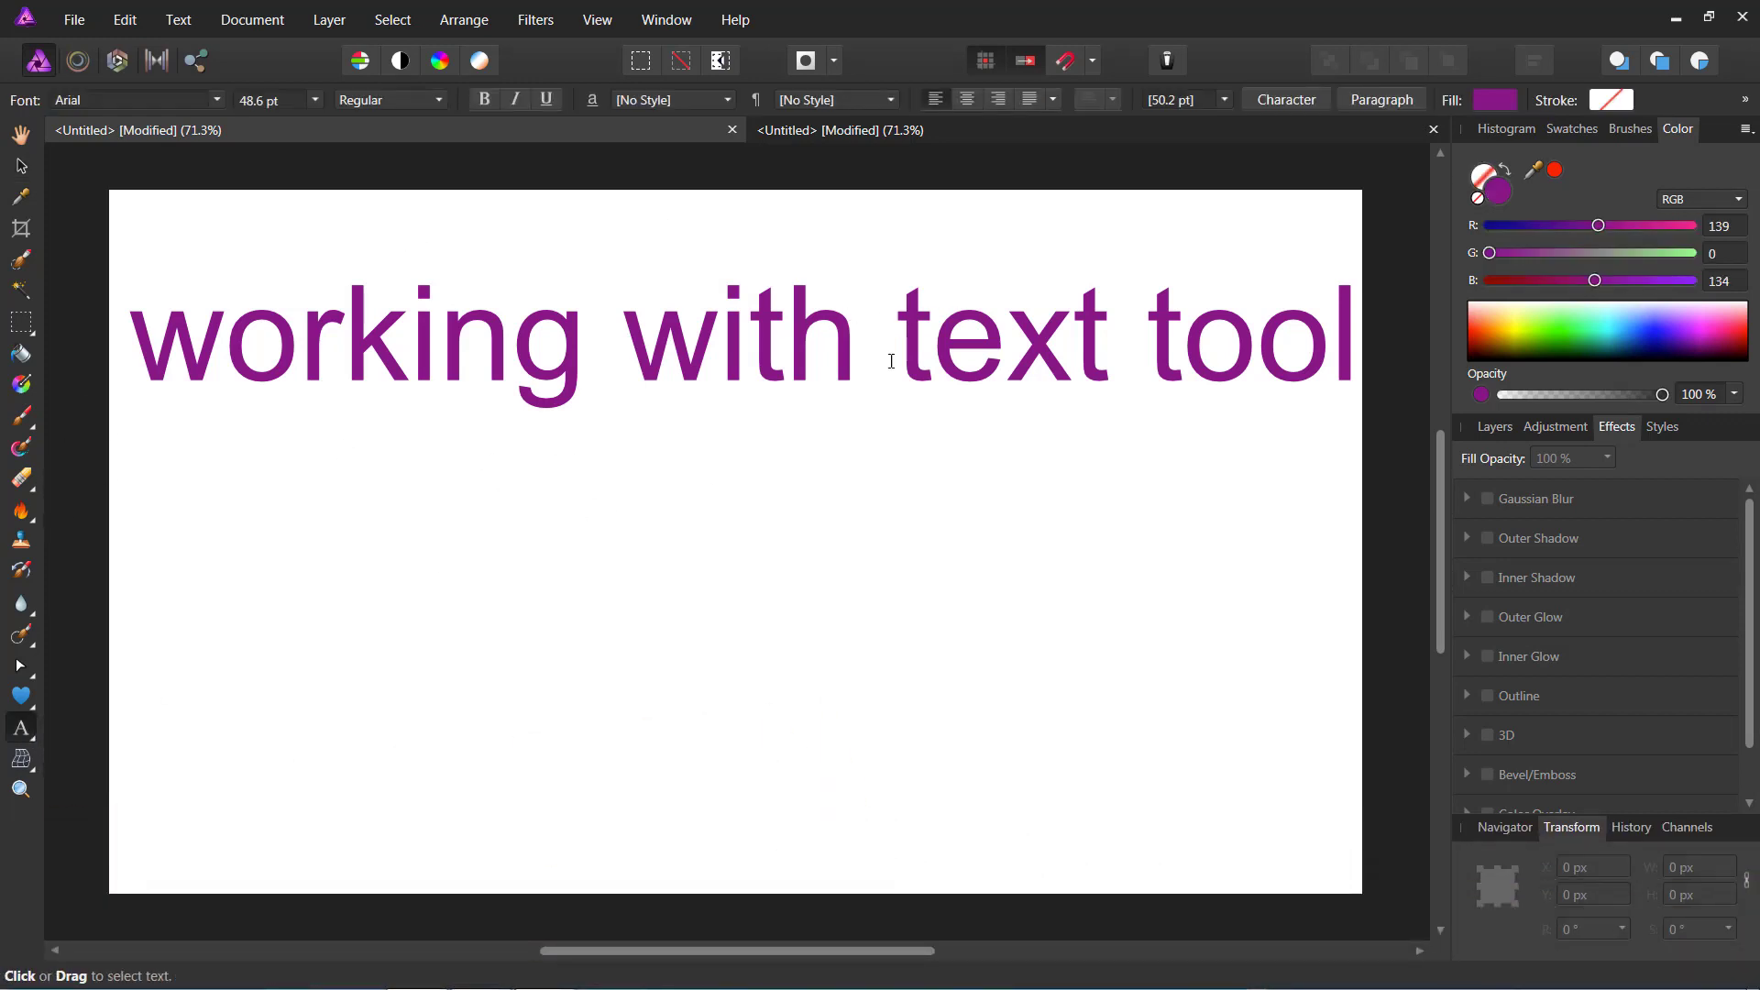
{"action": "left_click", "coordinate": [851, 129]}
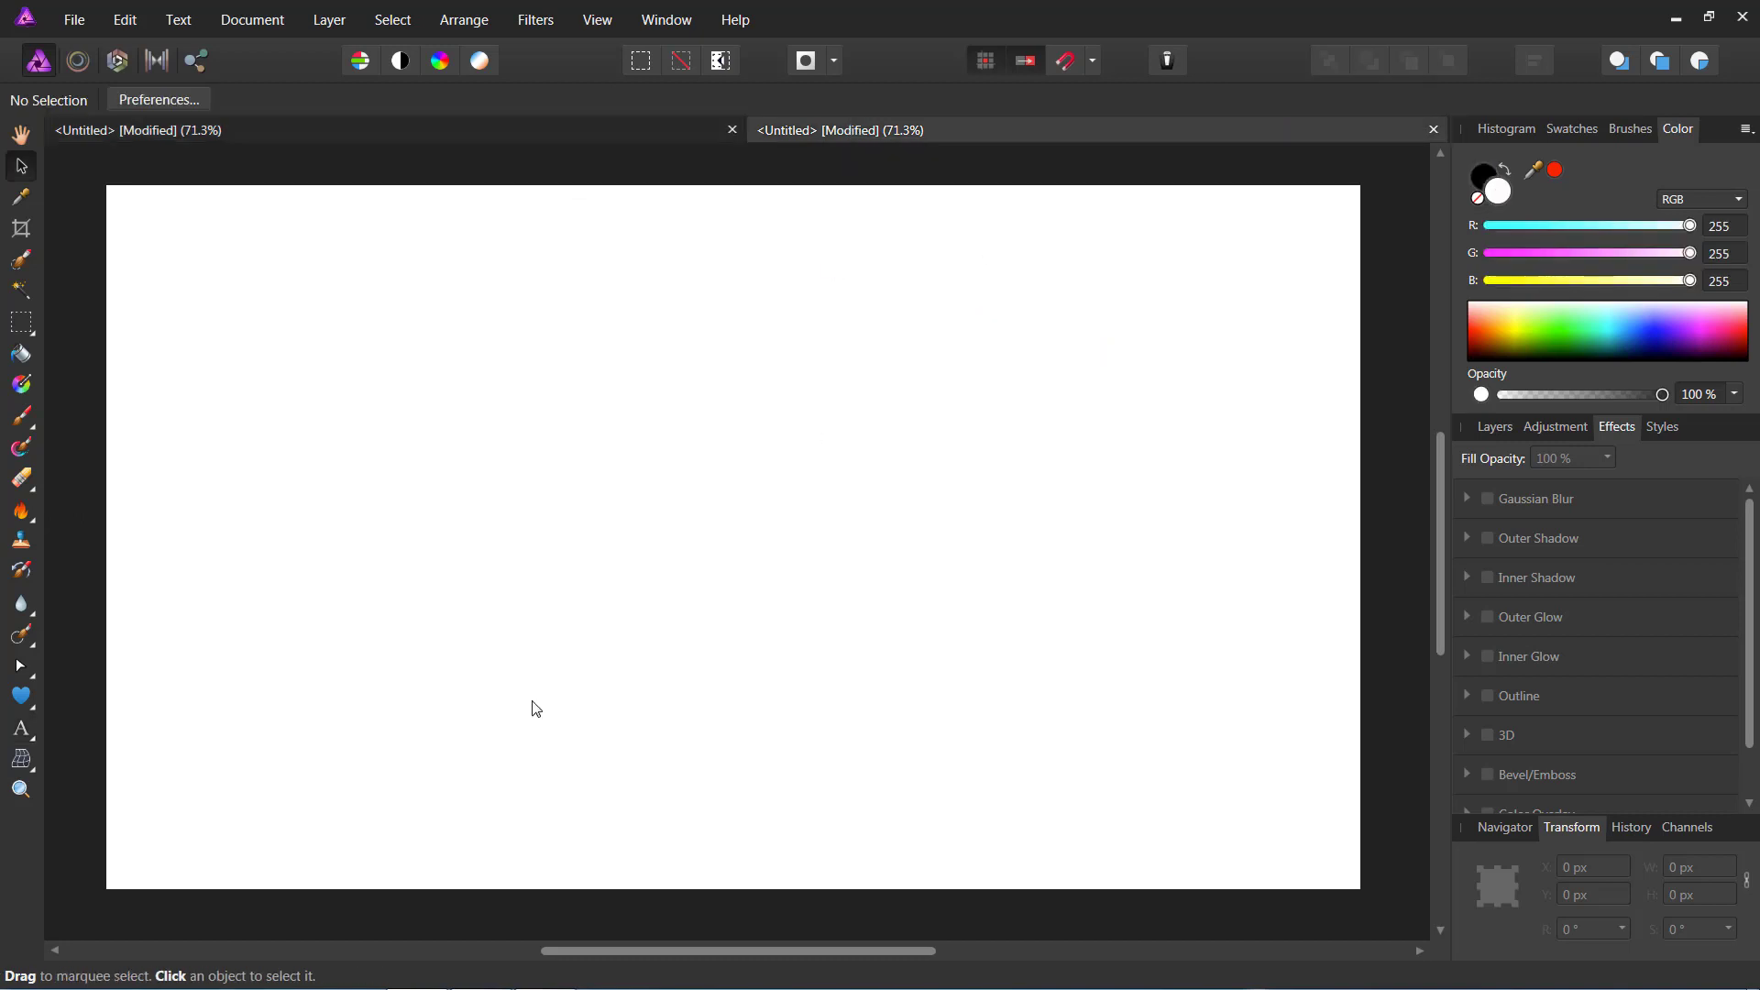
Place art text reading 'digital telugu techs' near the top of the blank page
{"action": "left_click", "coordinate": [23, 729]}
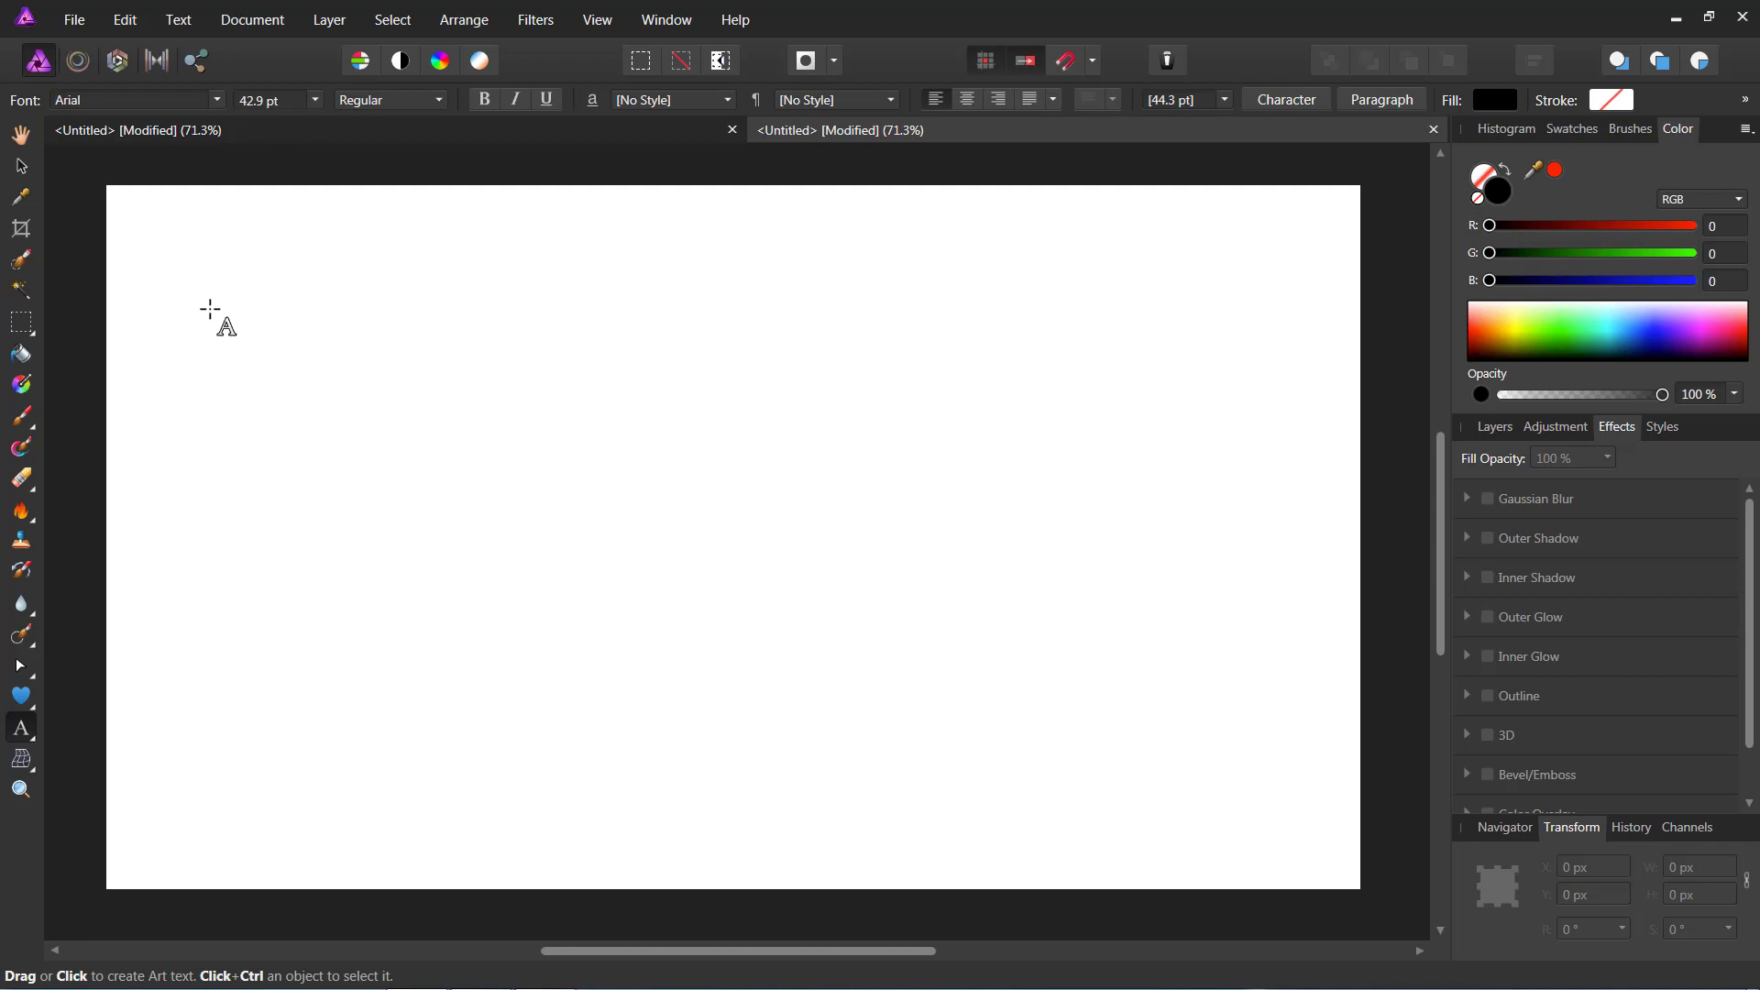
{"action": "left_click", "coordinate": [180, 260]}
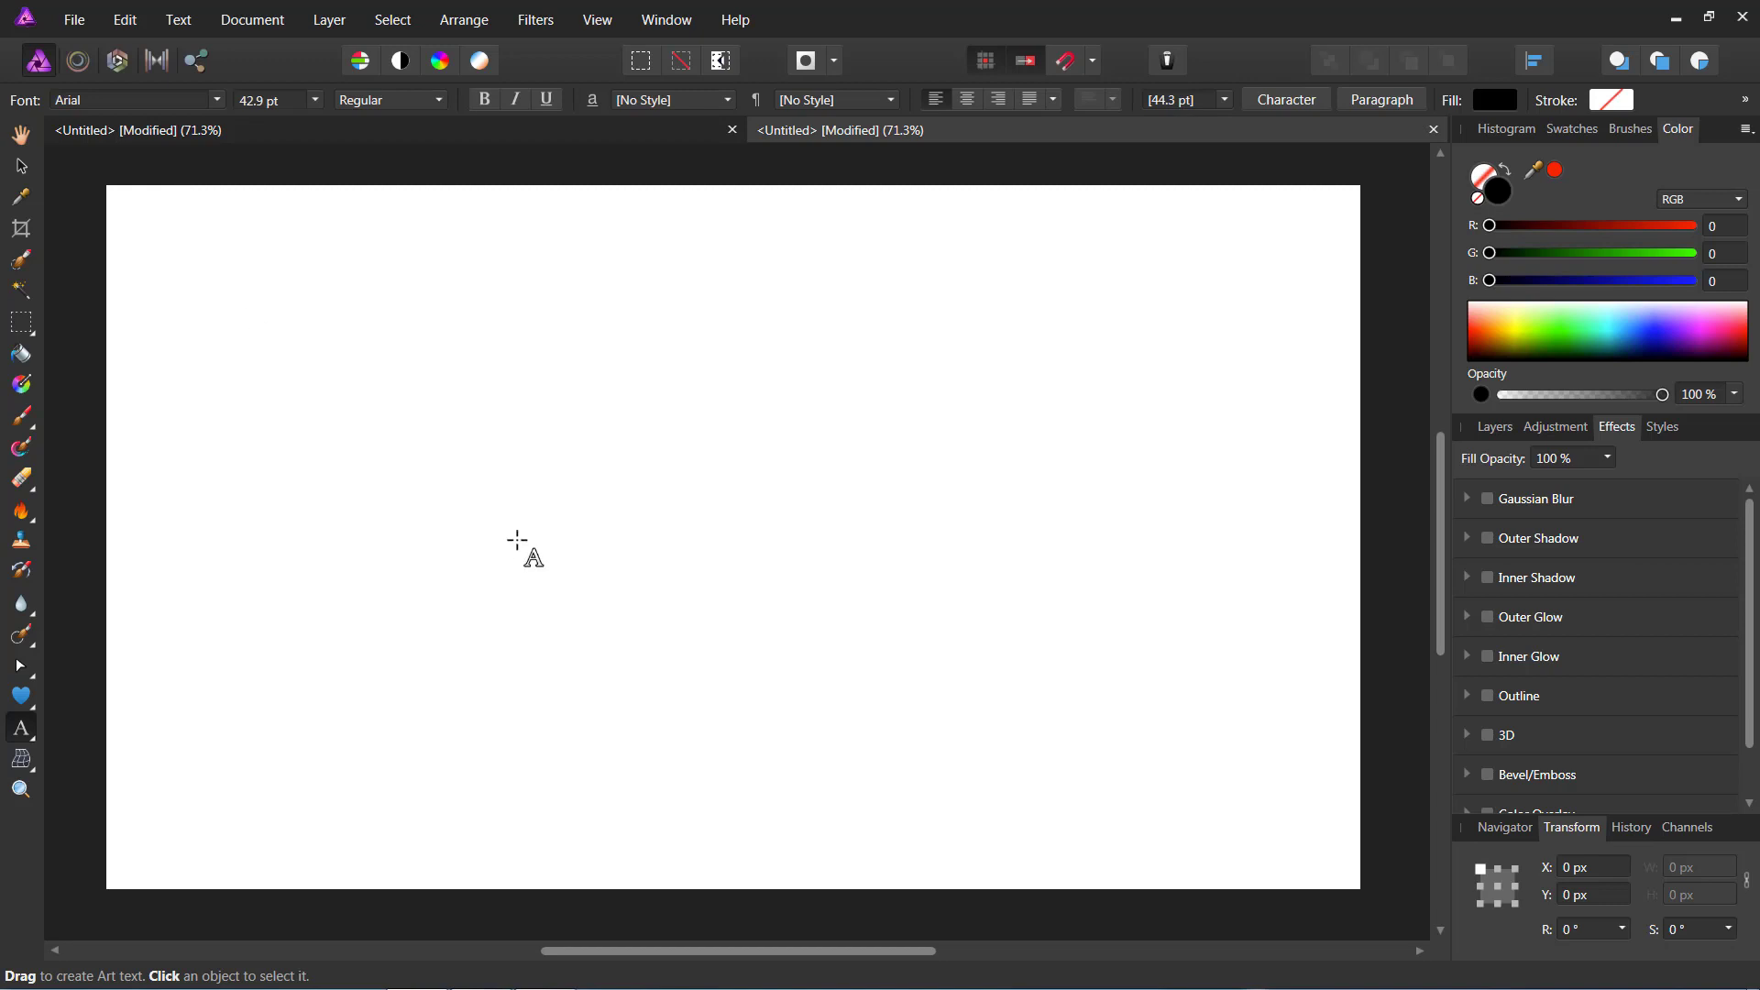
{"action": "type", "text": "digita"}
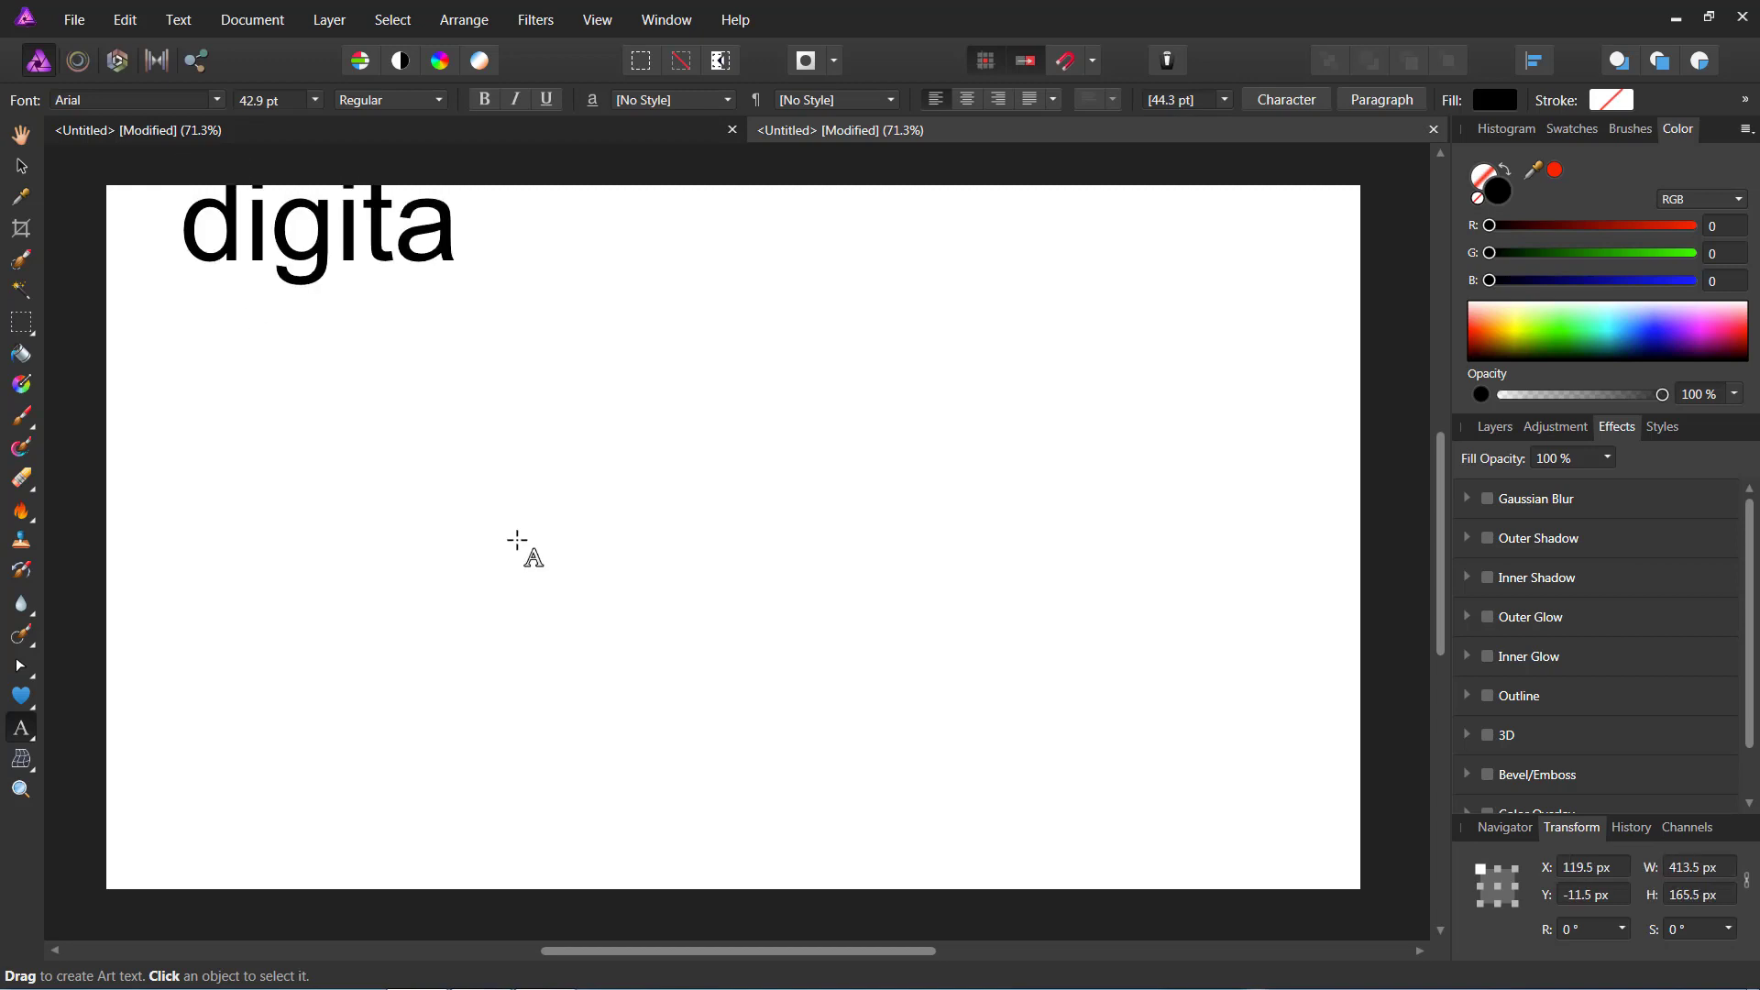
{"action": "type", "text": "l telugu"}
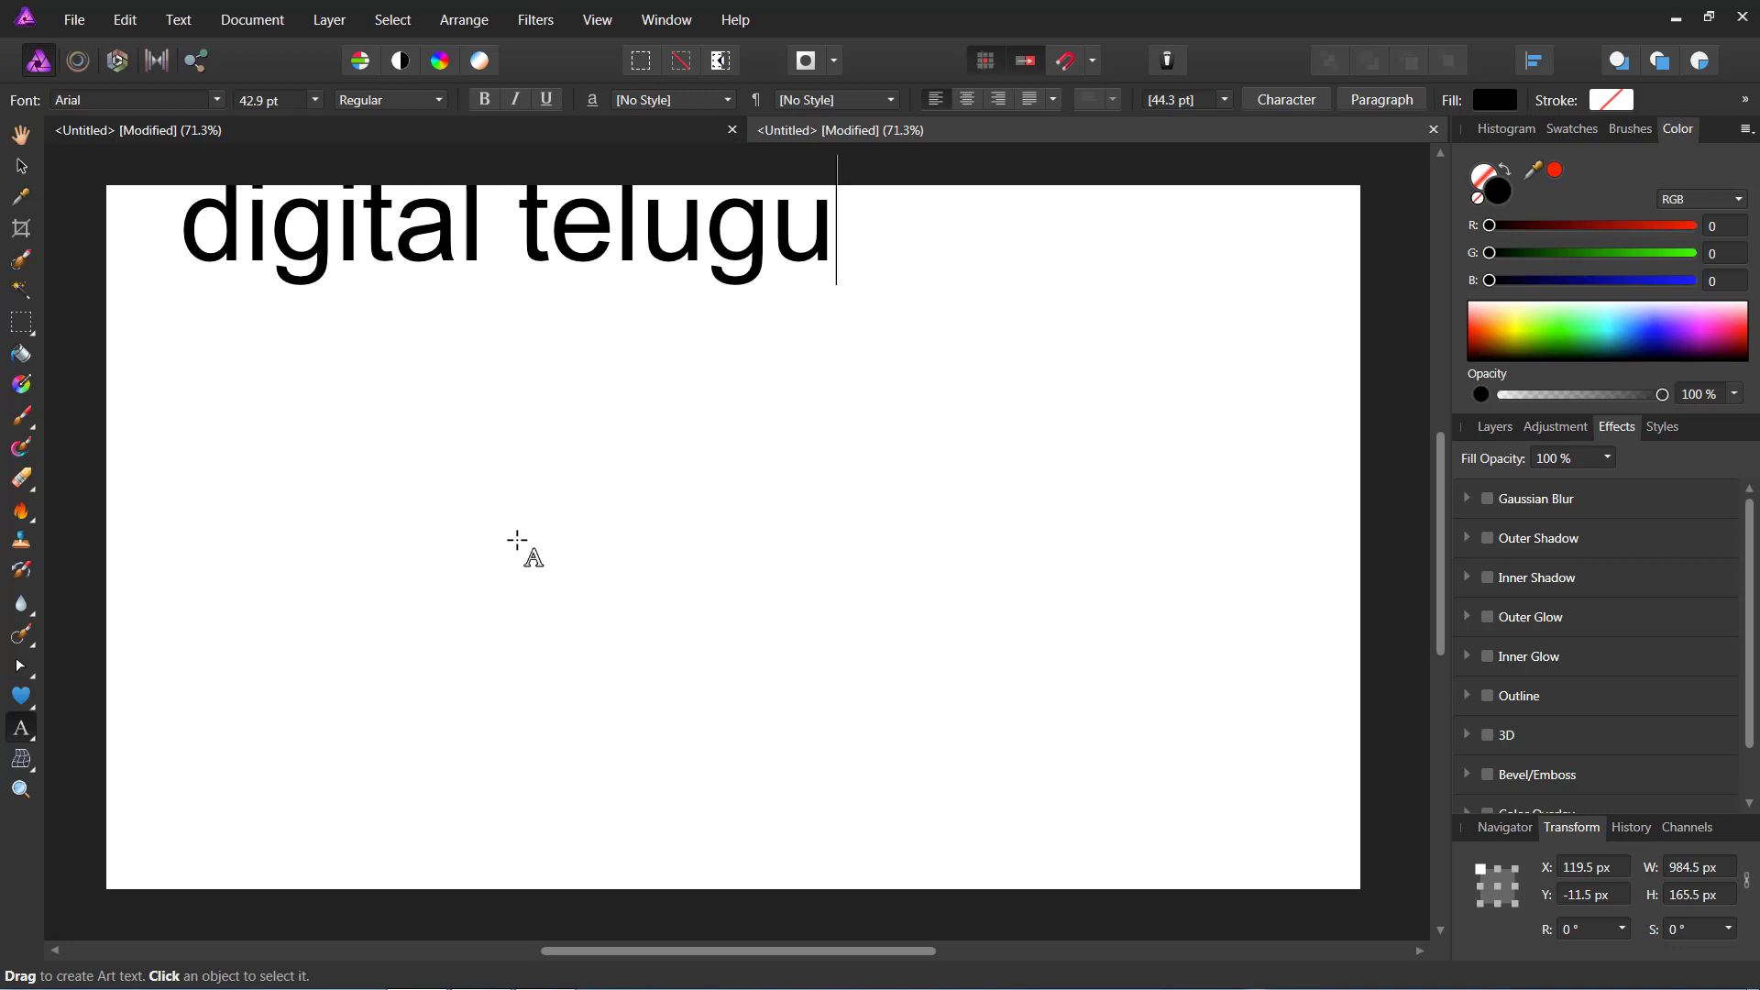
{"action": "type", "text": " techs"}
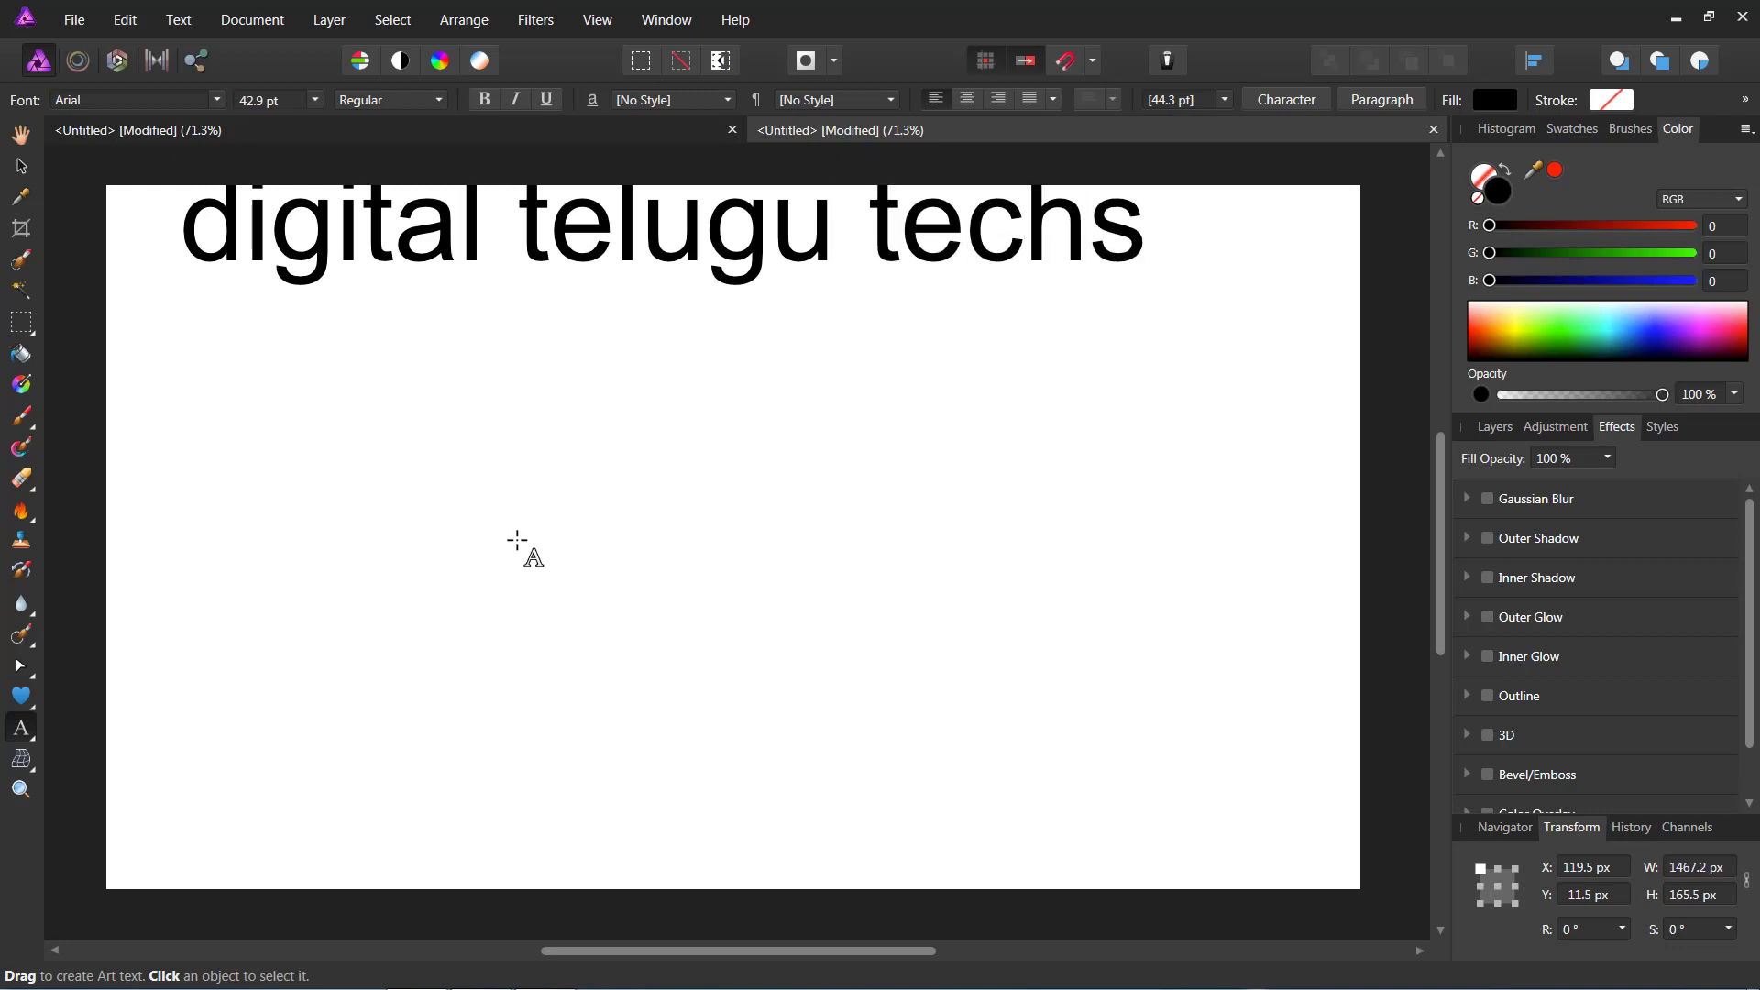
{"action": "key", "text": "Escape"}
{"action": "left_click", "coordinate": [22, 167]}
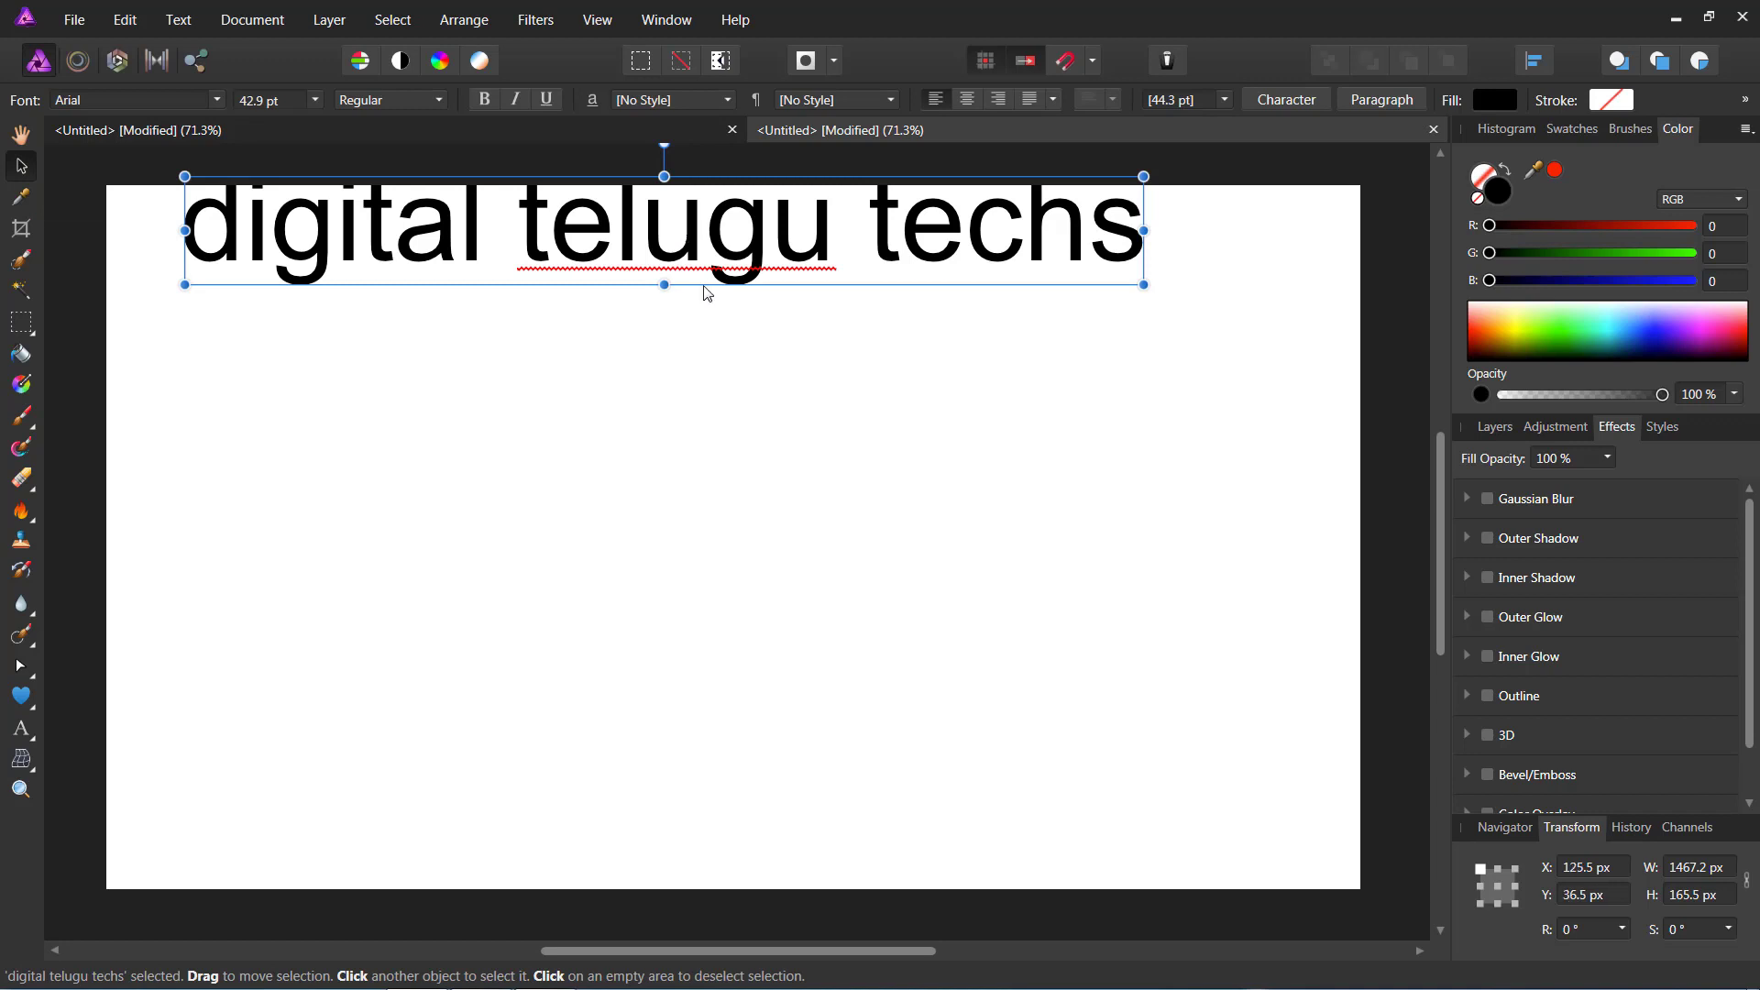
Replace 'telugu' with the spelling suggestion 'Telugu' and move the heading back near the top
{"action": "left_click_drag", "start_coordinate": [702, 285], "coordinate": [718, 399]}
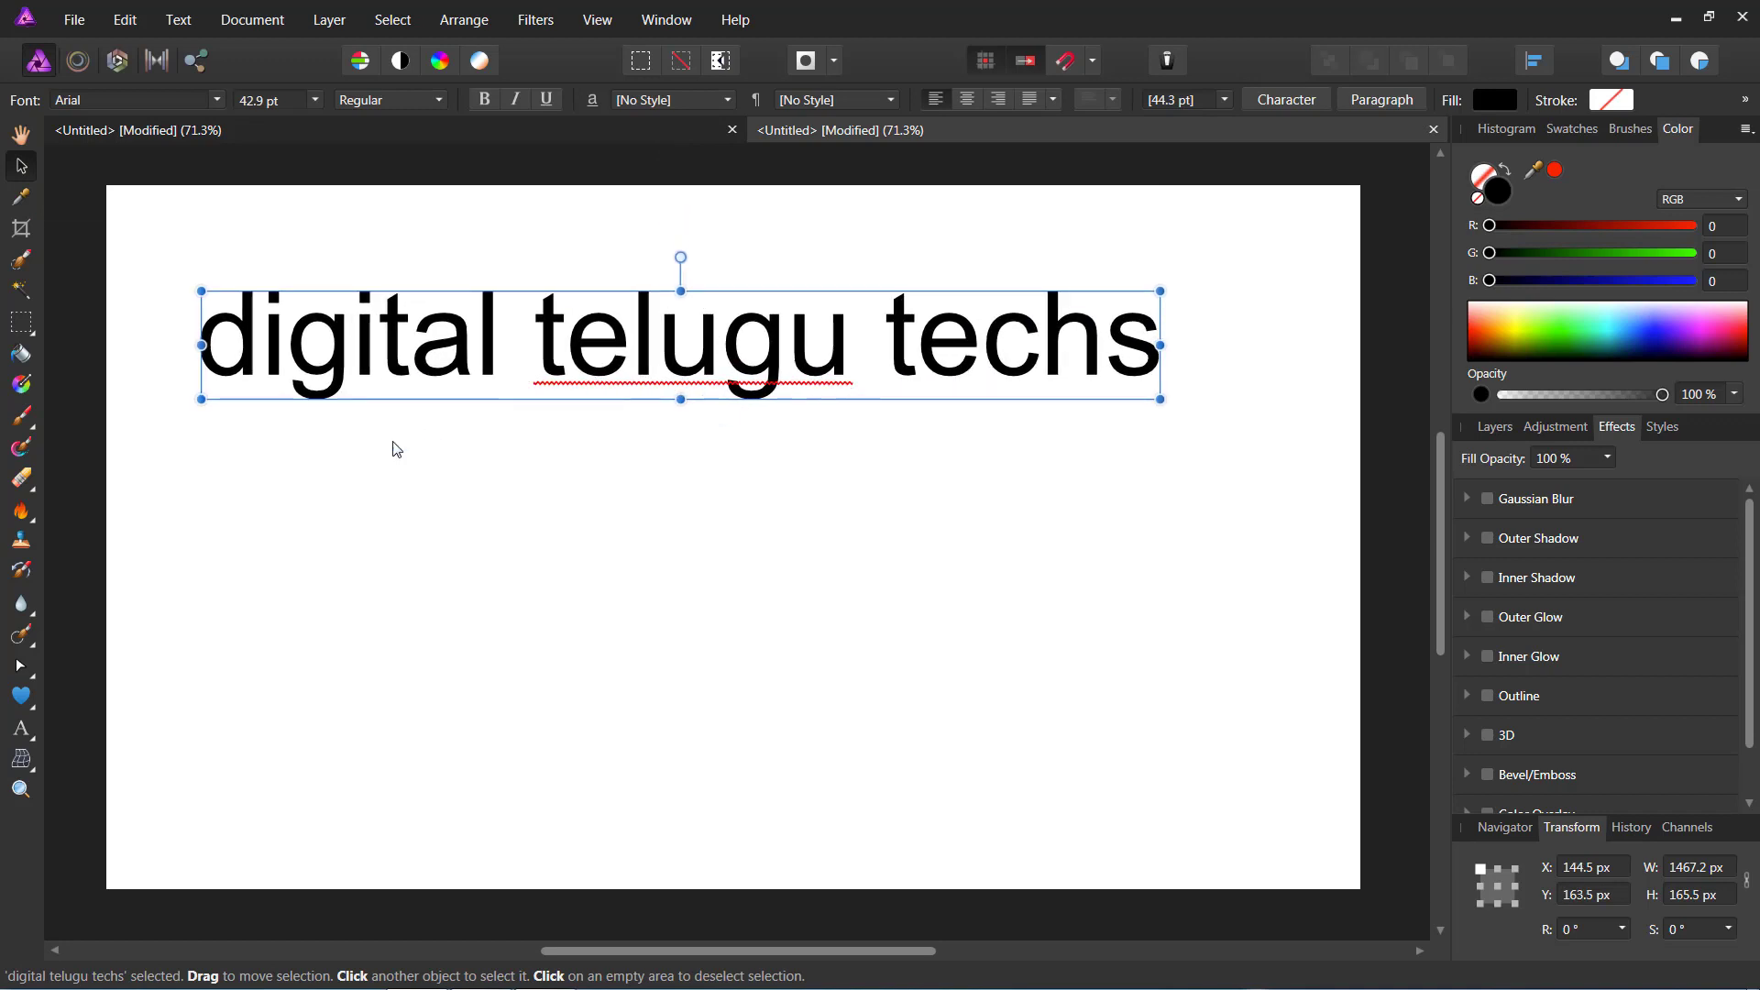
{"action": "left_click", "coordinate": [21, 728]}
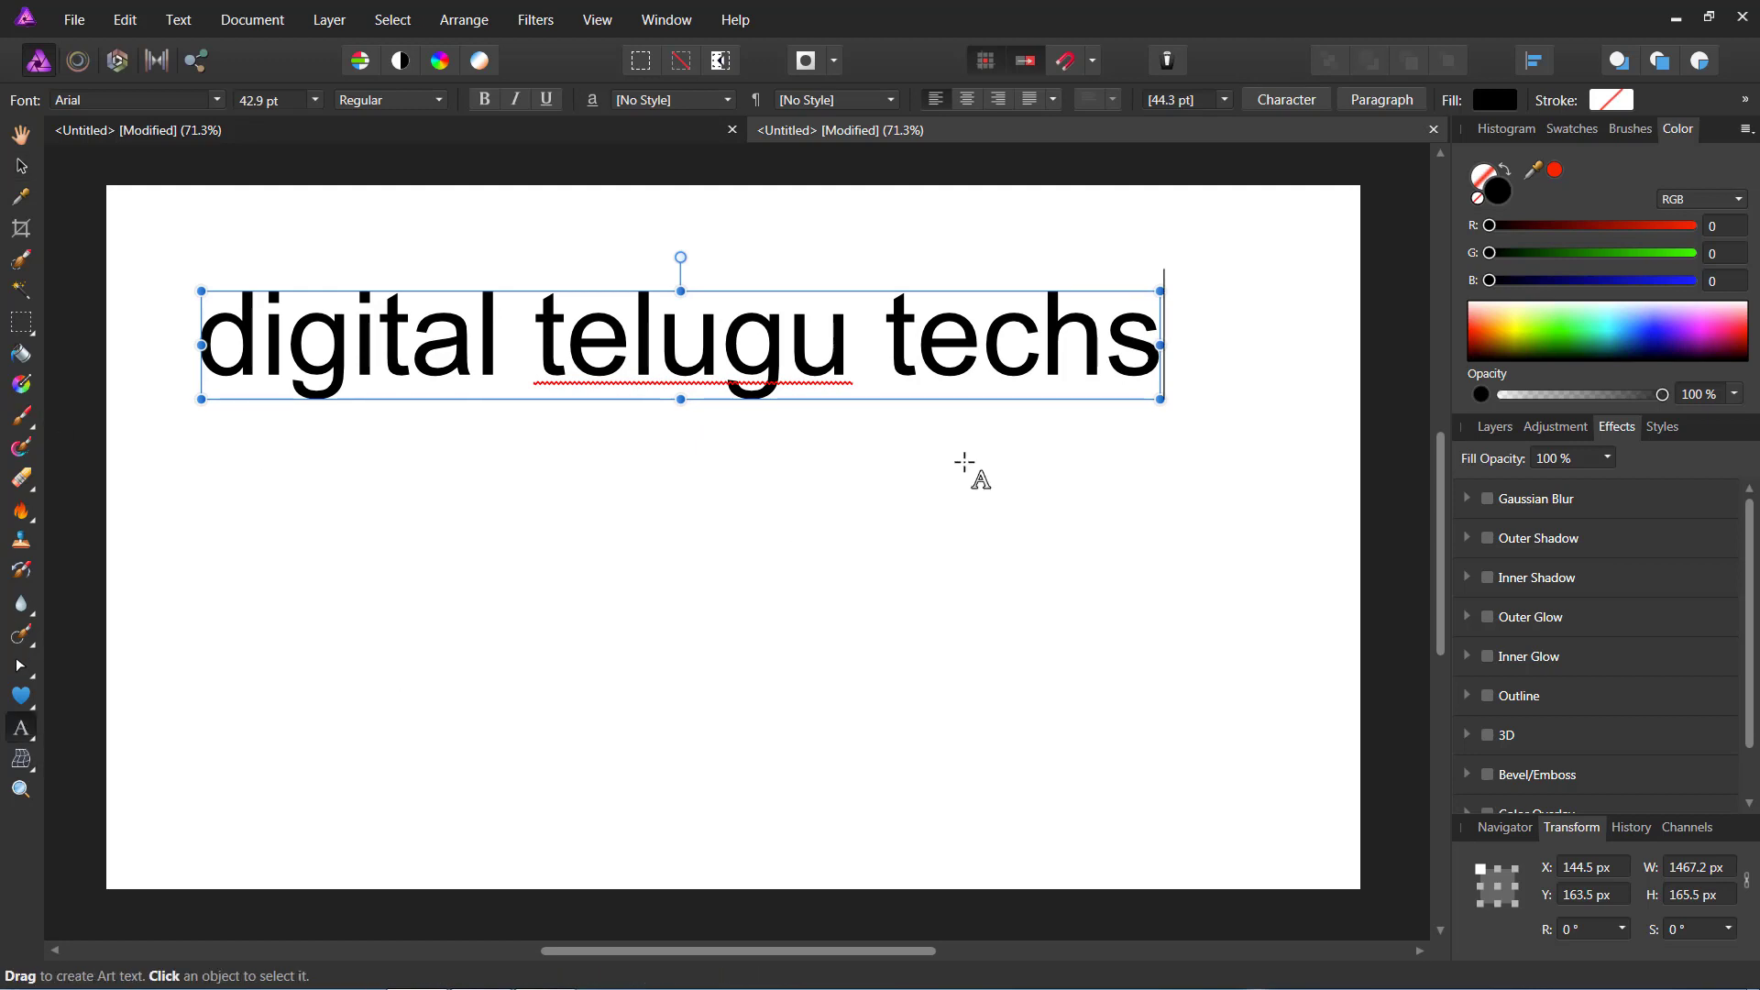
{"action": "left_click", "coordinate": [853, 349]}
{"action": "left_click_drag", "start_coordinate": [853, 348], "coordinate": [538, 345]}
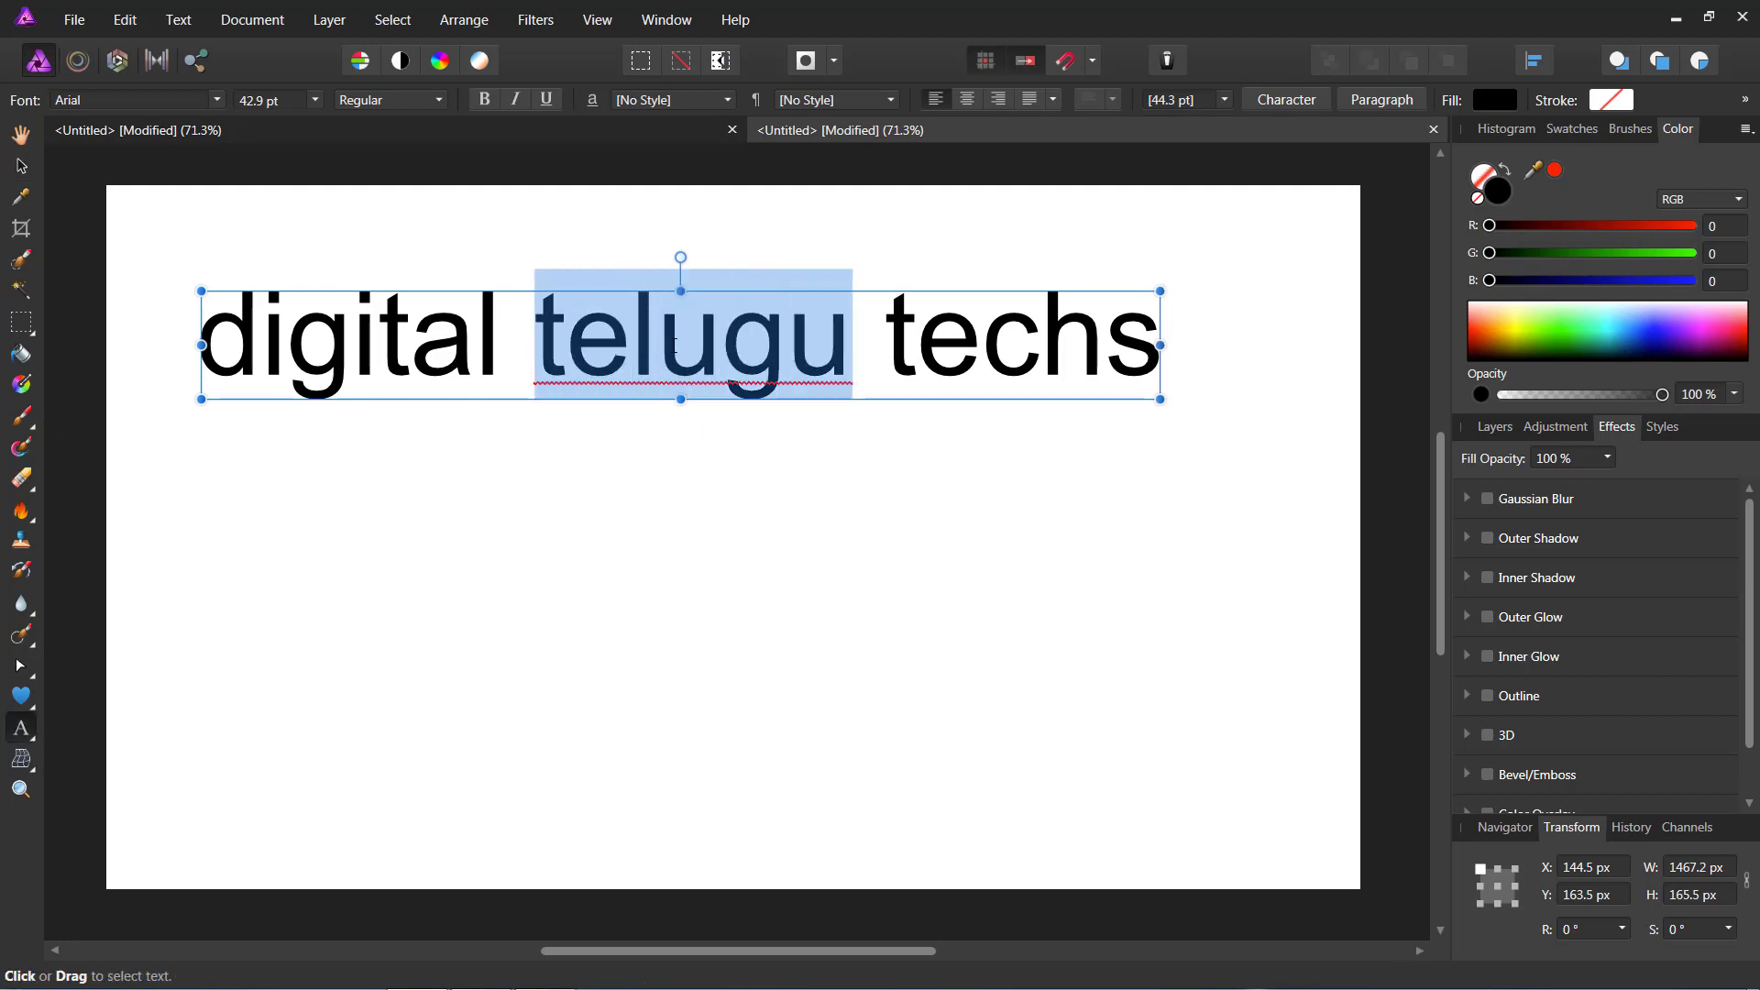
{"action": "right_click", "coordinate": [675, 346]}
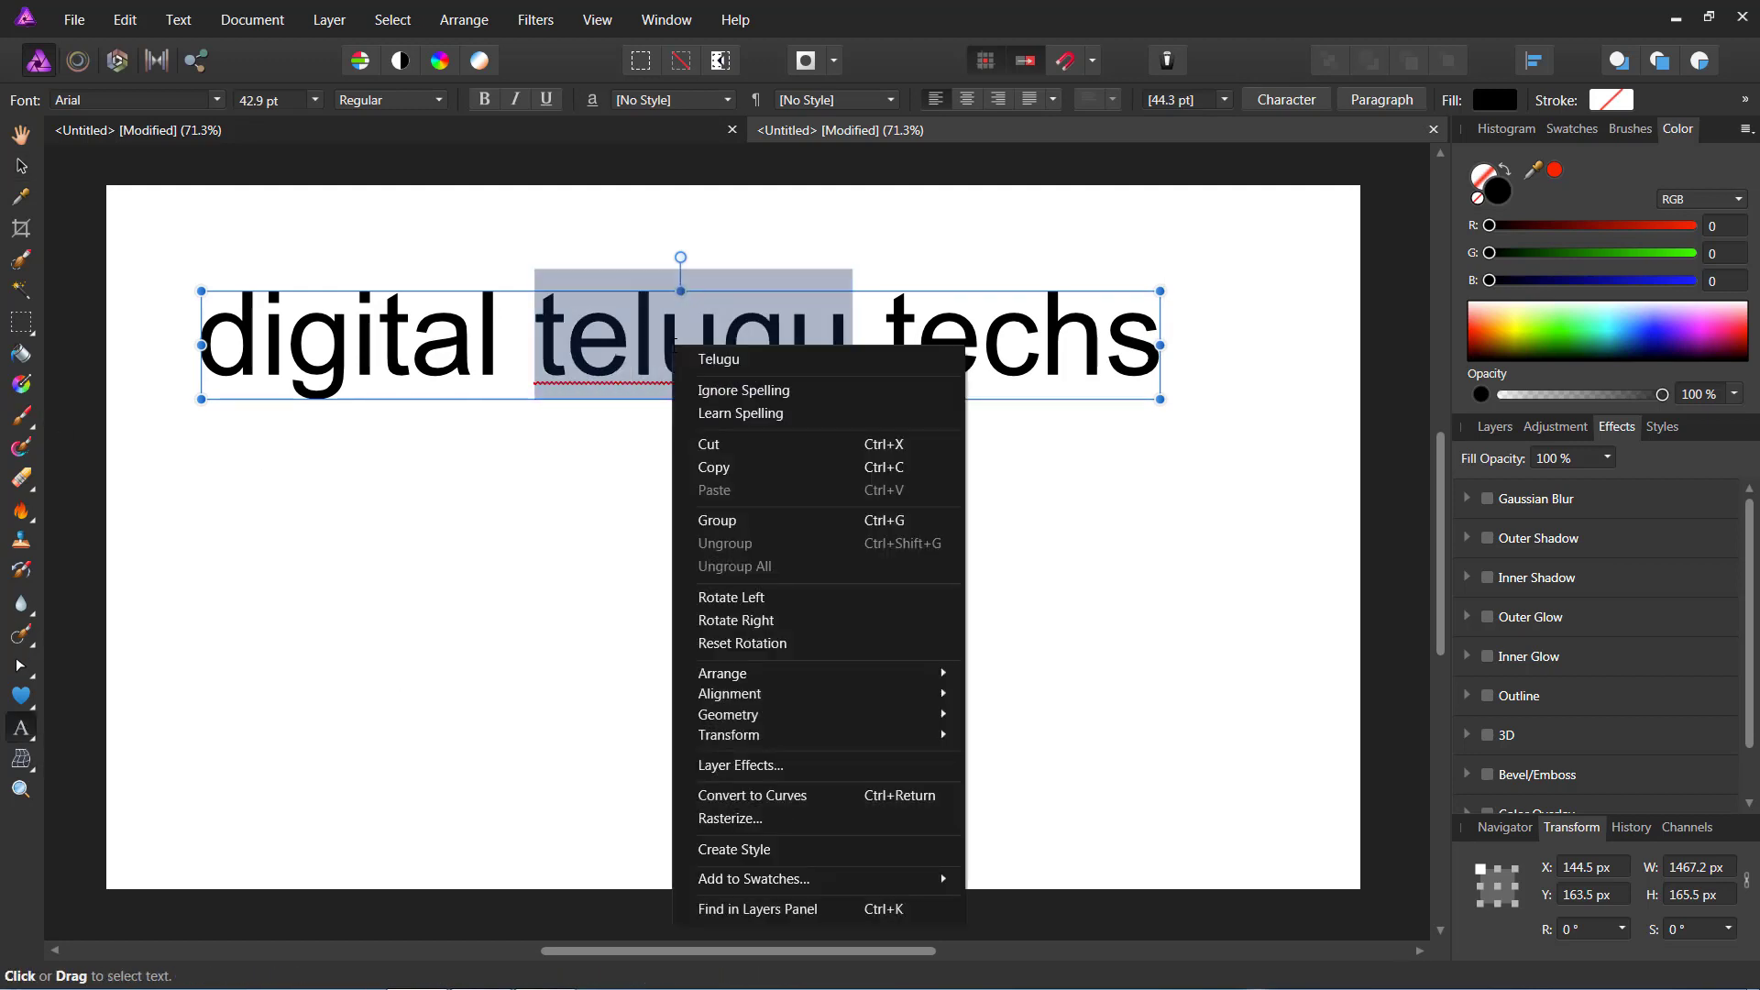
{"action": "left_click", "coordinate": [757, 359]}
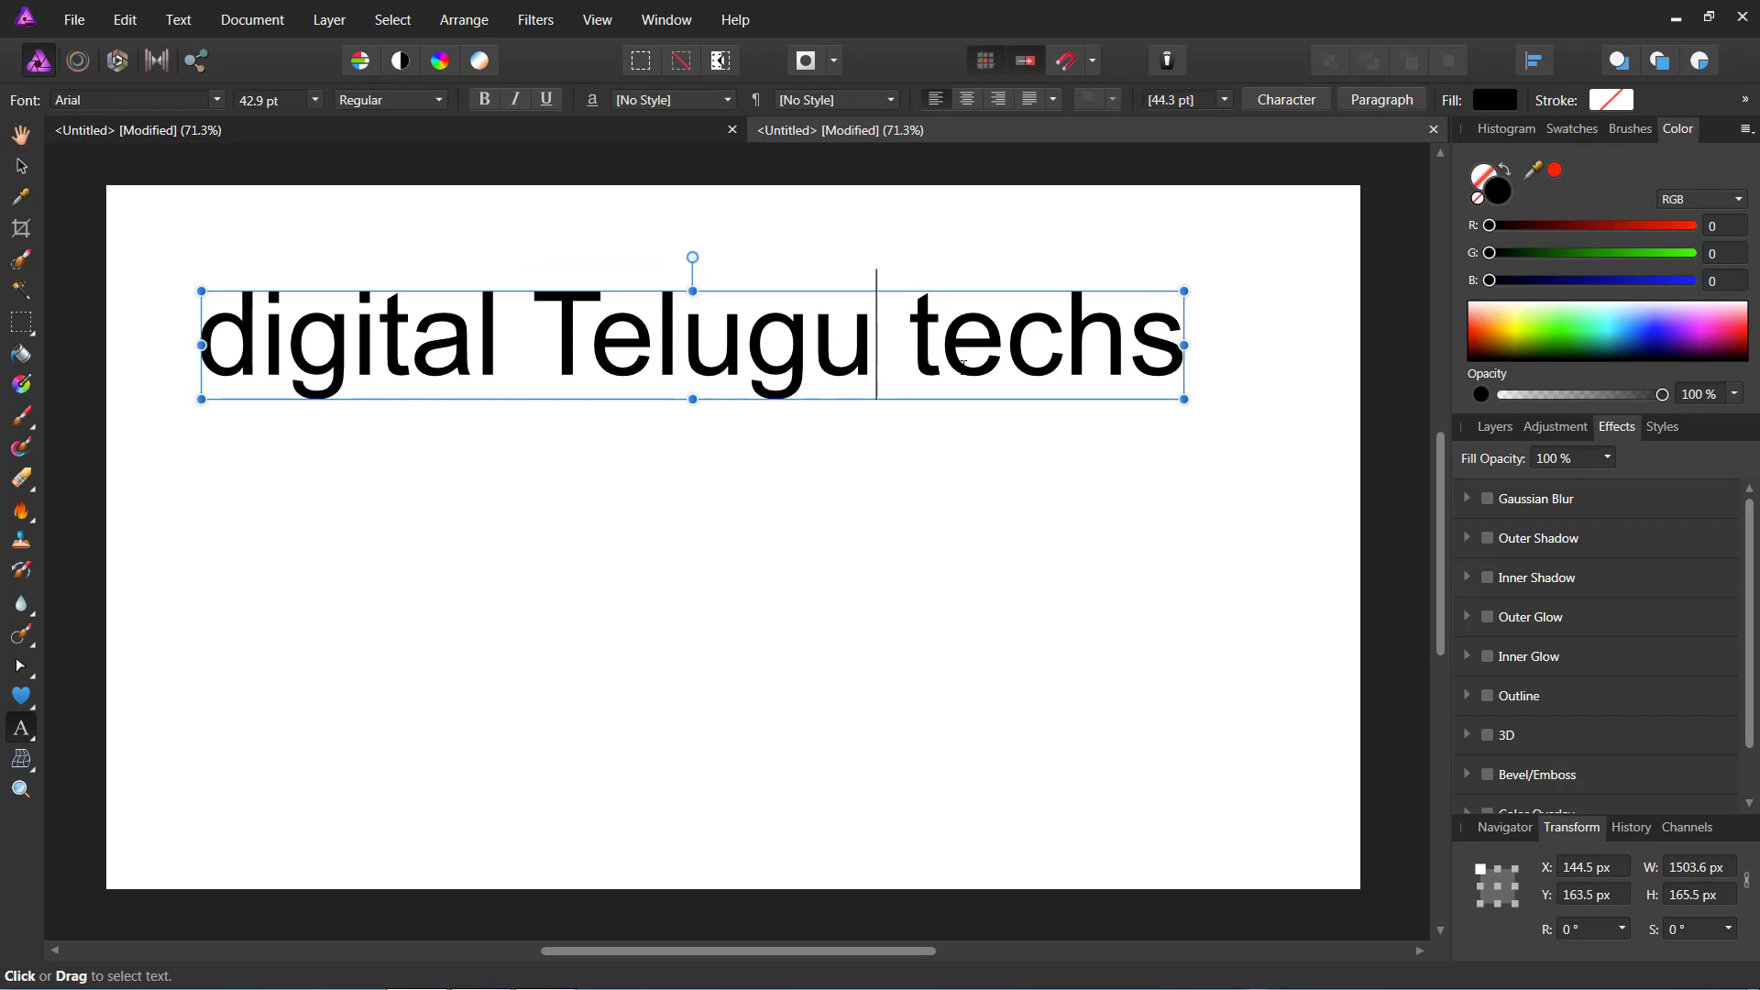
{"action": "left_click", "coordinate": [22, 168]}
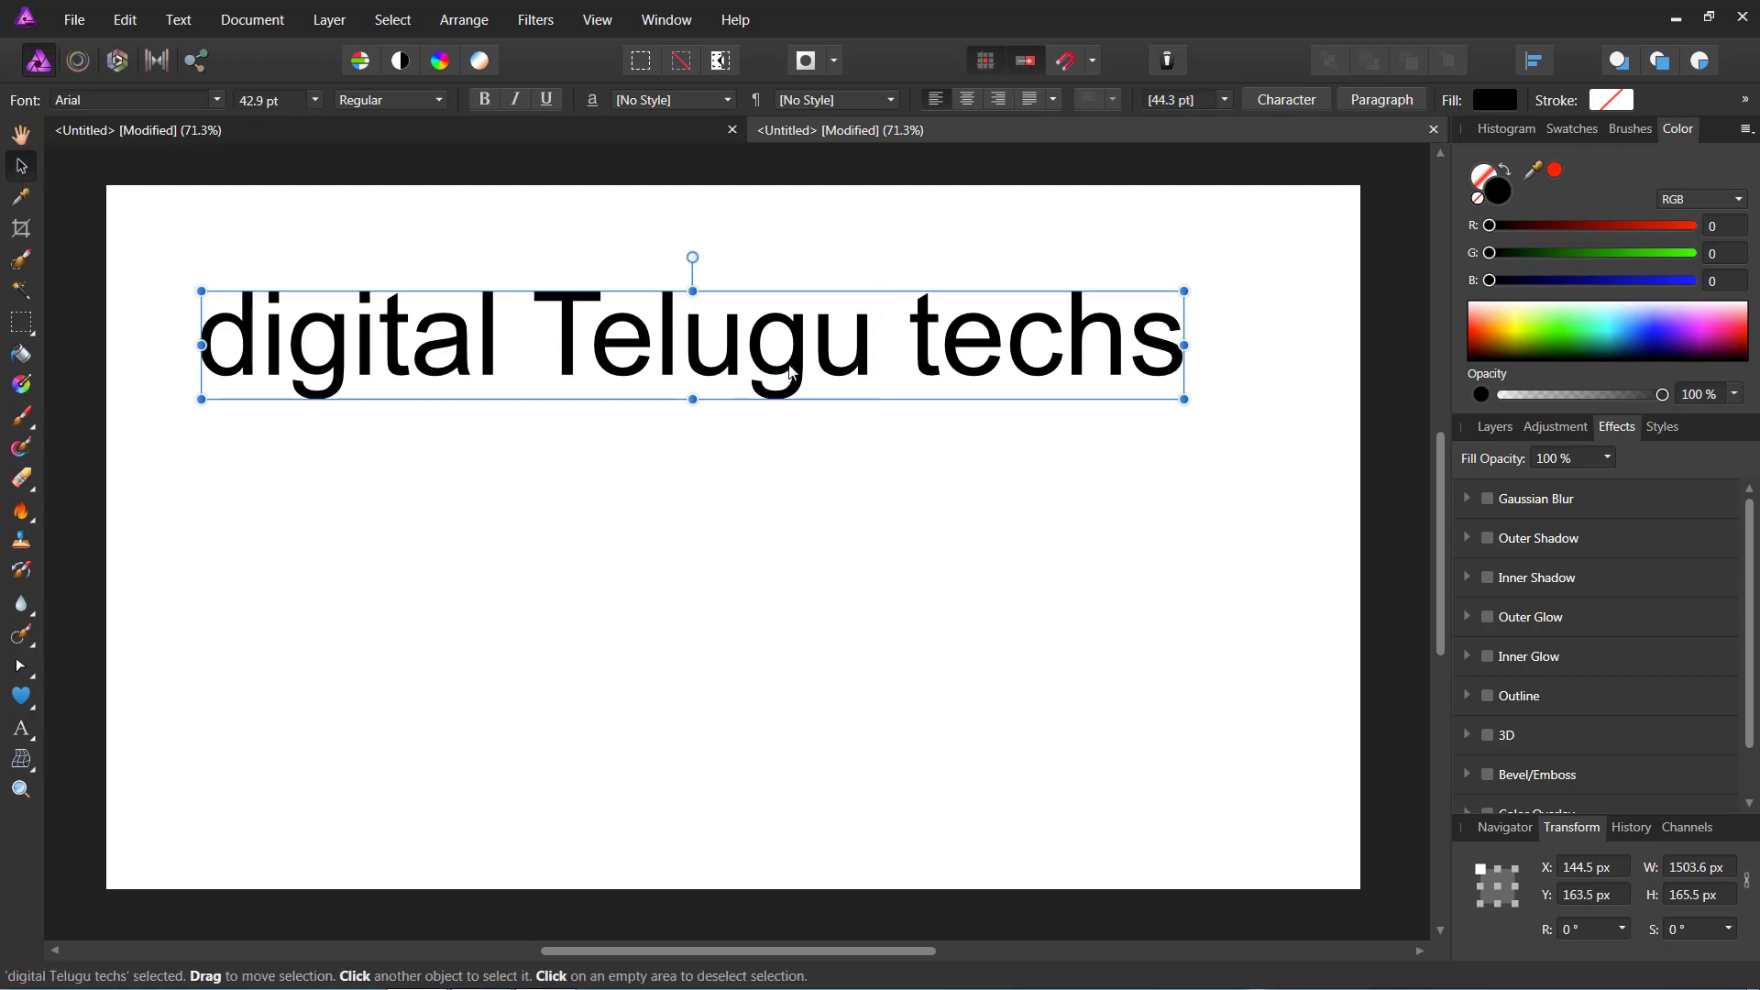
{"action": "left_click_drag", "start_coordinate": [793, 372], "coordinate": [805, 344]}
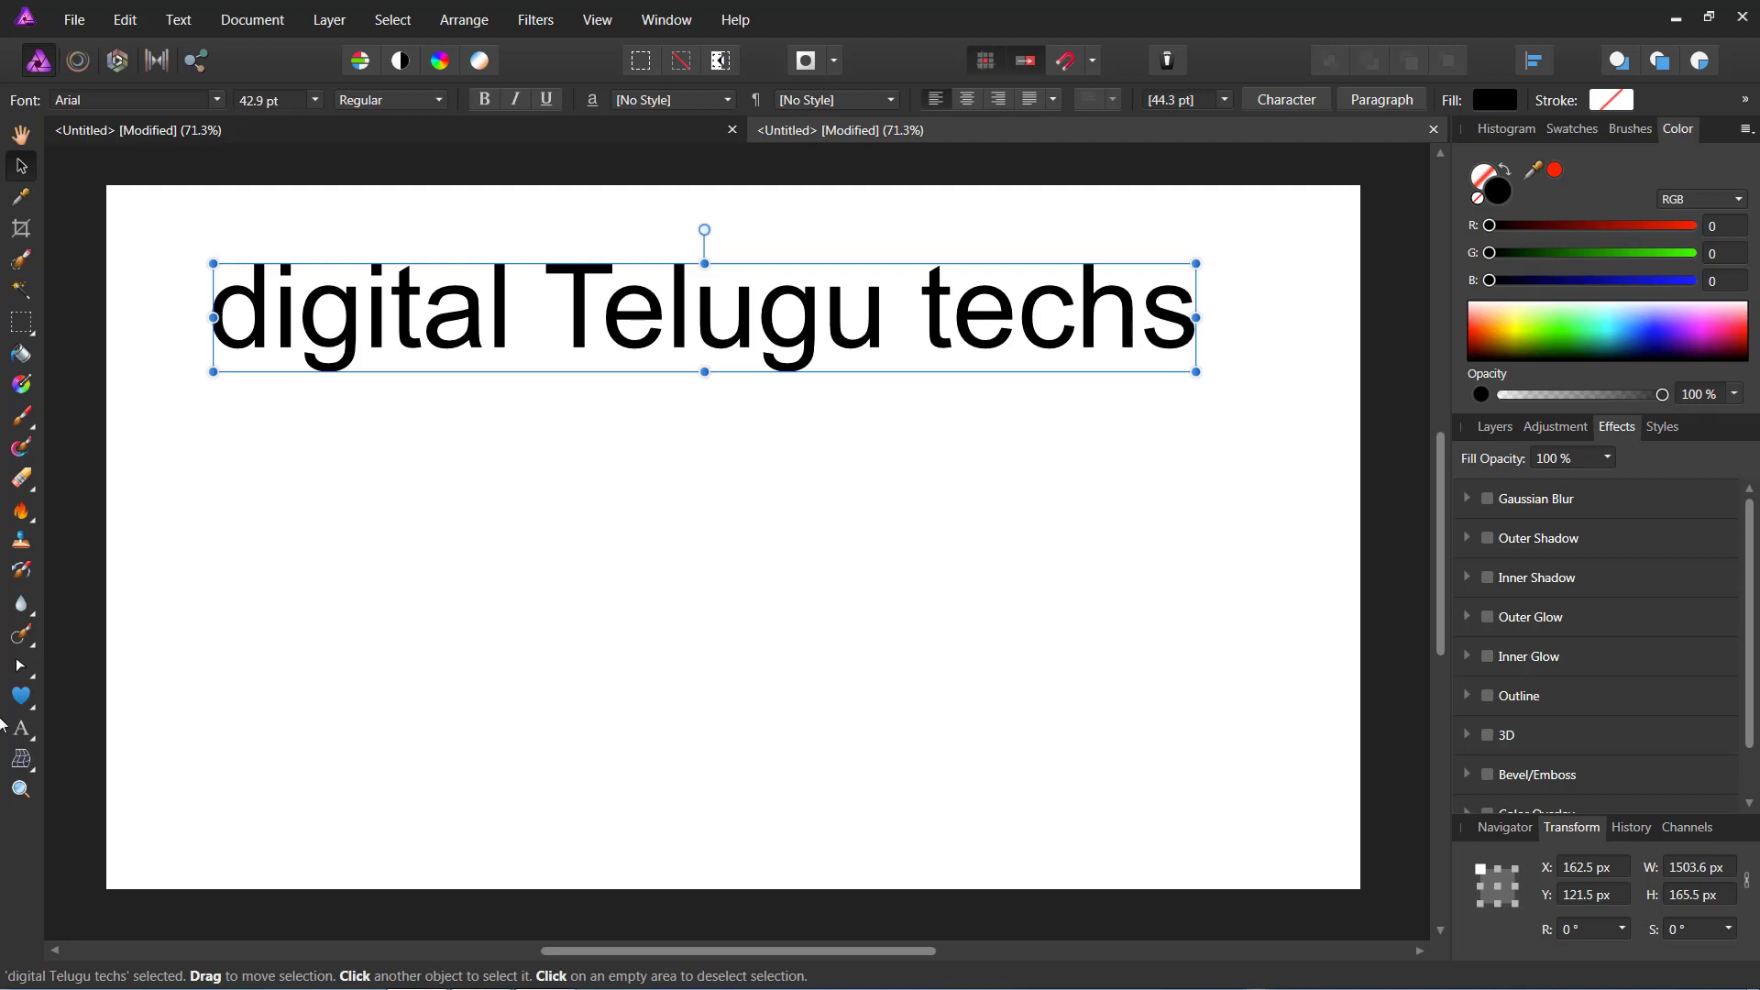
Apply the Archicoco font to the heading and scale it to fit the page width
{"action": "left_click", "coordinate": [220, 100]}
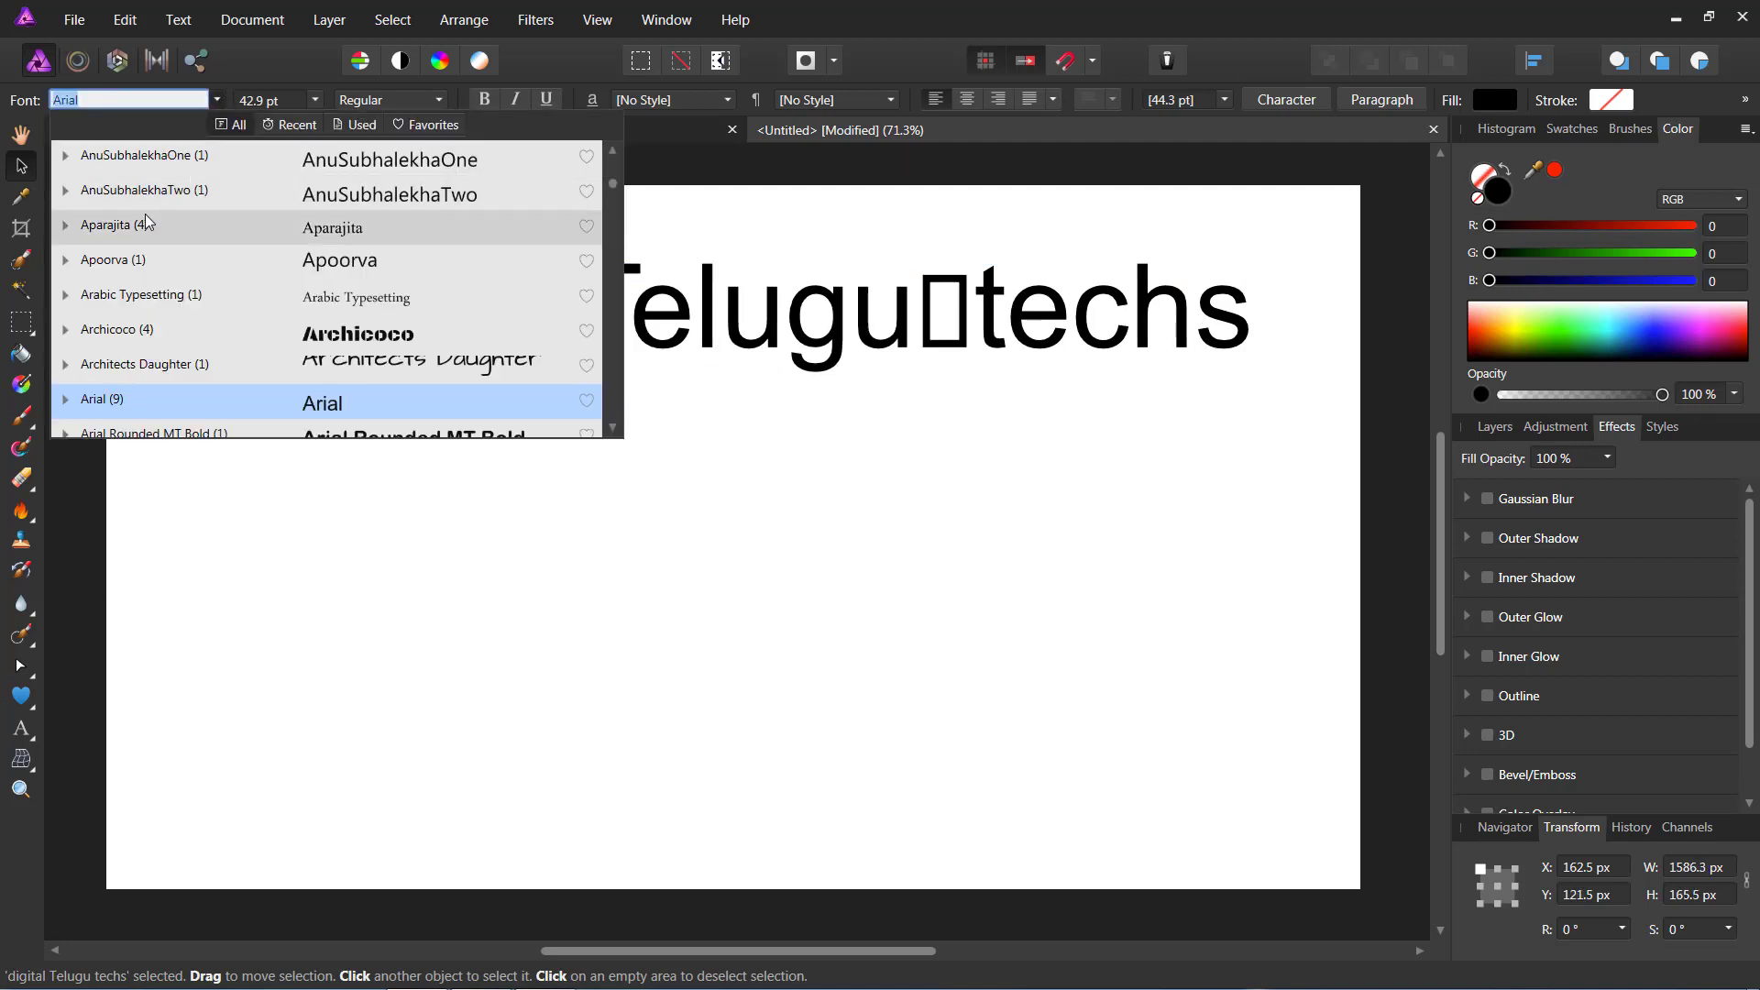
{"action": "left_click", "coordinate": [120, 347]}
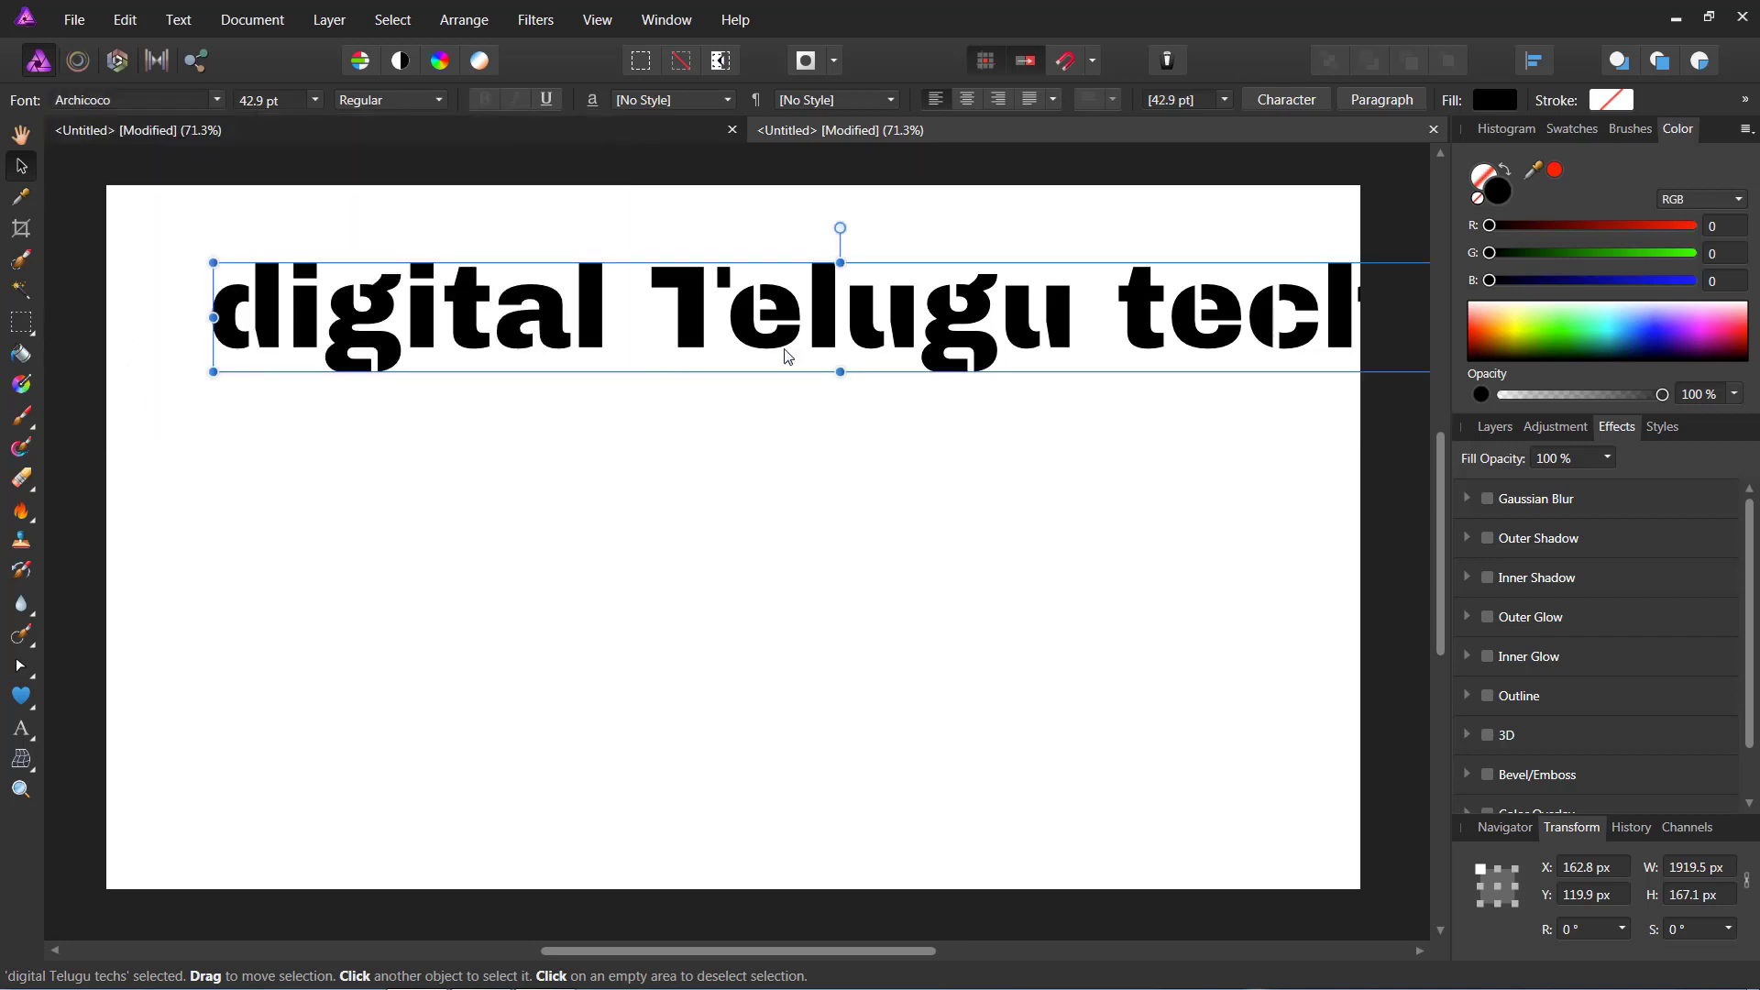
{"action": "left_click_drag", "start_coordinate": [828, 328], "coordinate": [707, 327]}
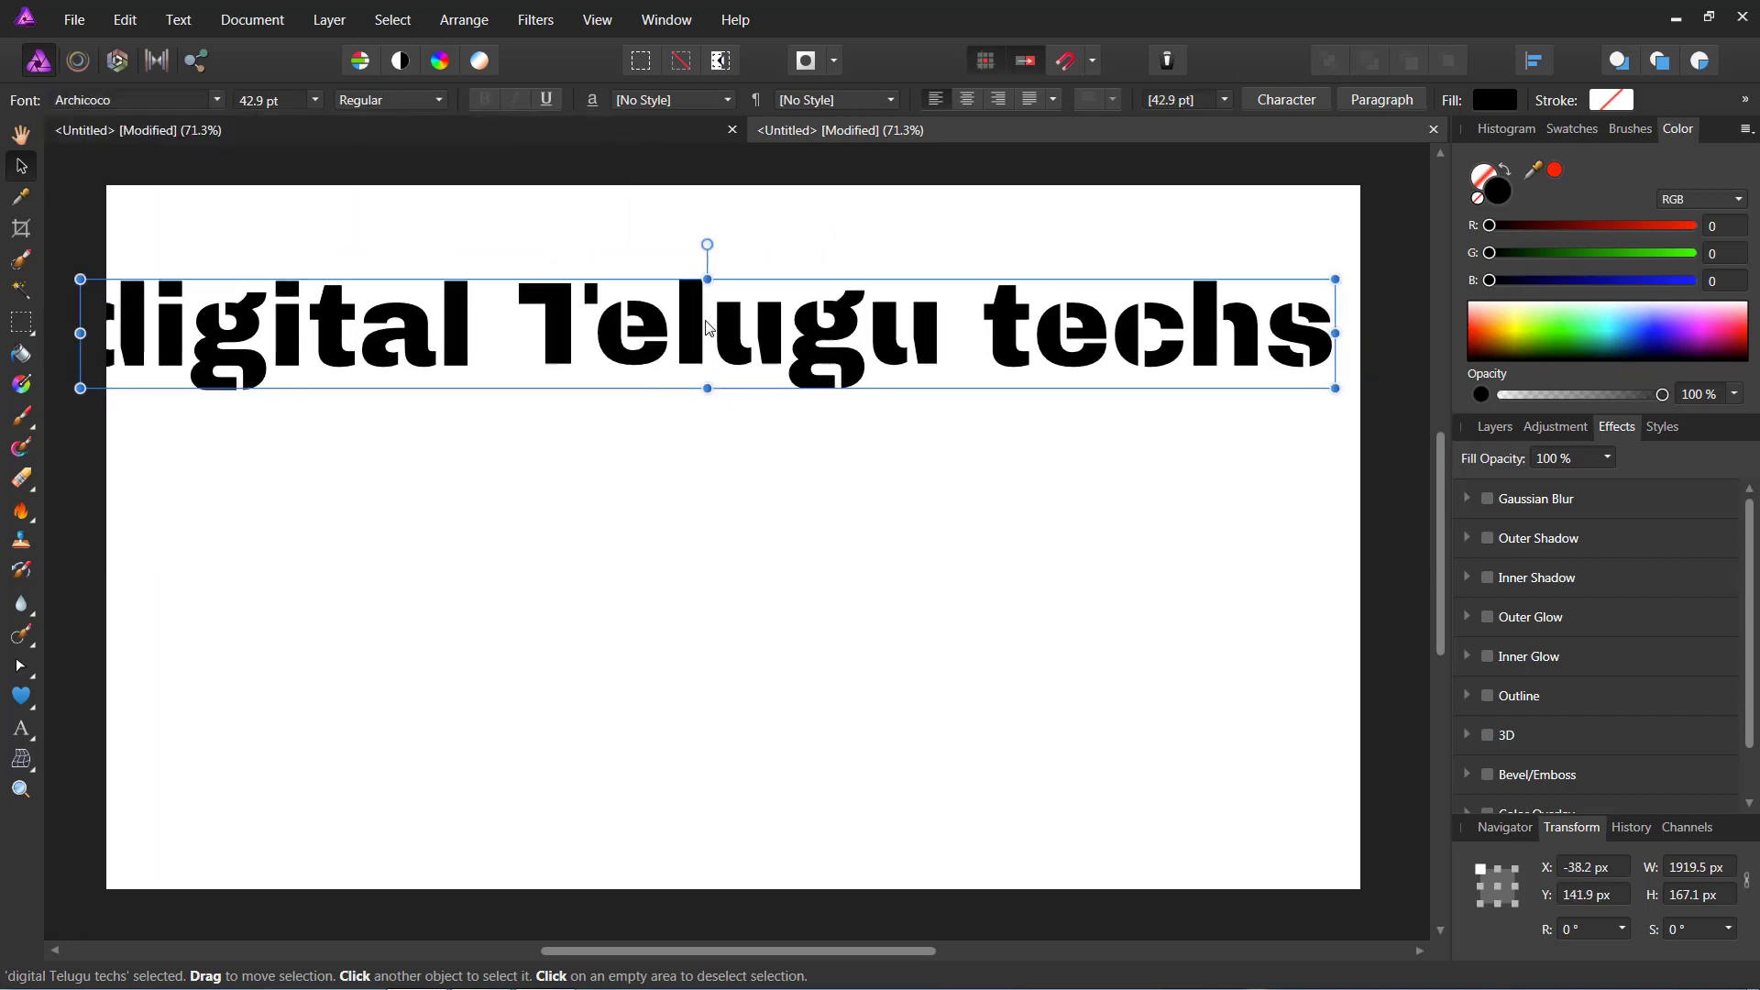
{"action": "left_click_drag", "start_coordinate": [93, 269], "coordinate": [212, 278]}
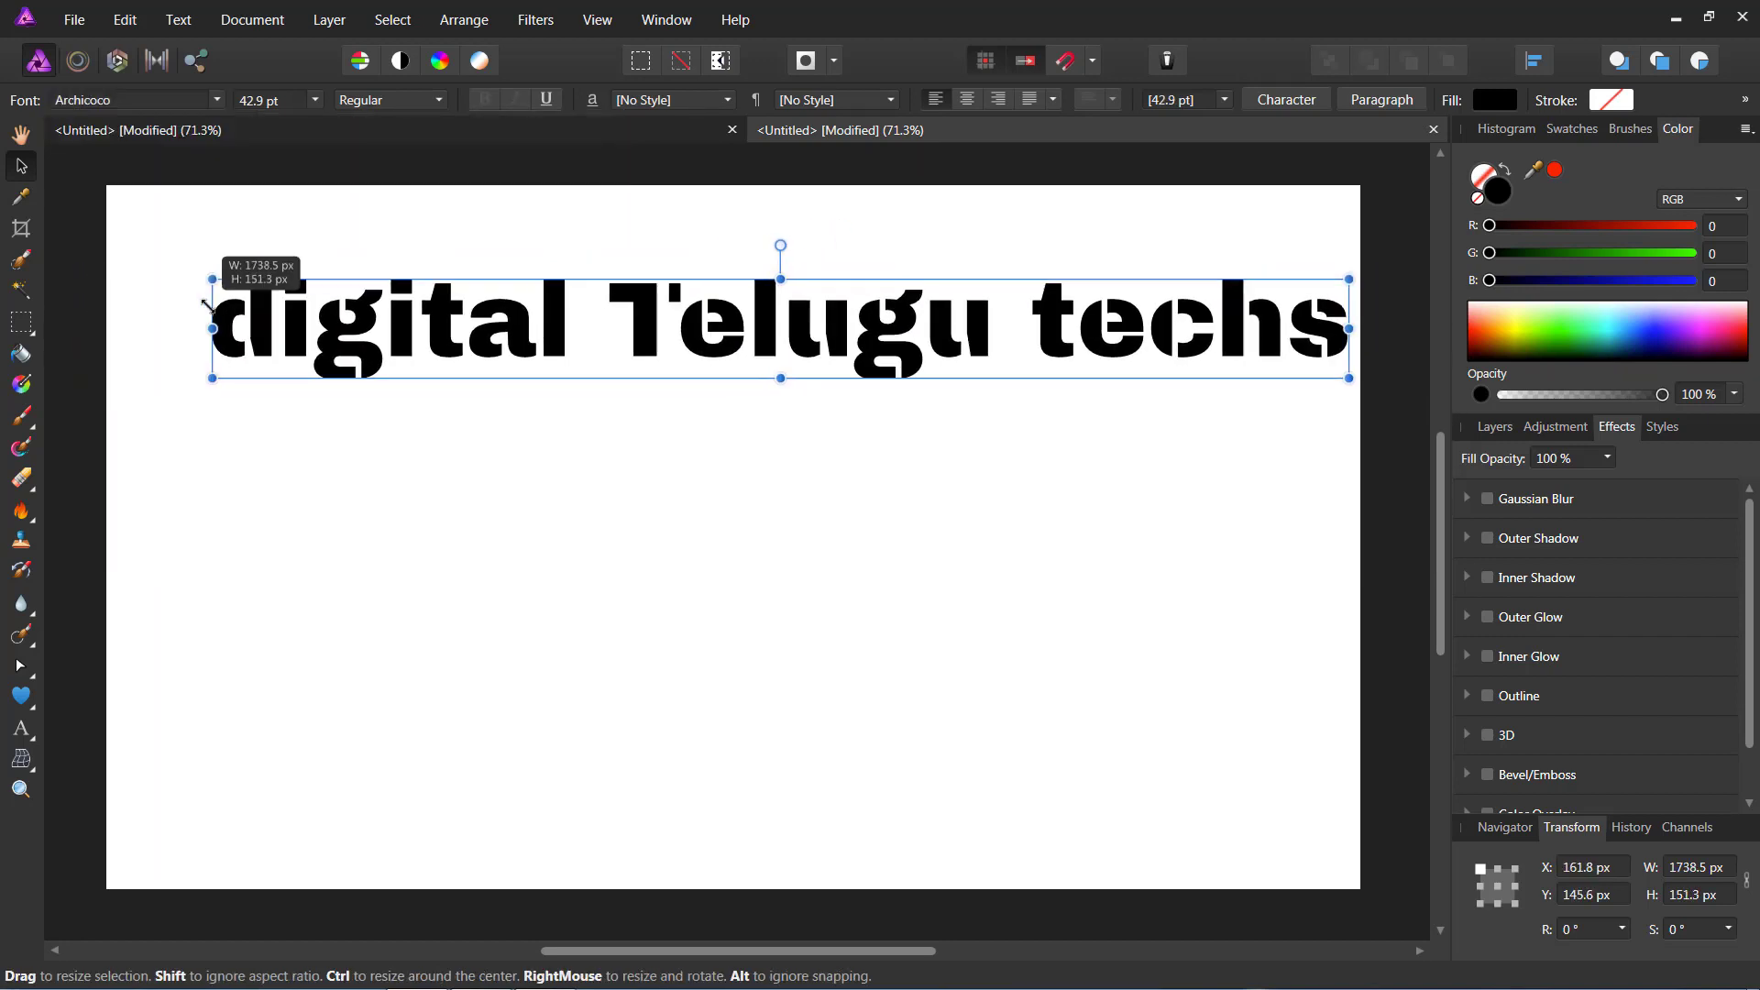
{"action": "left_click_drag", "start_coordinate": [656, 332], "coordinate": [608, 341]}
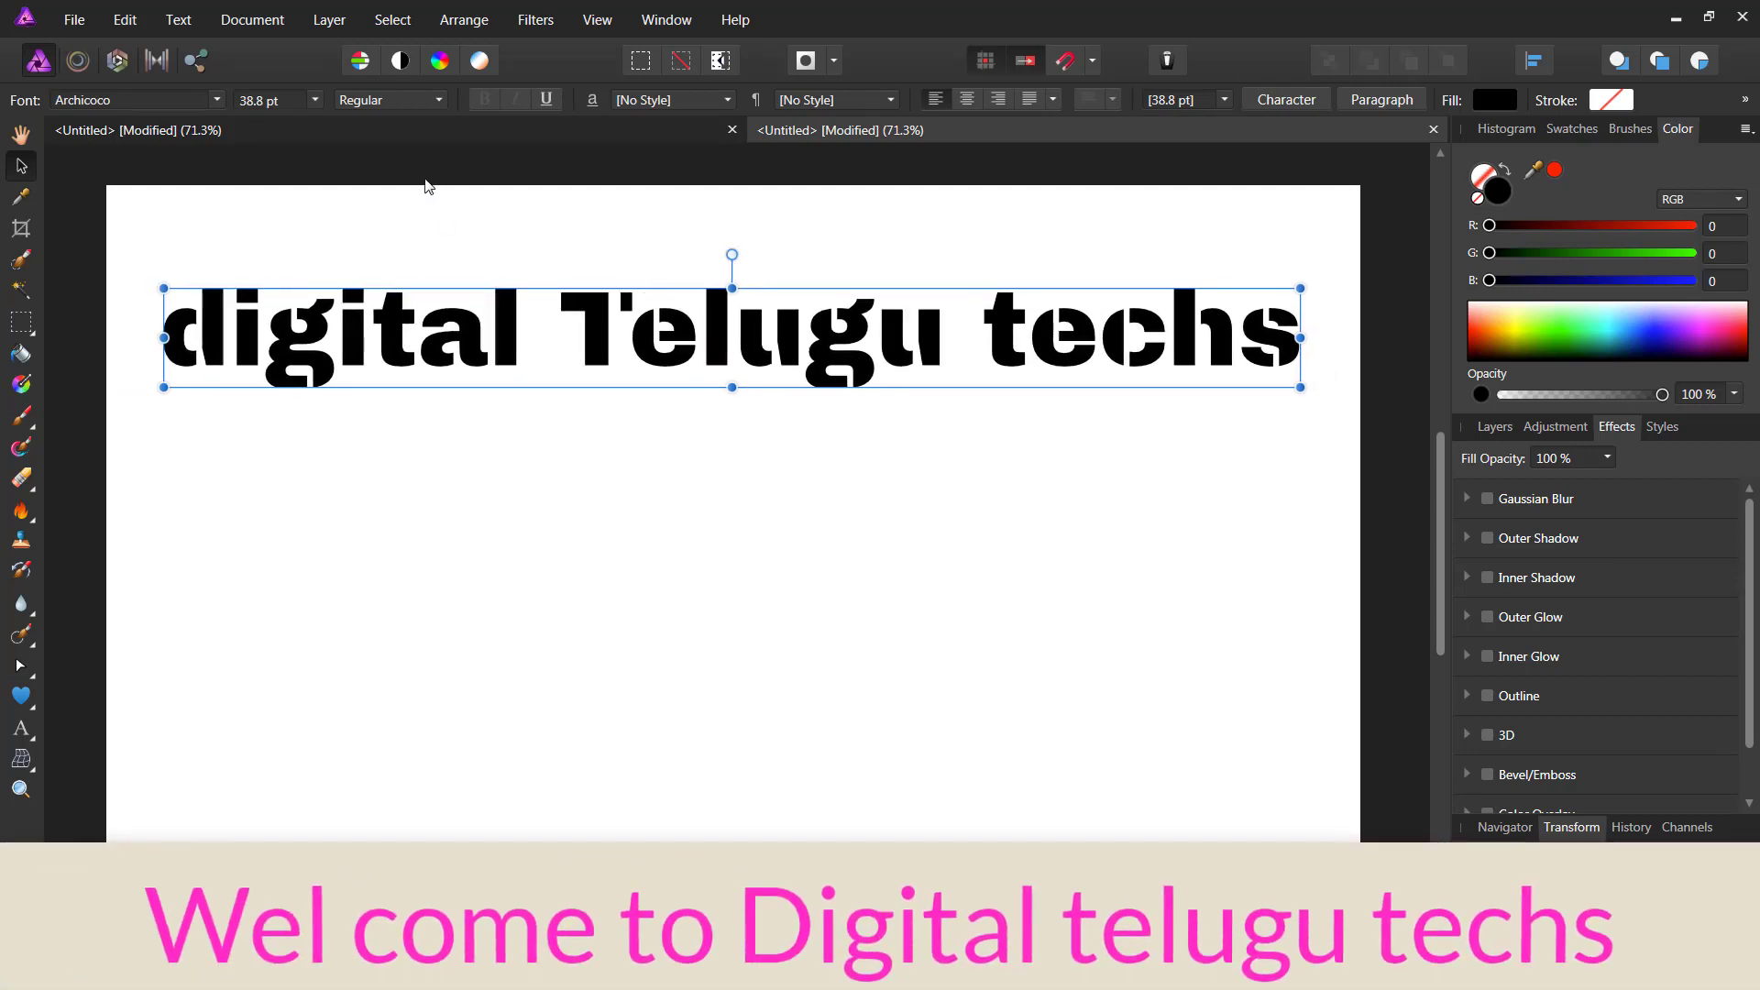
Set the heading to 36 pt Regular and underline it
{"action": "left_click", "coordinate": [315, 99]}
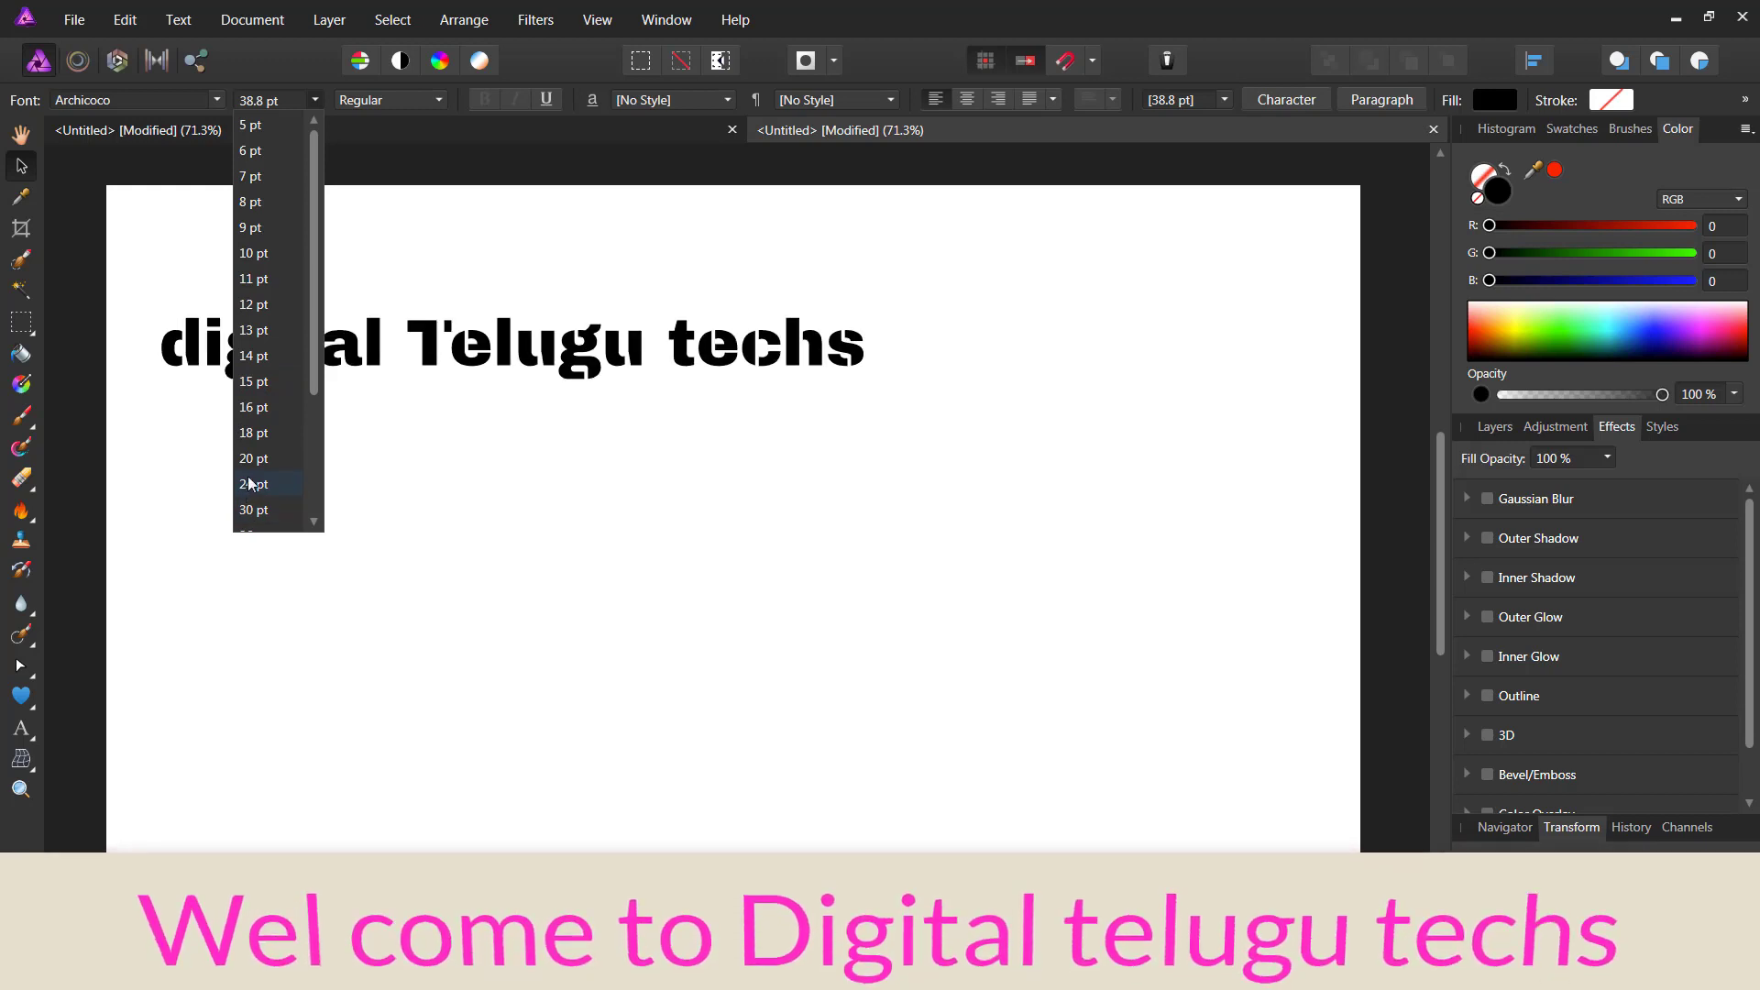
{"action": "scroll", "coordinate": [250, 495], "scroll_direction": "down", "scroll_amount": 2}
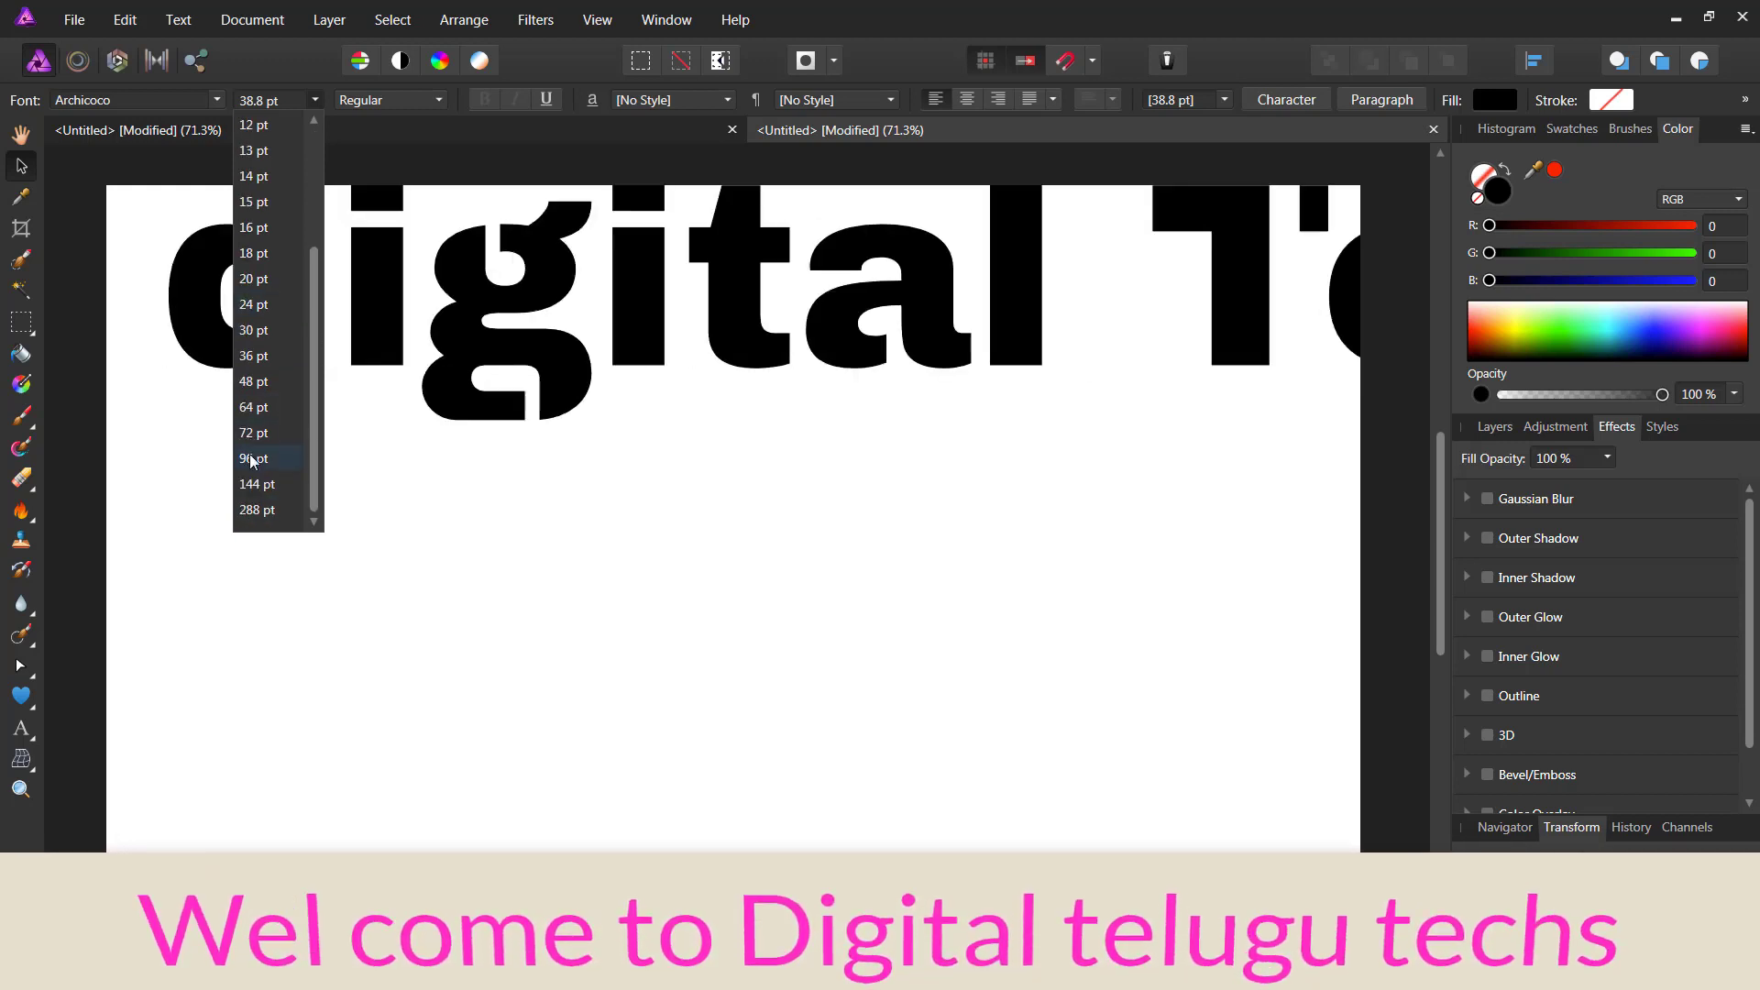
{"action": "left_click", "coordinate": [255, 356]}
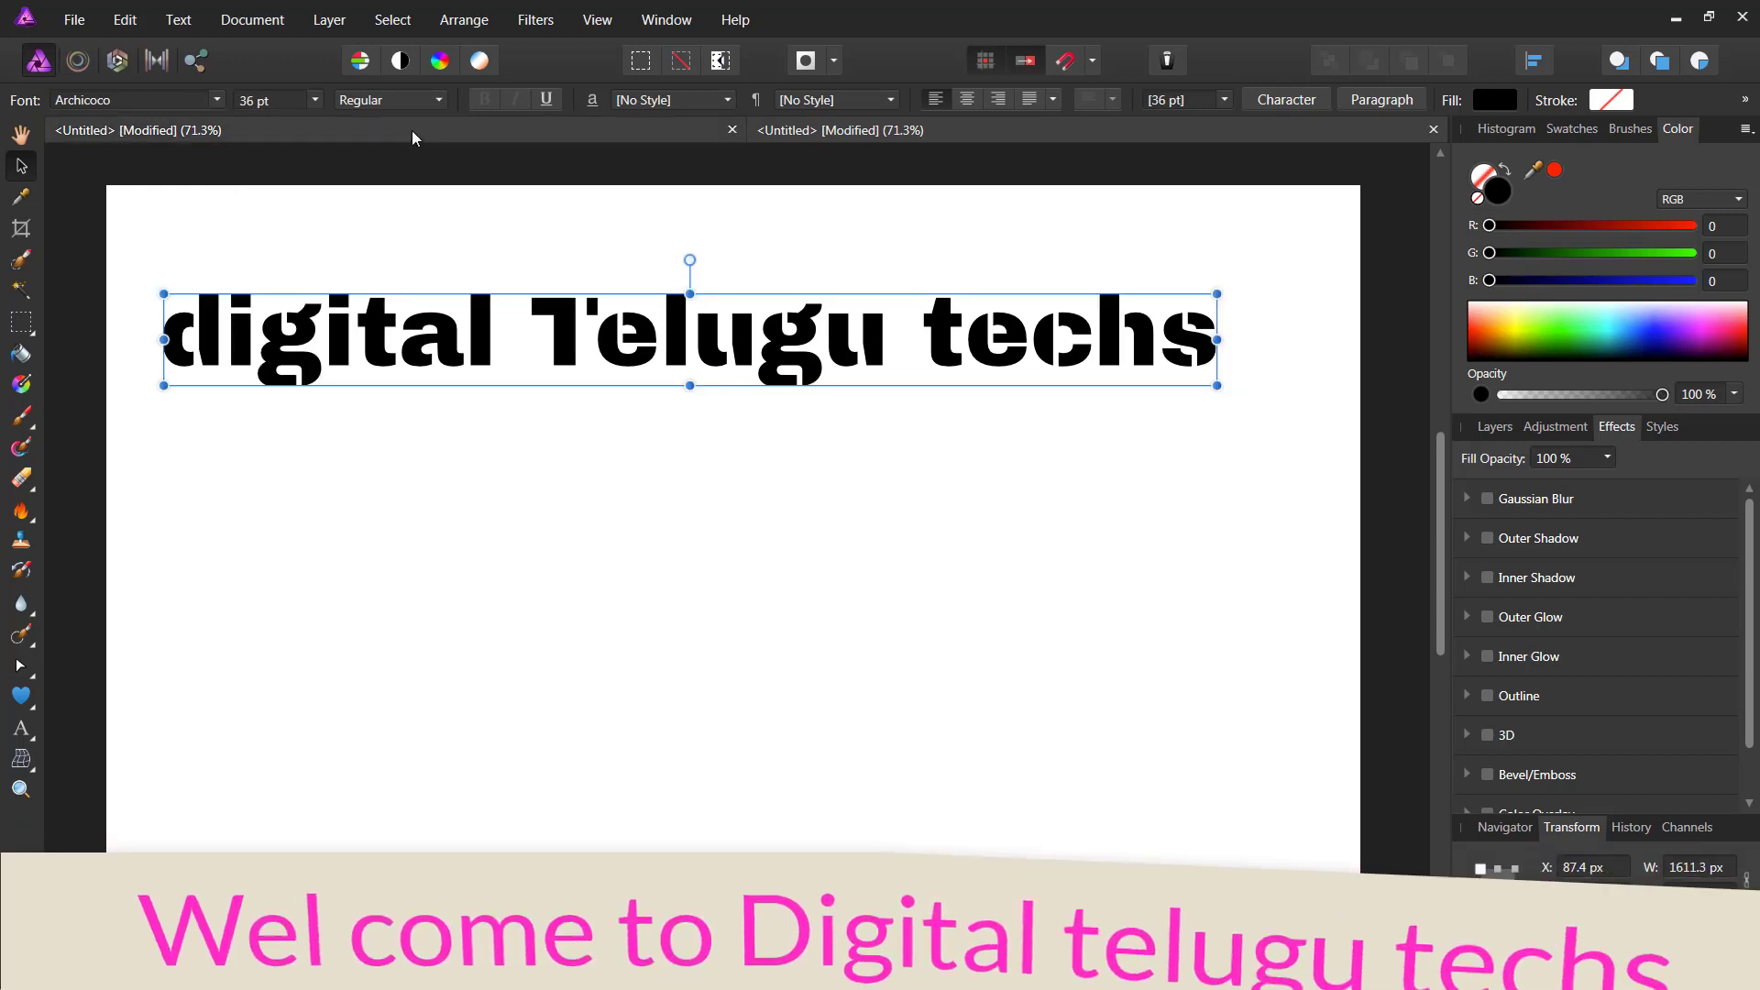
{"action": "left_click", "coordinate": [437, 103]}
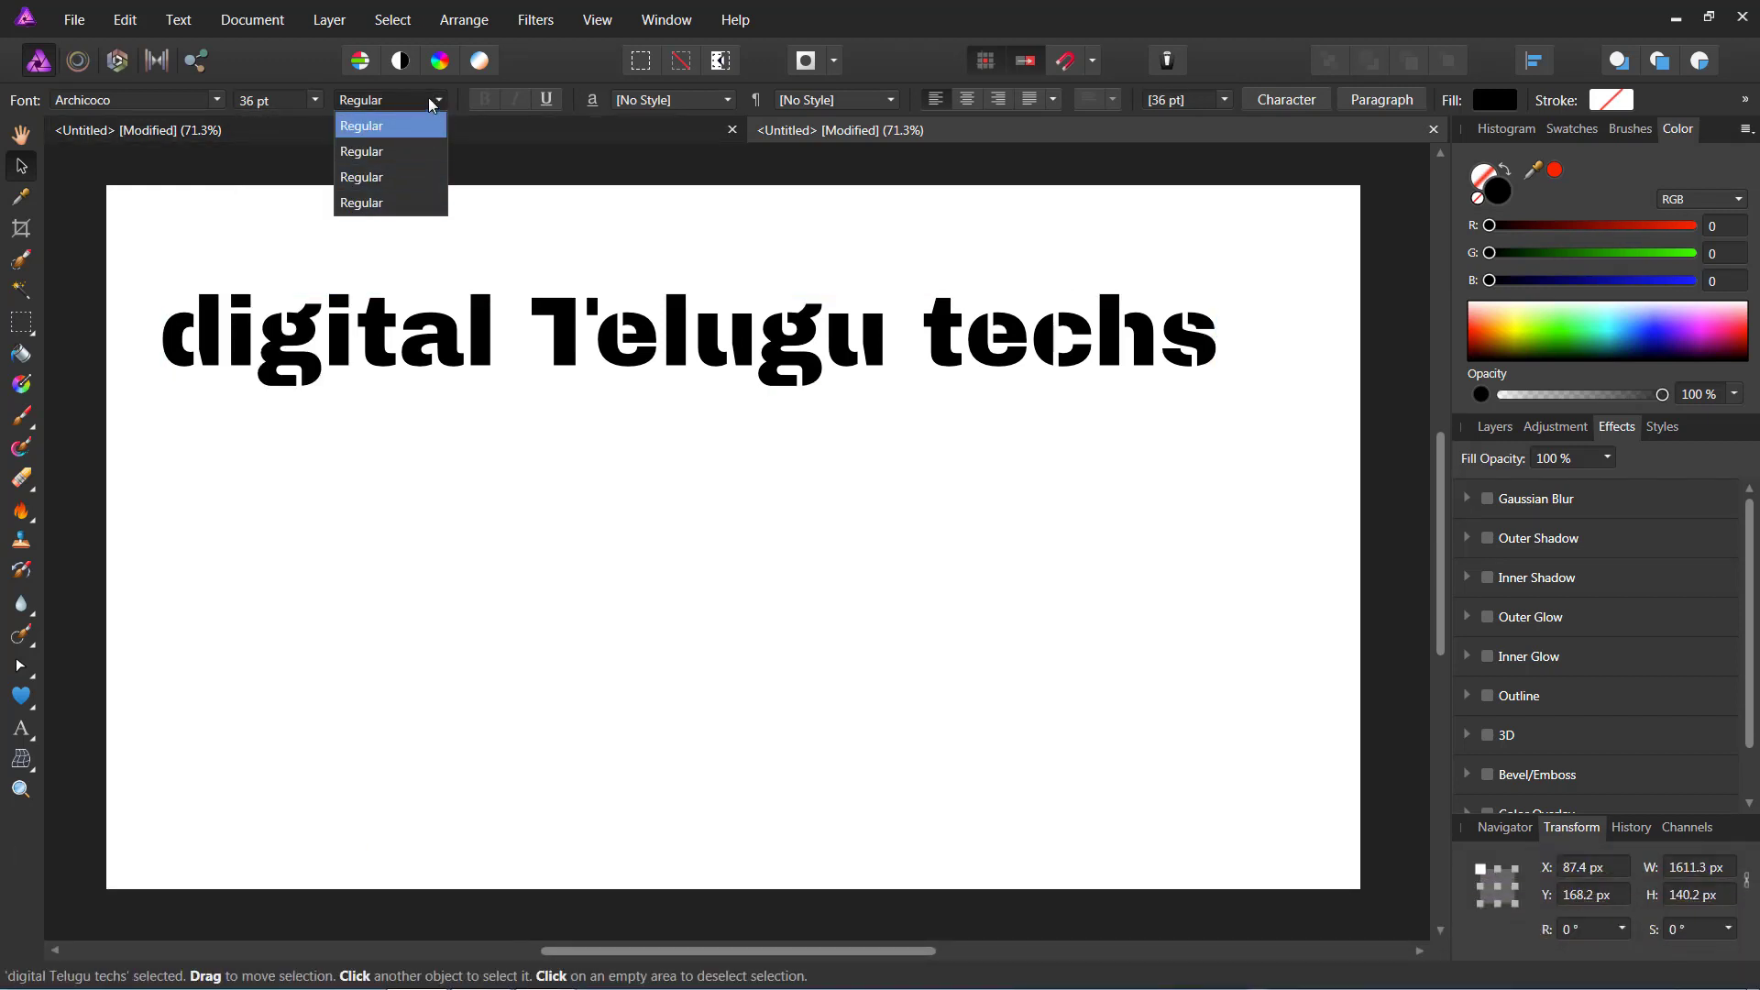
{"action": "left_click", "coordinate": [430, 104]}
{"action": "left_click", "coordinate": [548, 100]}
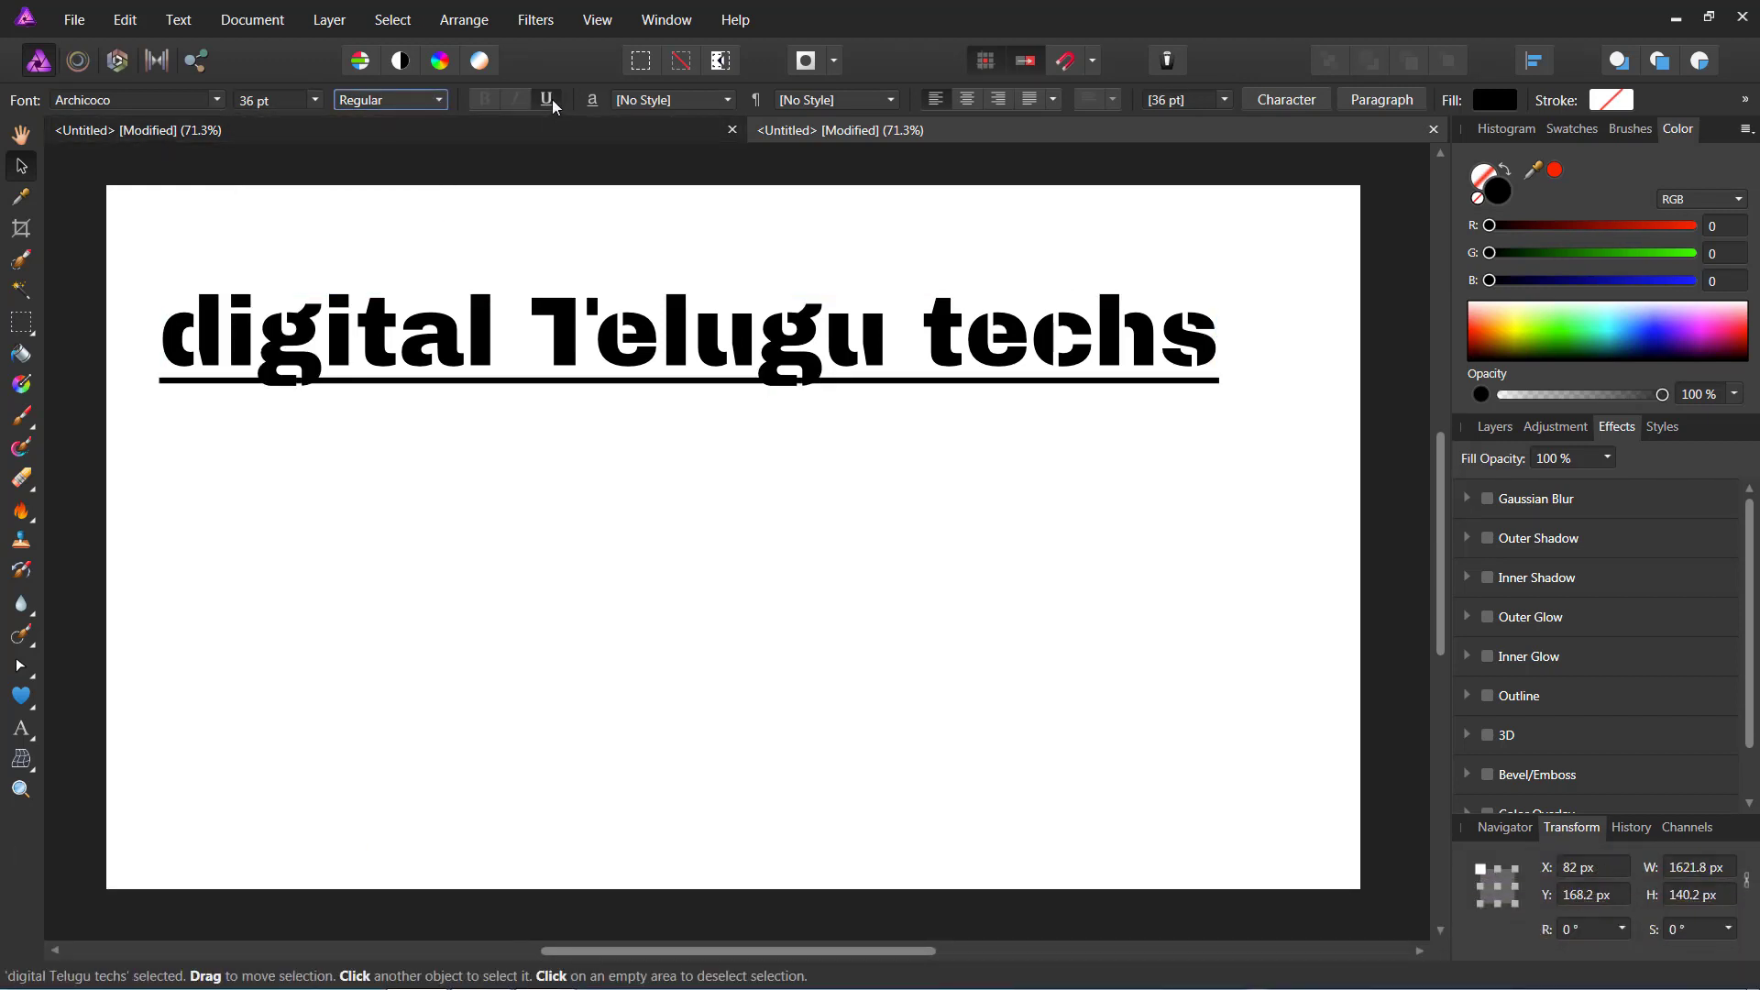
Toggle the Underline button off for the Archicoco heading
{"action": "left_click", "coordinate": [550, 101]}
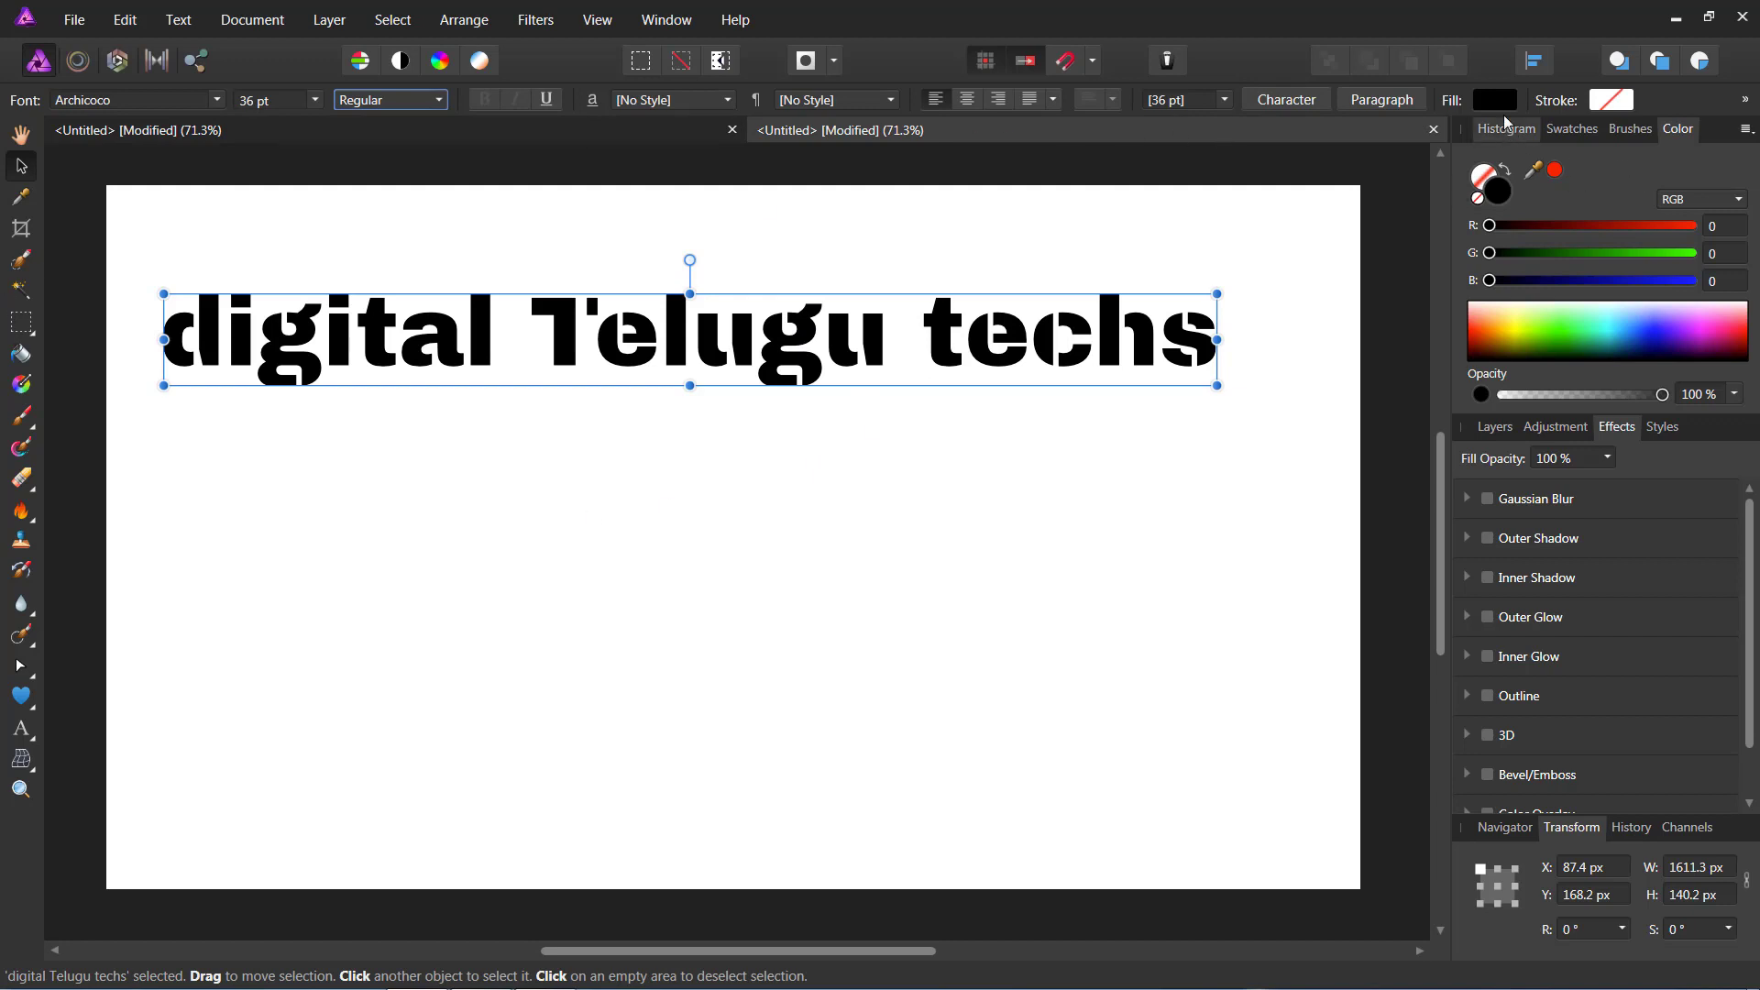
Adjust the heading's fill colour and assign a blue swatch as its stroke colour
{"action": "left_click", "coordinate": [1497, 103]}
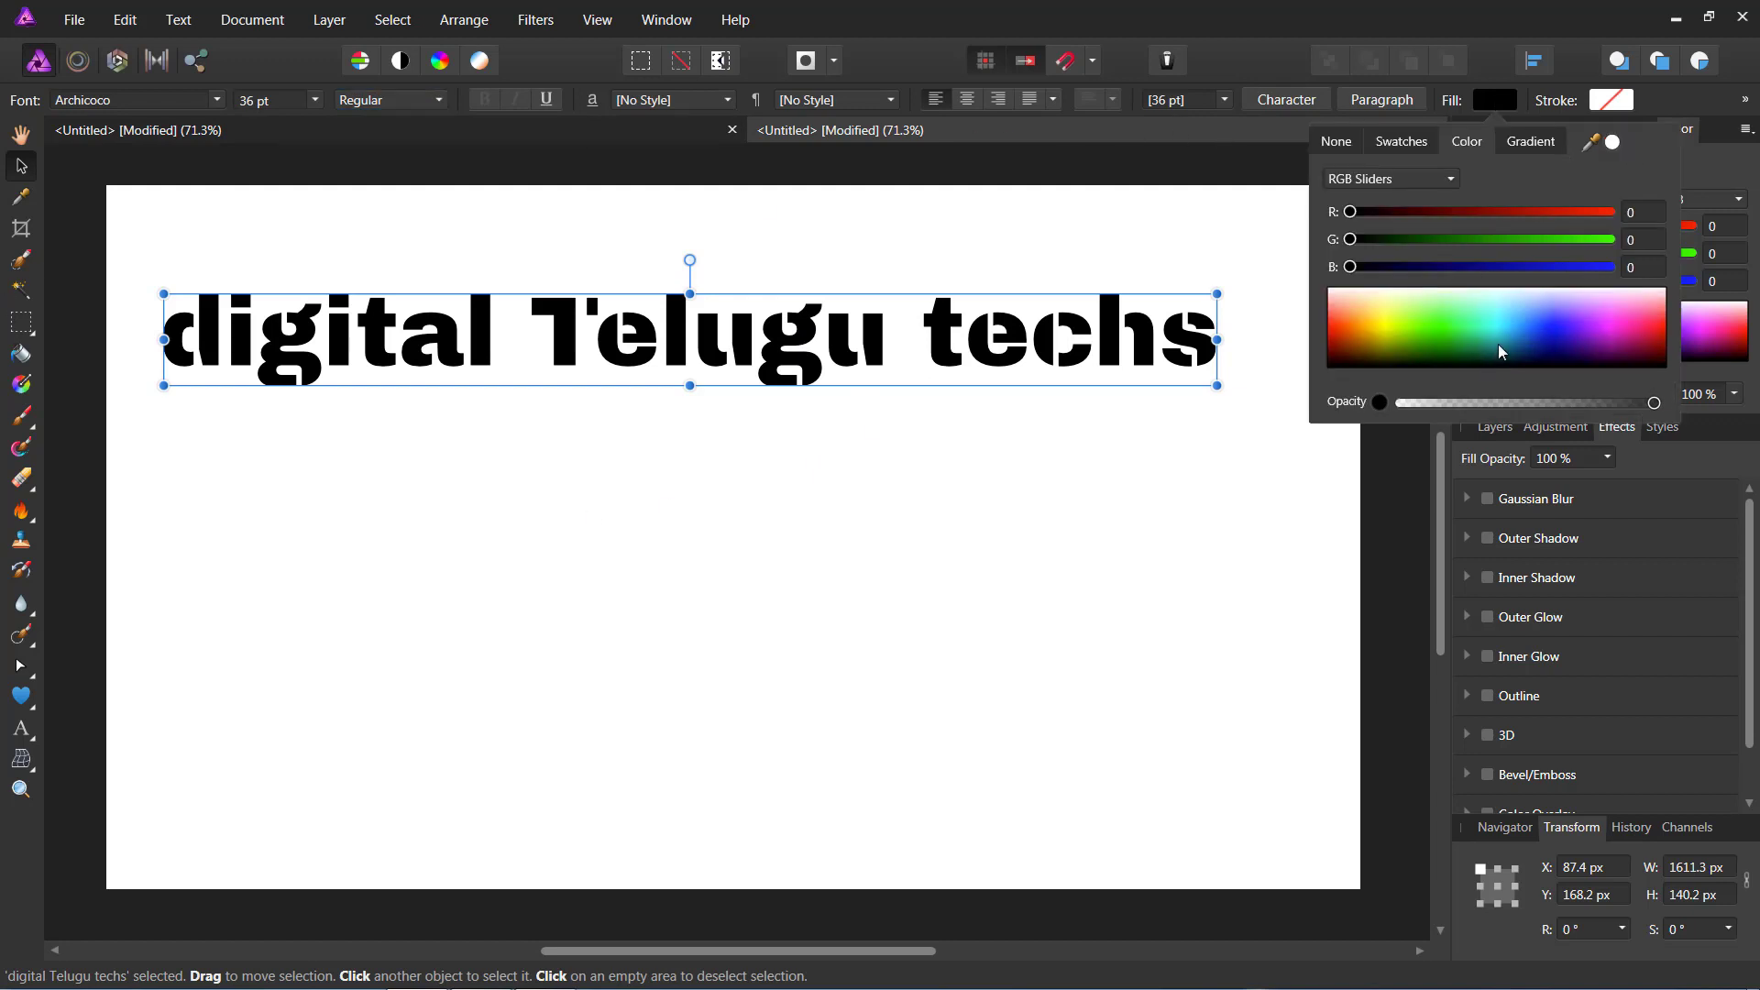
{"action": "left_click_drag", "start_coordinate": [1498, 344], "coordinate": [1626, 337]}
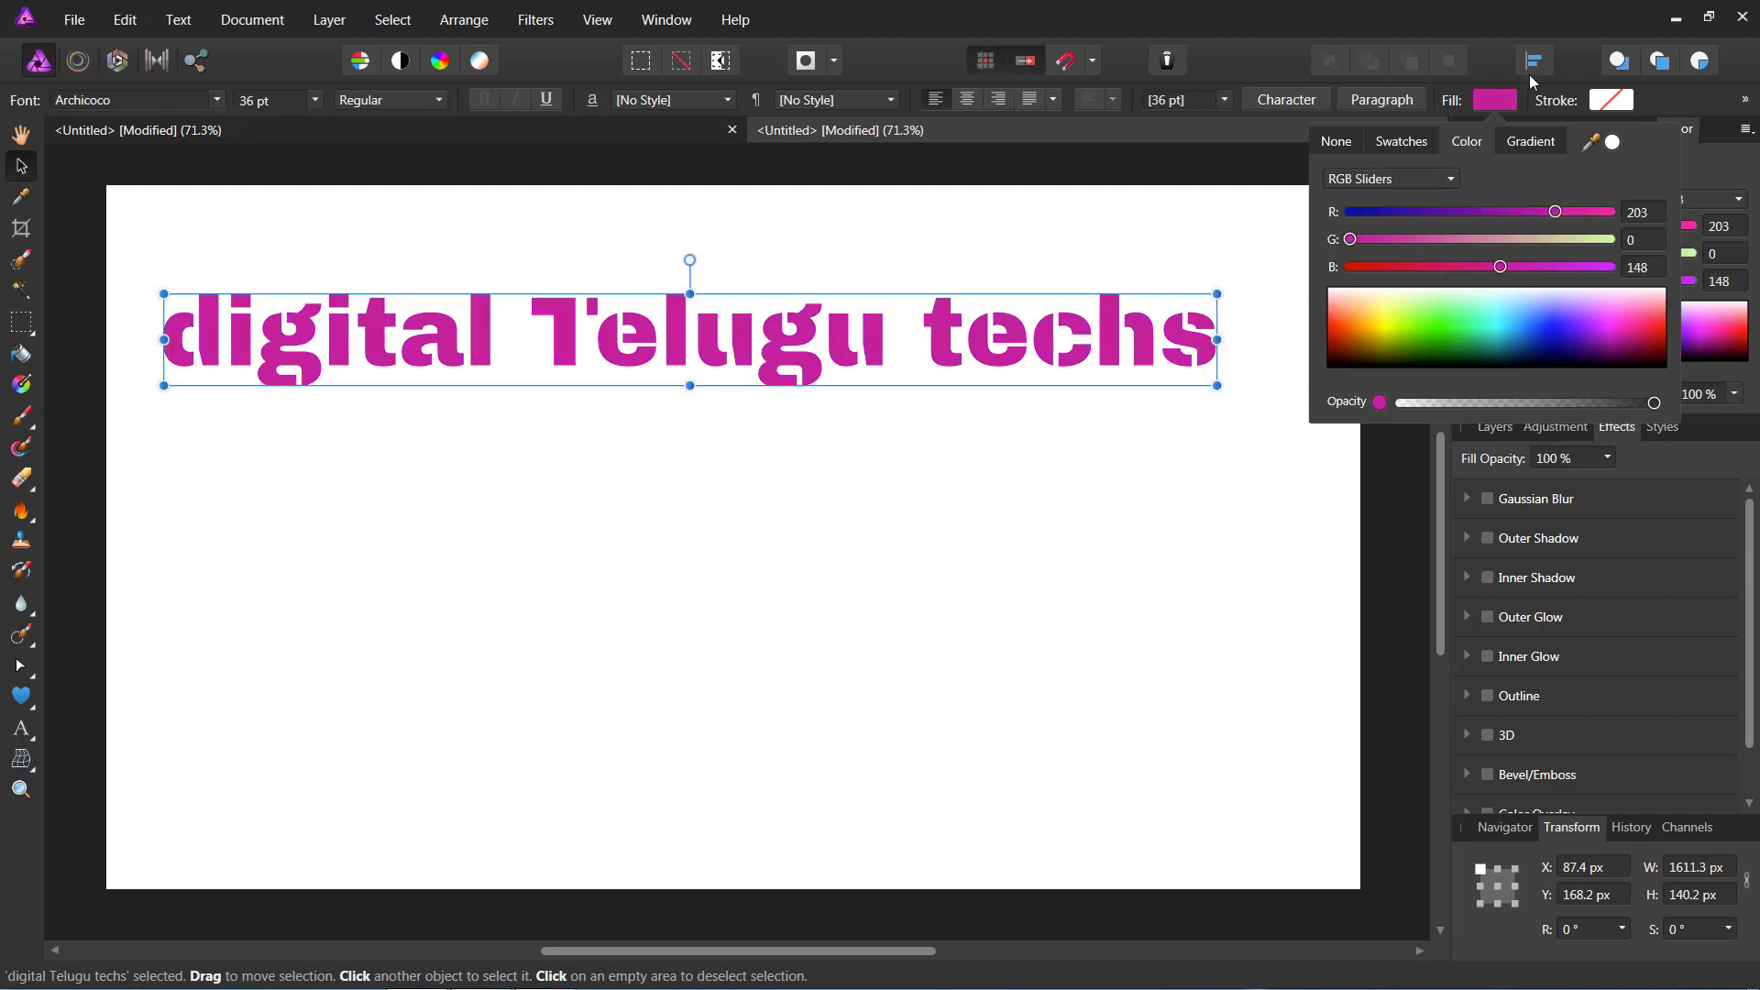
{"action": "left_click", "coordinate": [1619, 102]}
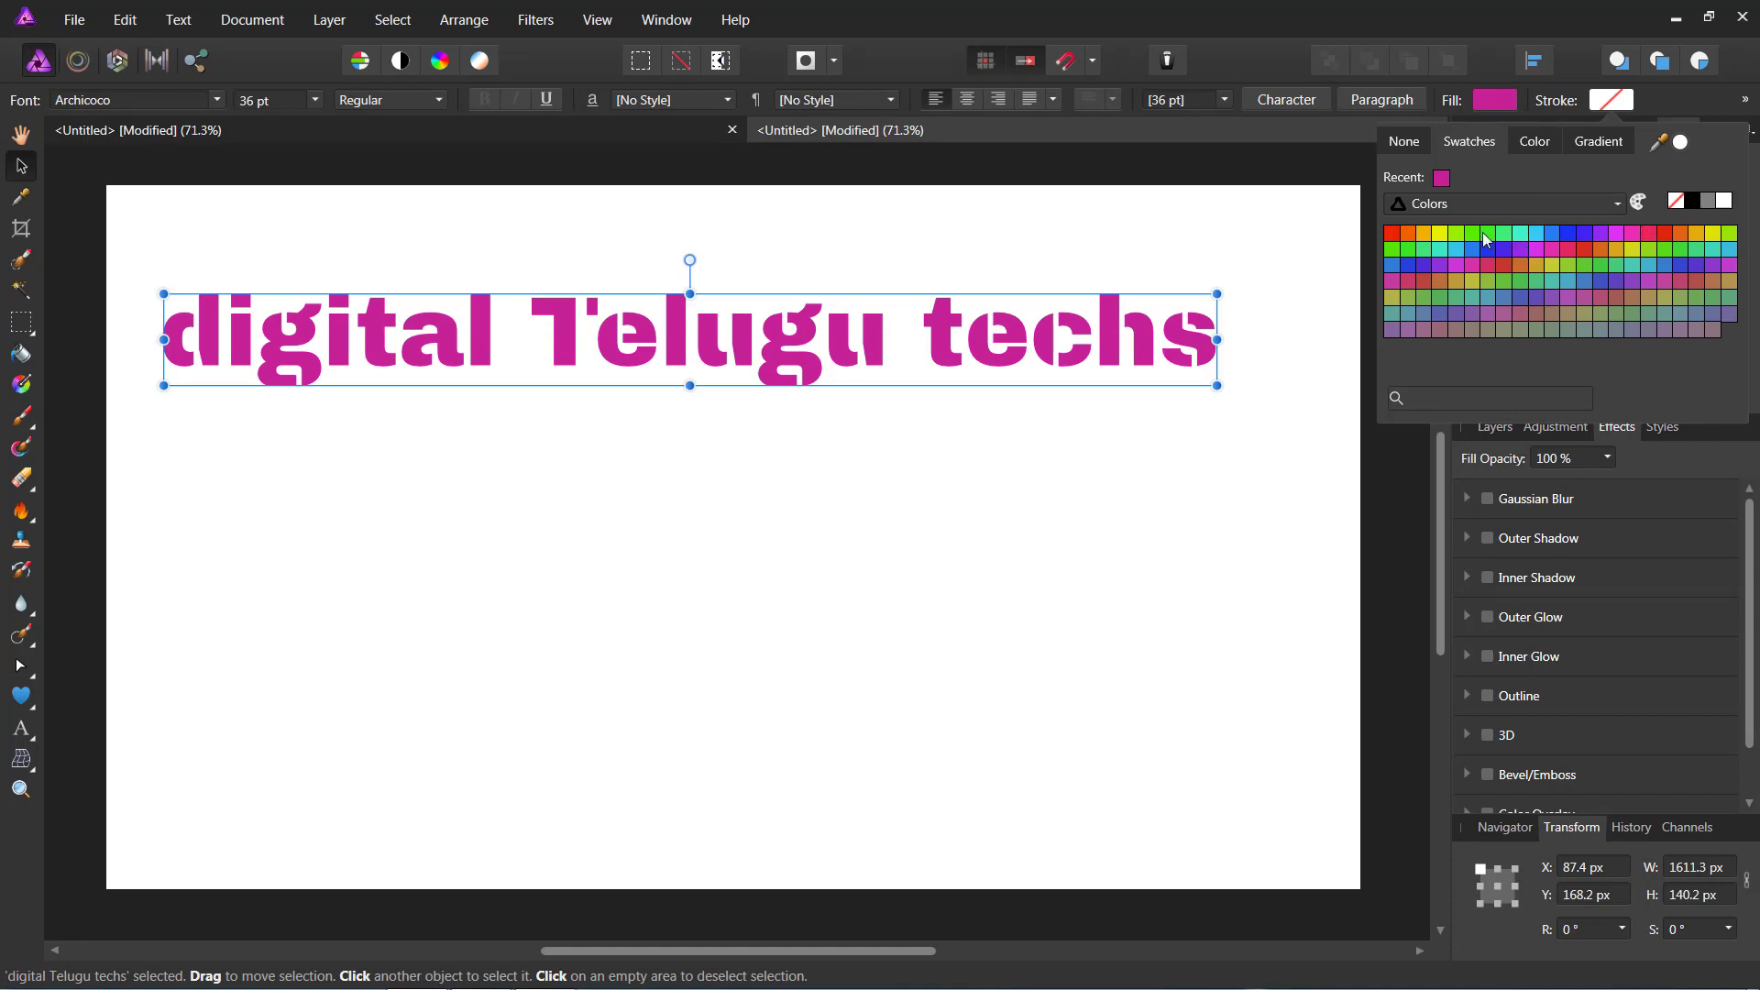
{"action": "left_click", "coordinate": [1391, 263]}
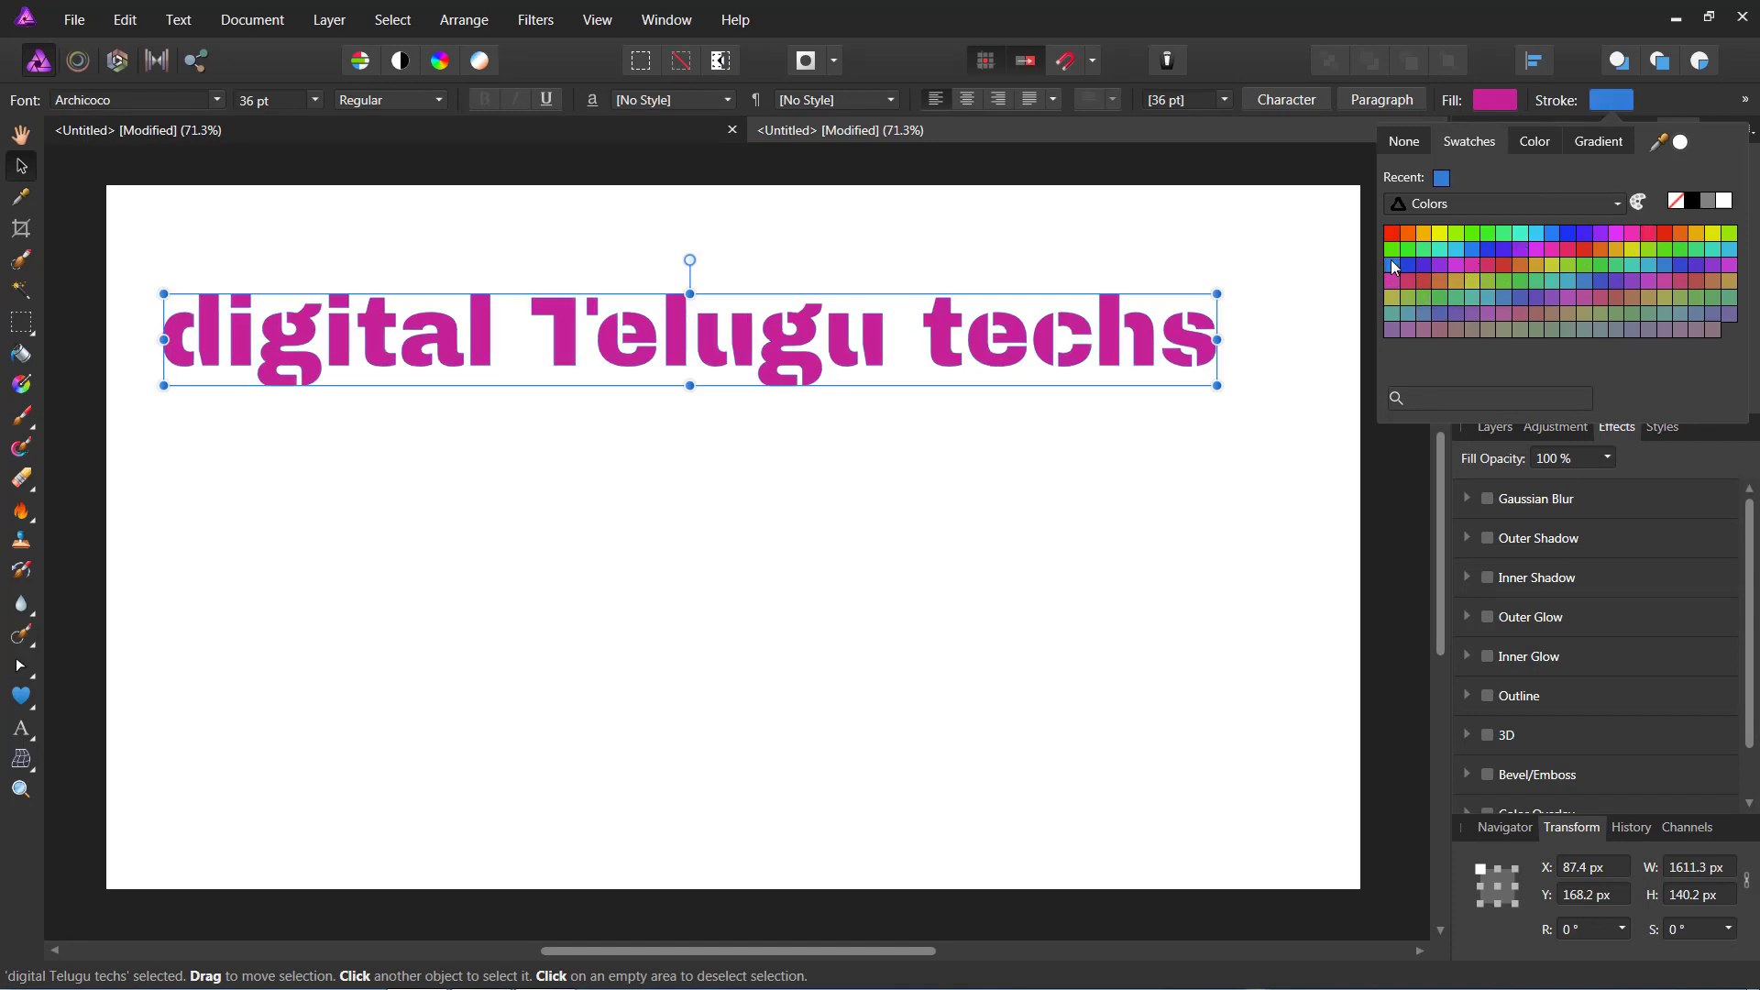
{"action": "left_click", "coordinate": [1625, 101]}
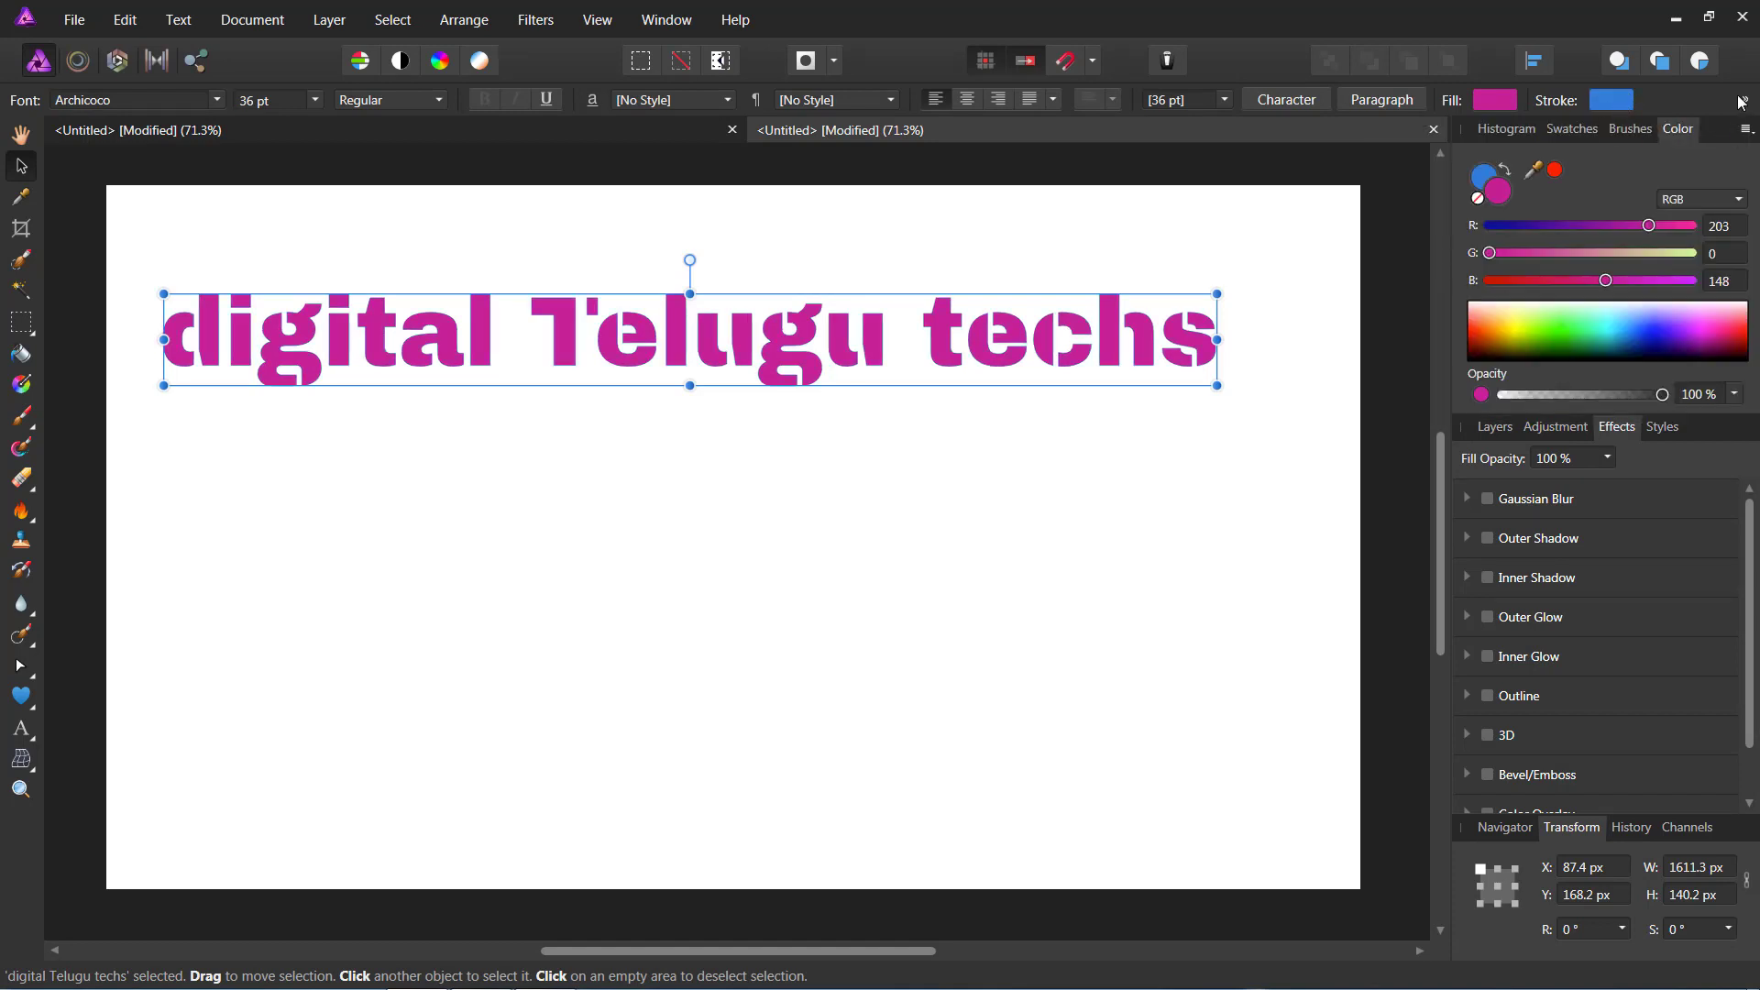
{"action": "left_click", "coordinate": [1742, 101]}
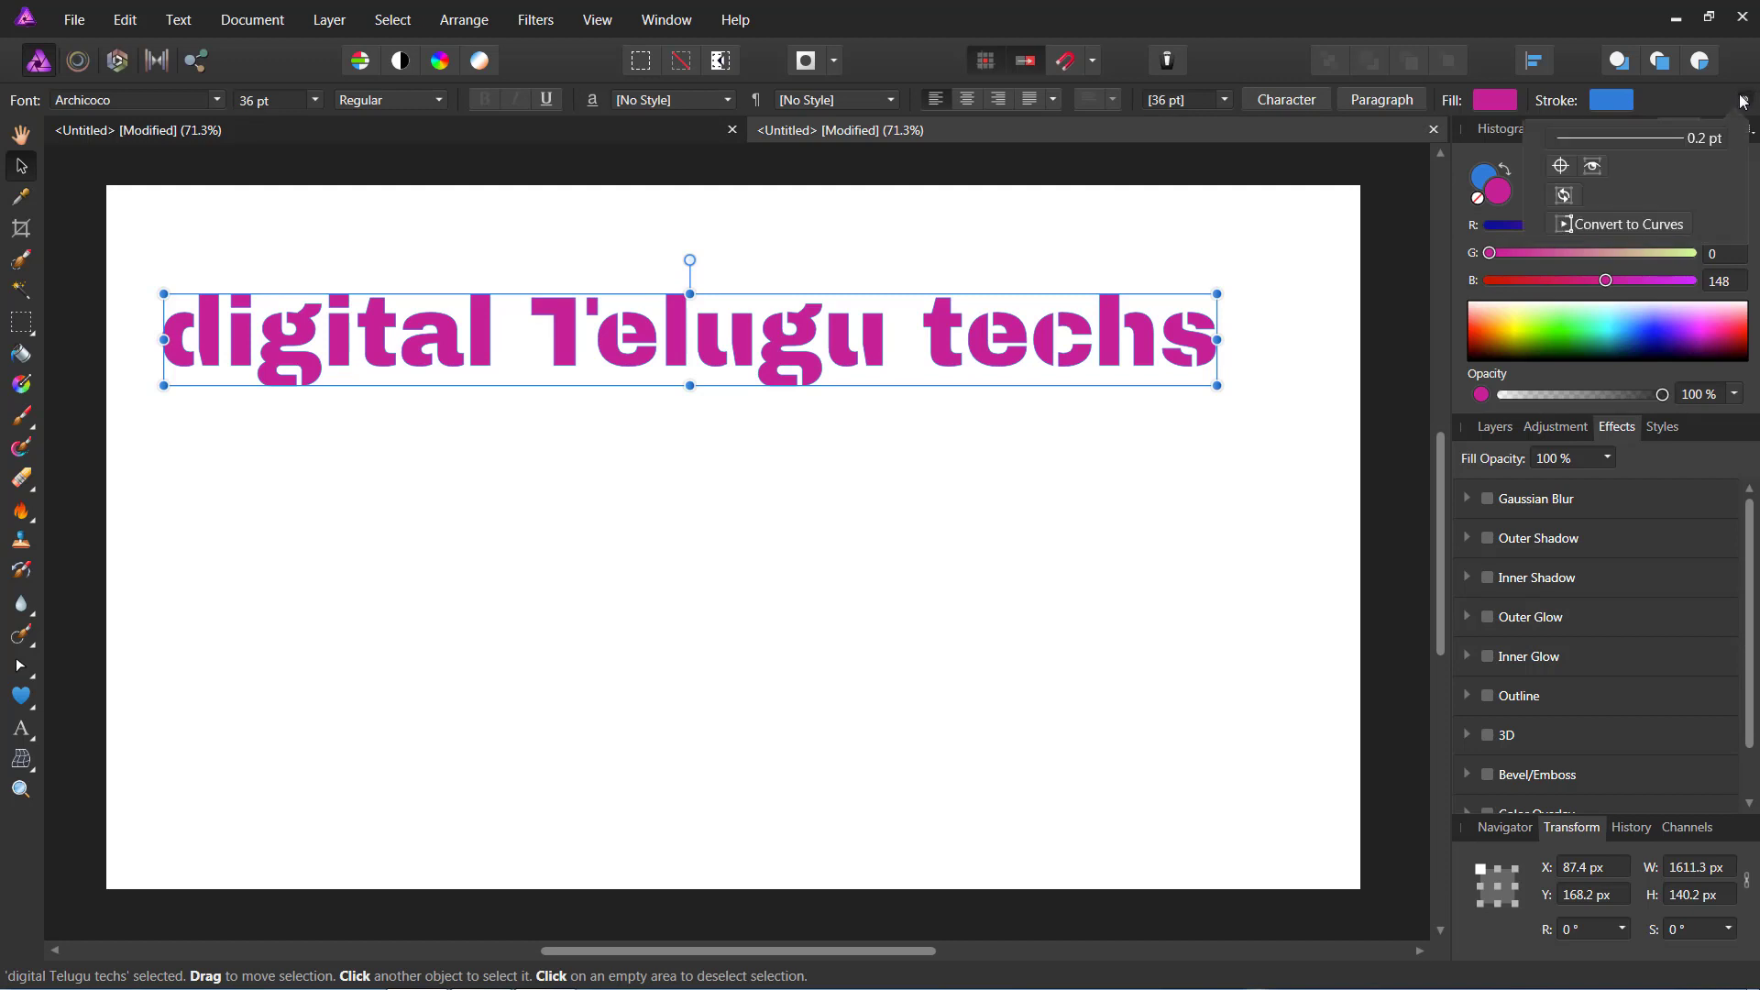
Set the blue outline width to 0.9 pt, enlarge the heading to 36.9 pt, and move it top-left
{"action": "left_click", "coordinate": [1666, 138]}
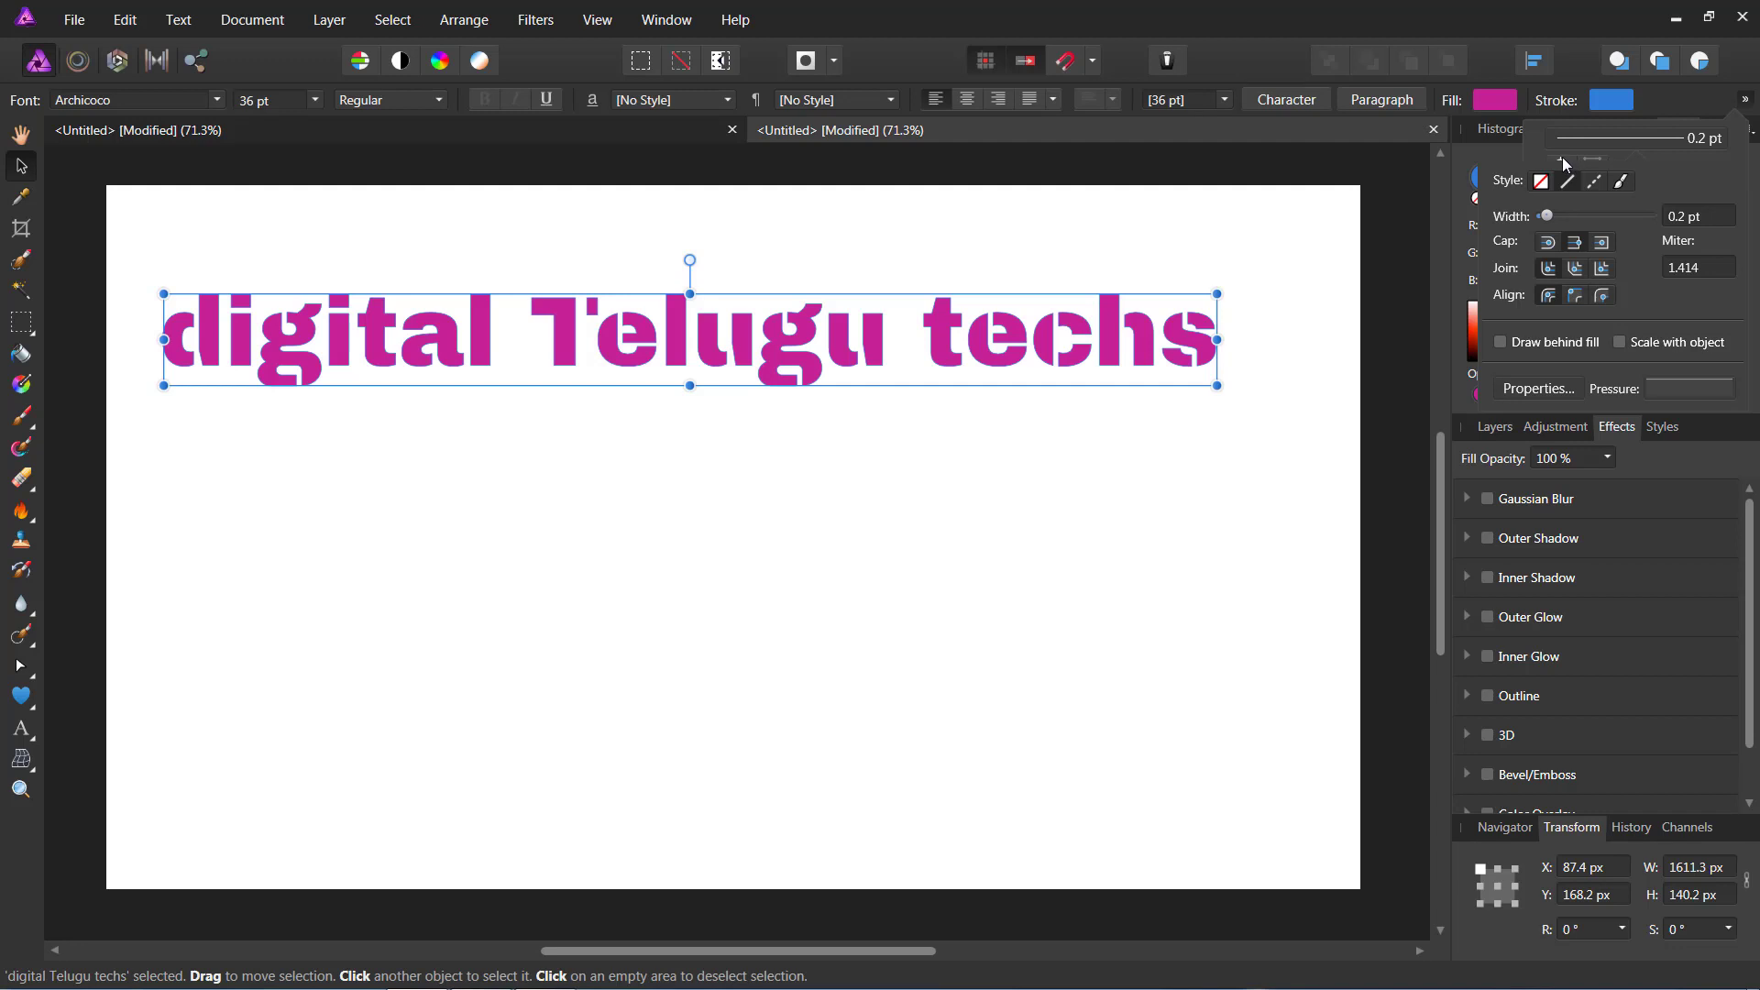
{"action": "left_click", "coordinate": [1638, 133]}
{"action": "left_click_drag", "start_coordinate": [1554, 213], "coordinate": [1570, 211]}
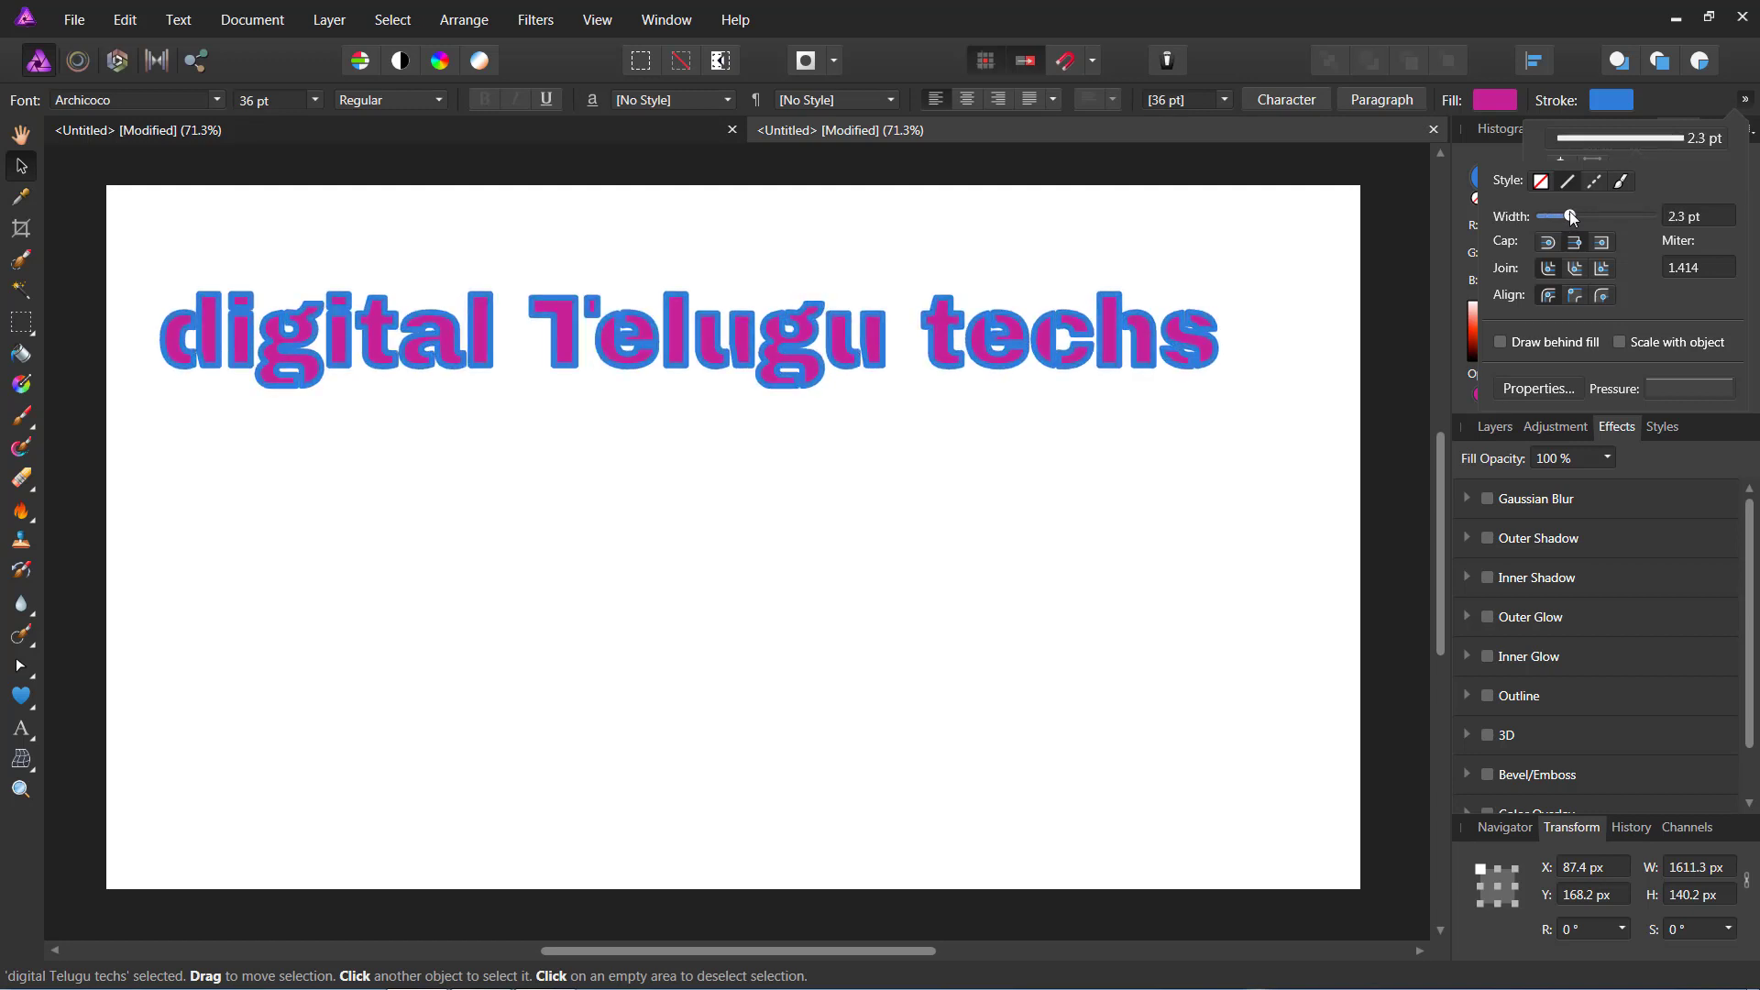
{"action": "left_click_drag", "start_coordinate": [1570, 211], "coordinate": [1565, 211]}
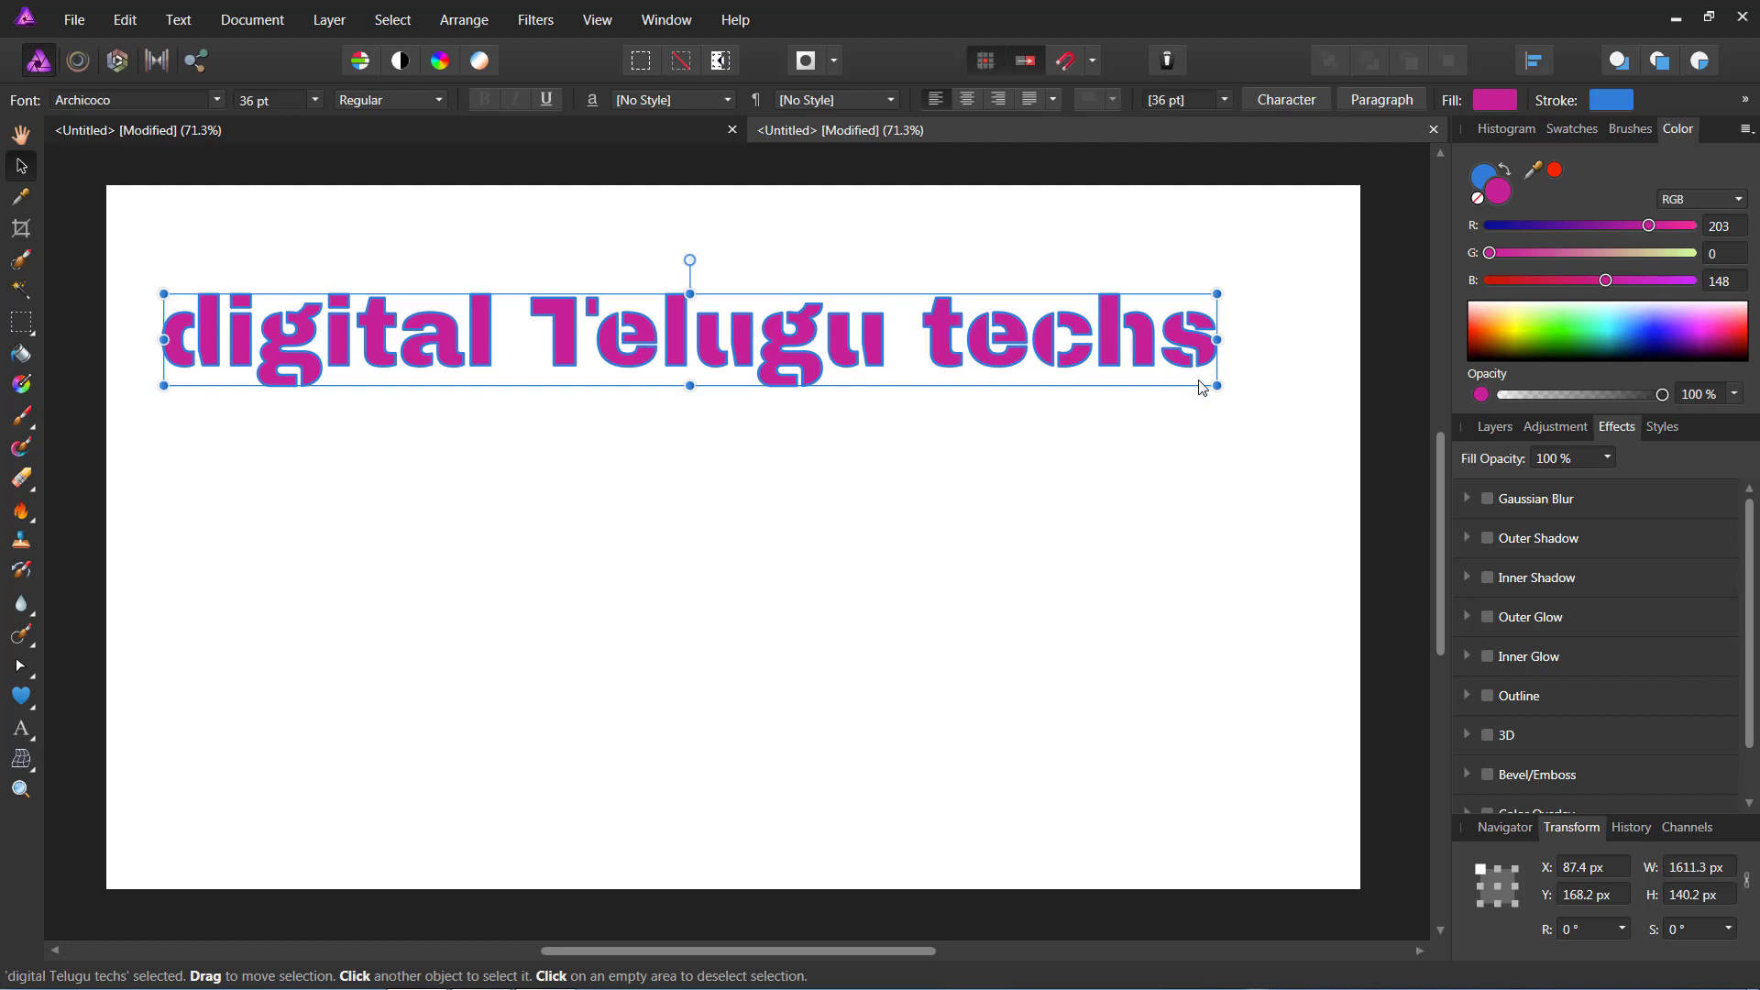
{"action": "left_click_drag", "start_coordinate": [1218, 386], "coordinate": [1243, 394]}
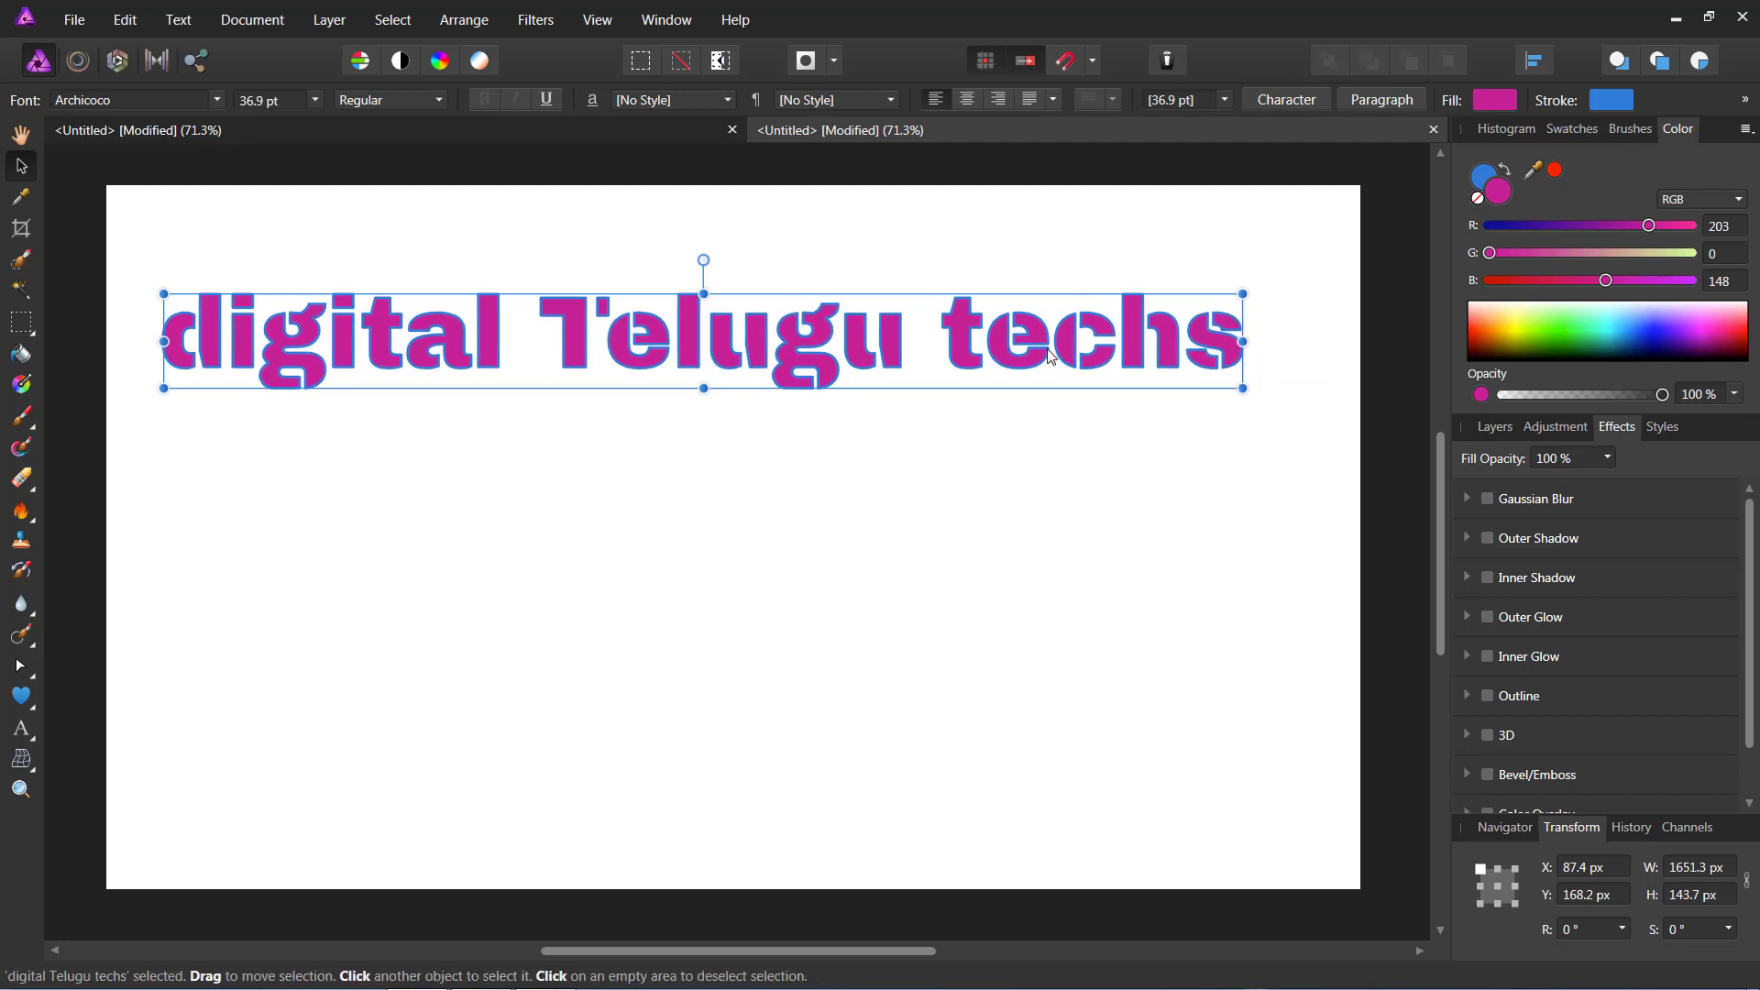
{"action": "mouse_move", "coordinate": [1050, 356]}
{"action": "left_mouse_down"}
{"action": "mouse_move", "coordinate": [1051, 291]}
{"action": "mouse_move", "coordinate": [1029, 290]}
{"action": "left_mouse_up"}
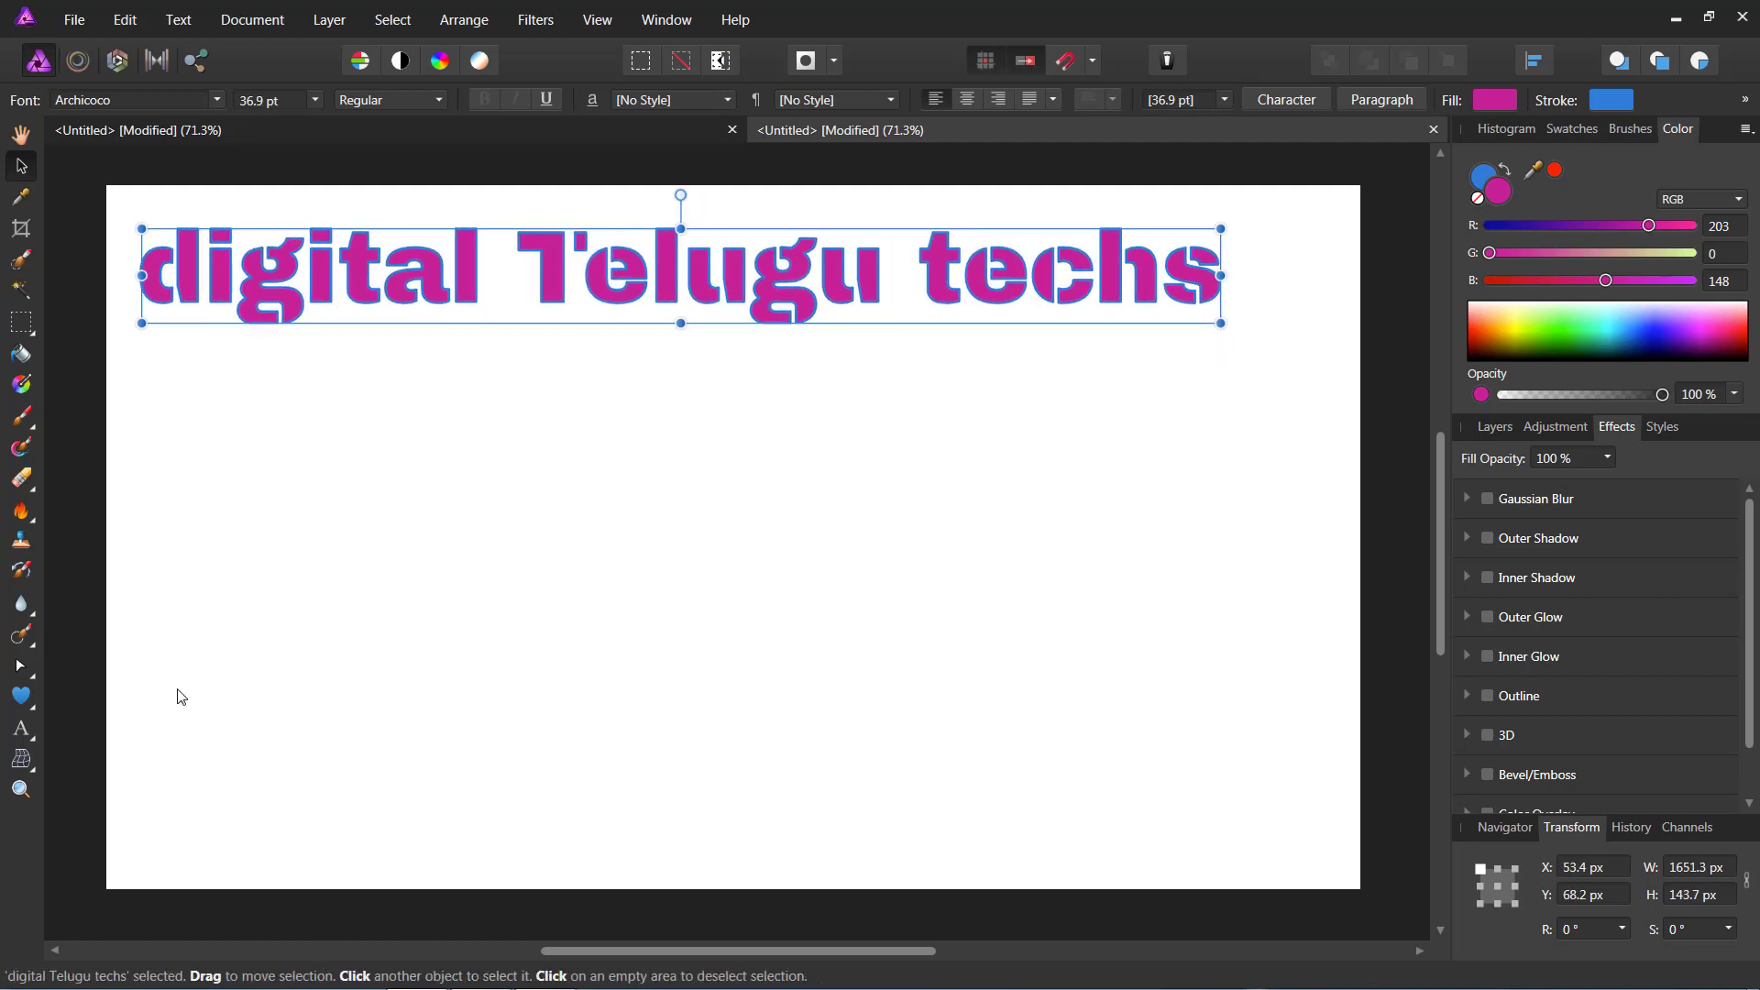
{"action": "left_click", "coordinate": [22, 729]}
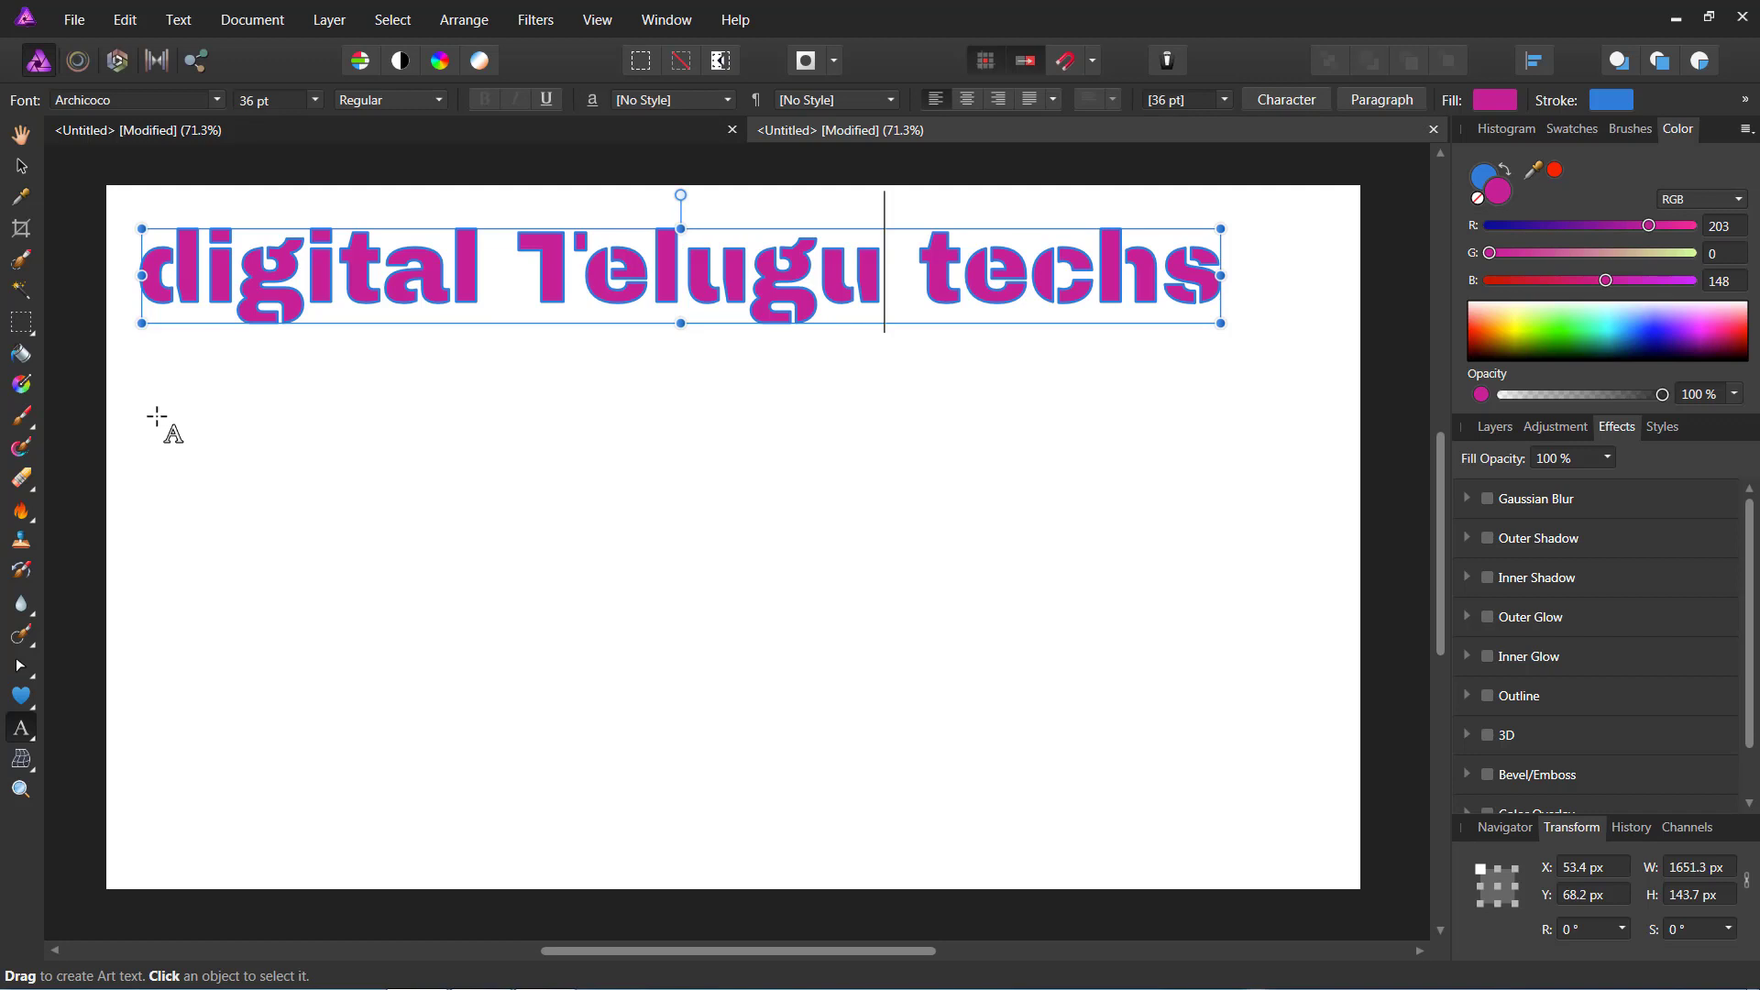
{"action": "mouse_move", "coordinate": [157, 417]}
{"action": "left_mouse_down"}
{"action": "mouse_move", "coordinate": [498, 848]}
{"action": "mouse_move", "coordinate": [264, 497]}
{"action": "mouse_move", "coordinate": [286, 528]}
{"action": "left_mouse_up"}
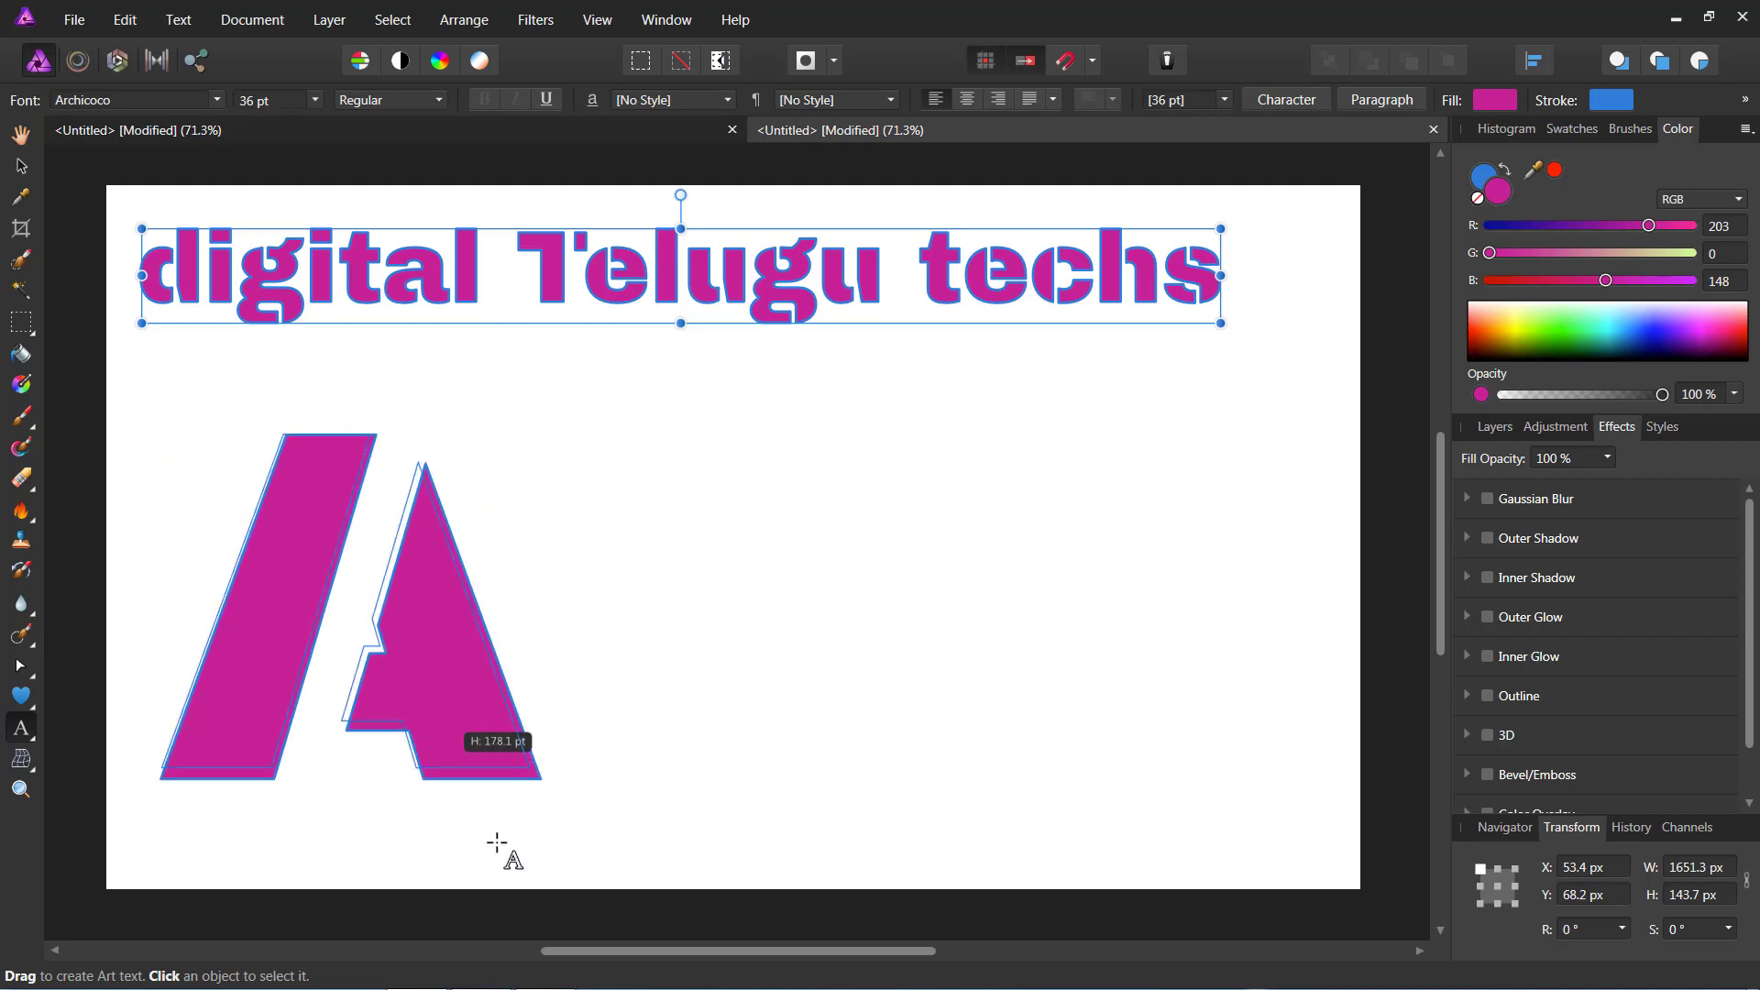
{"action": "mouse_move", "coordinate": [347, 608]}
{"action": "left_mouse_down"}
{"action": "mouse_move", "coordinate": [320, 580]}
{"action": "mouse_move", "coordinate": [523, 832]}
{"action": "mouse_move", "coordinate": [295, 617]}
{"action": "mouse_move", "coordinate": [224, 511]}
{"action": "mouse_move", "coordinate": [357, 681]}
{"action": "left_mouse_up"}
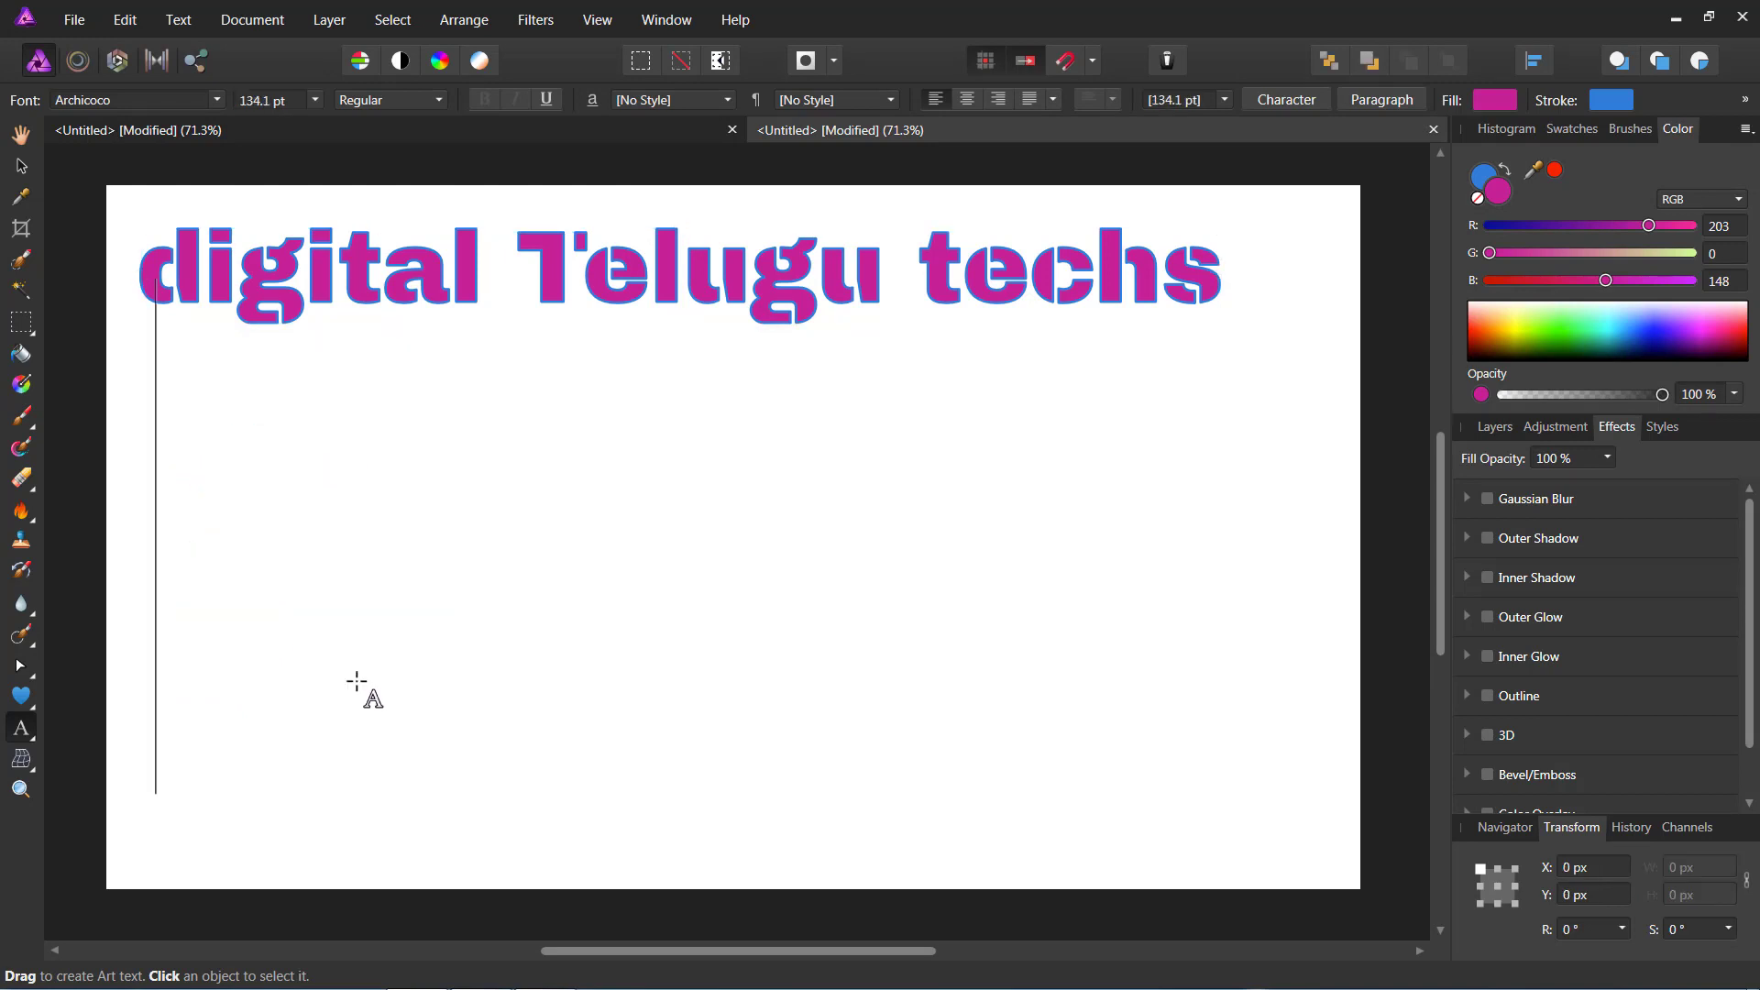
{"action": "type", "text": "d"}
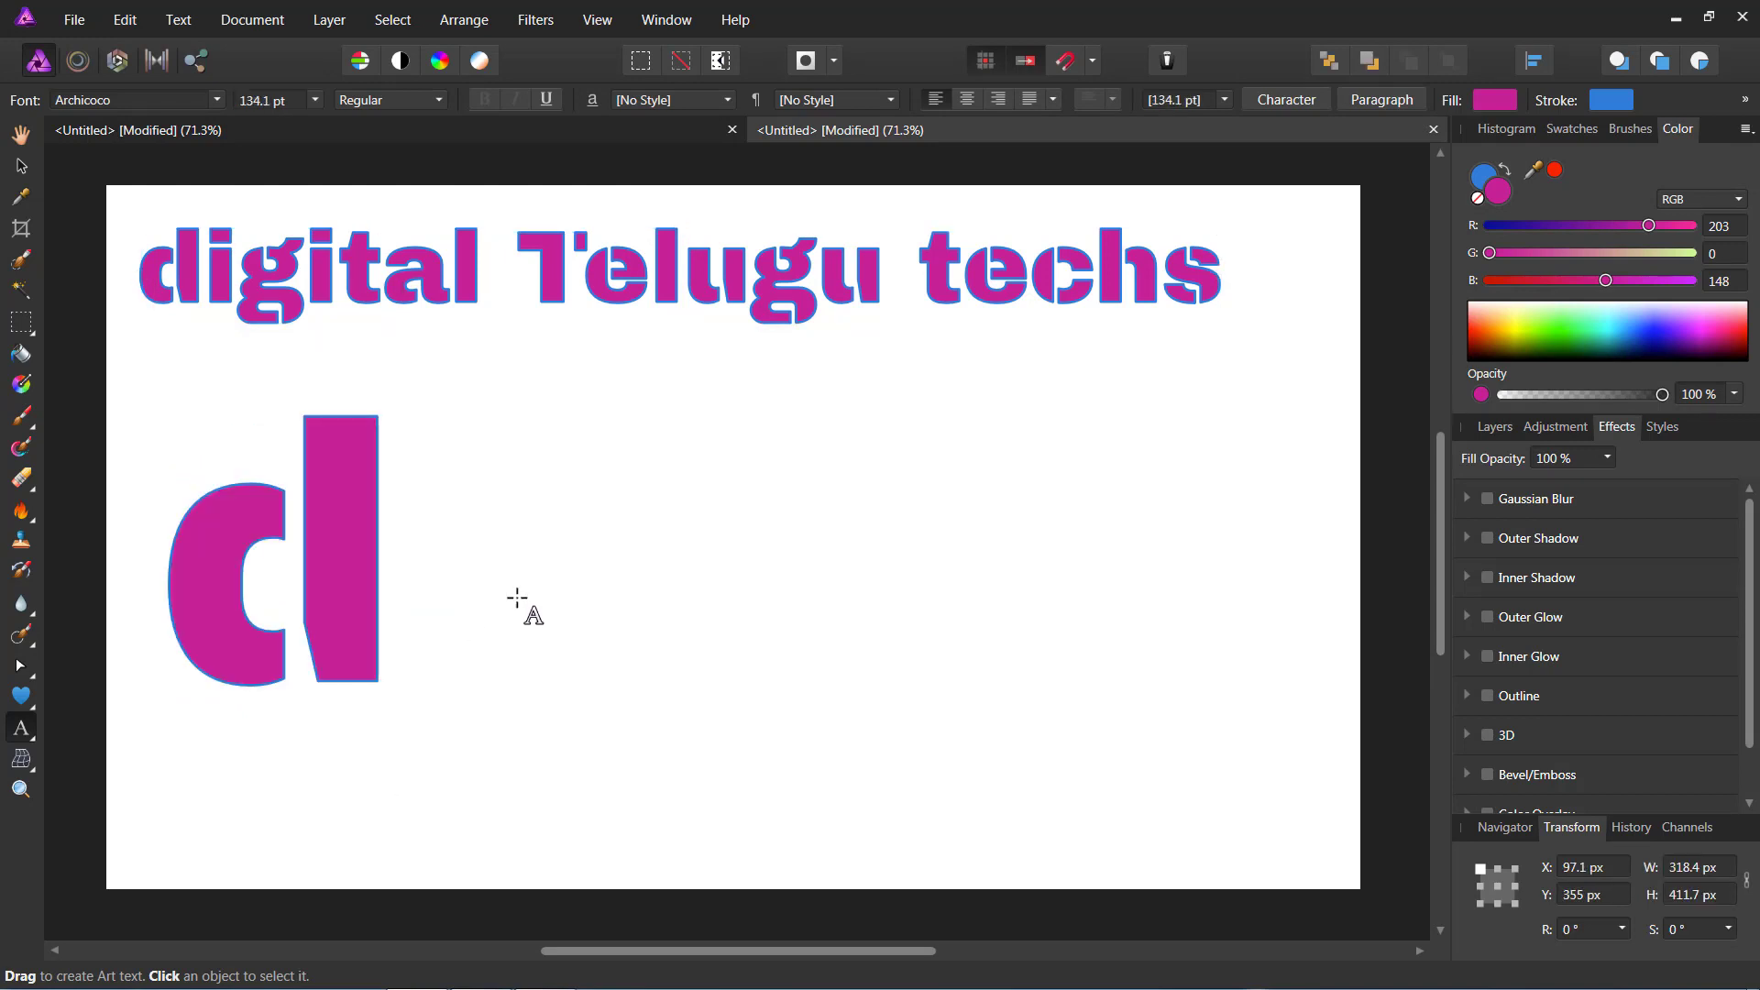
{"action": "type", "text": "igital"}
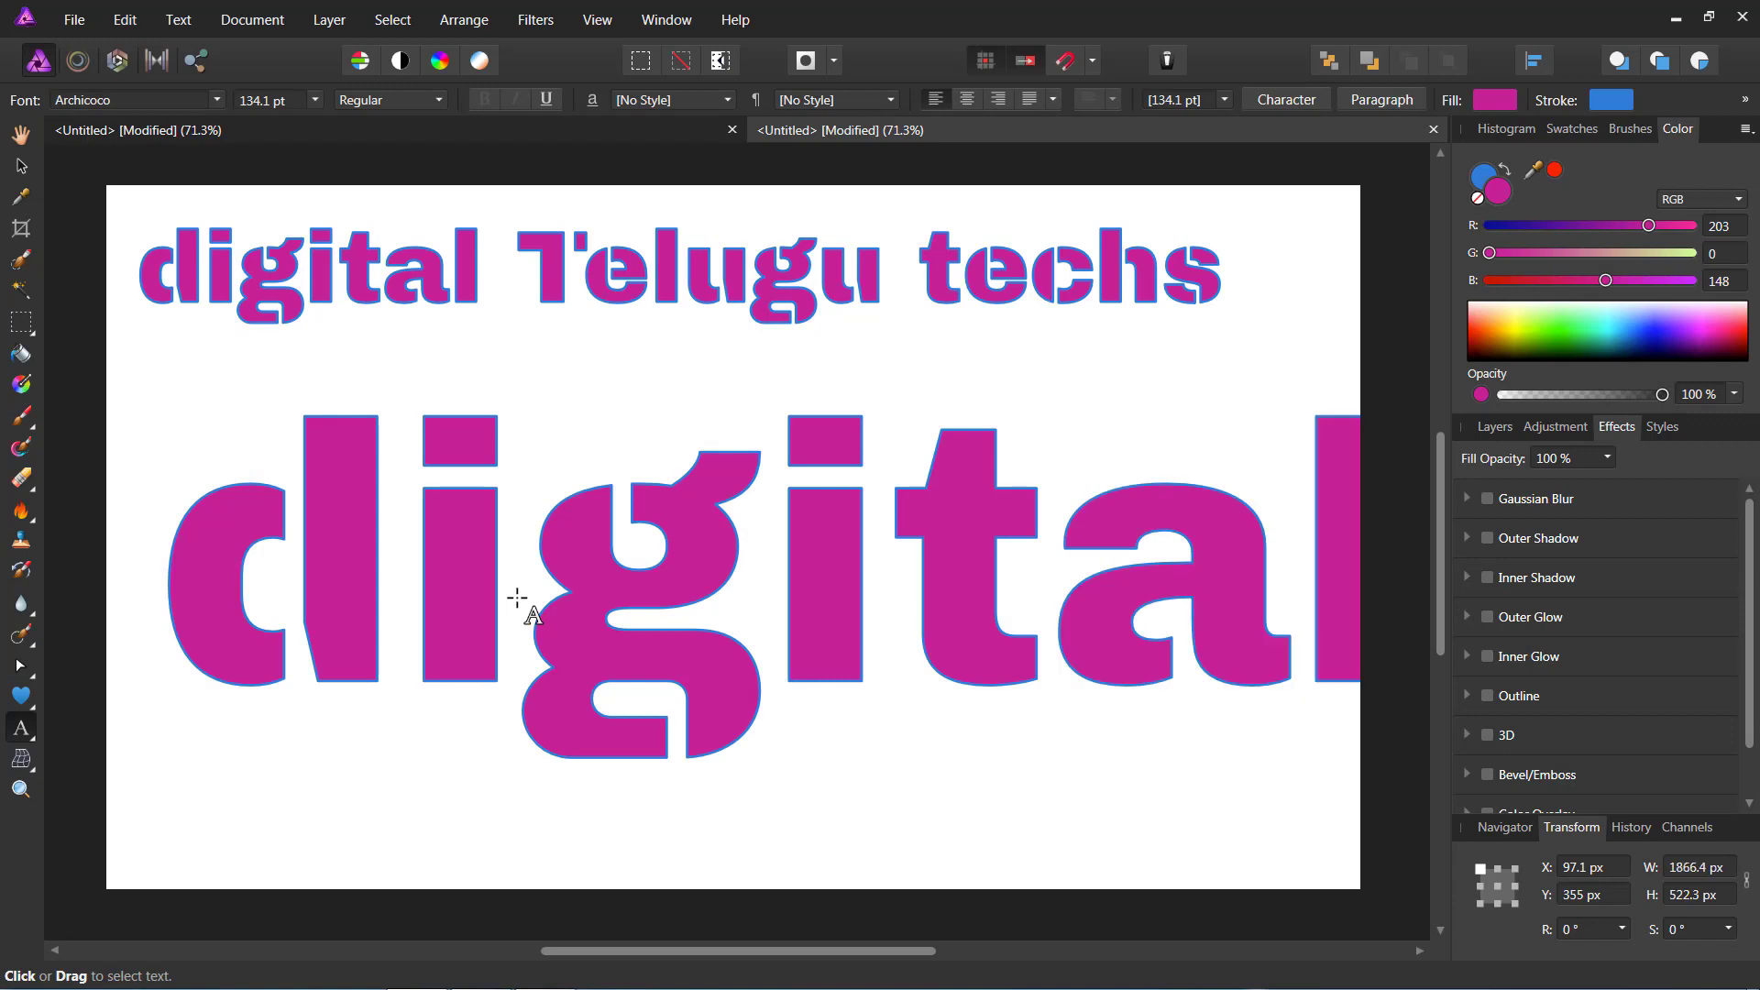
{"action": "key", "text": "Escape"}
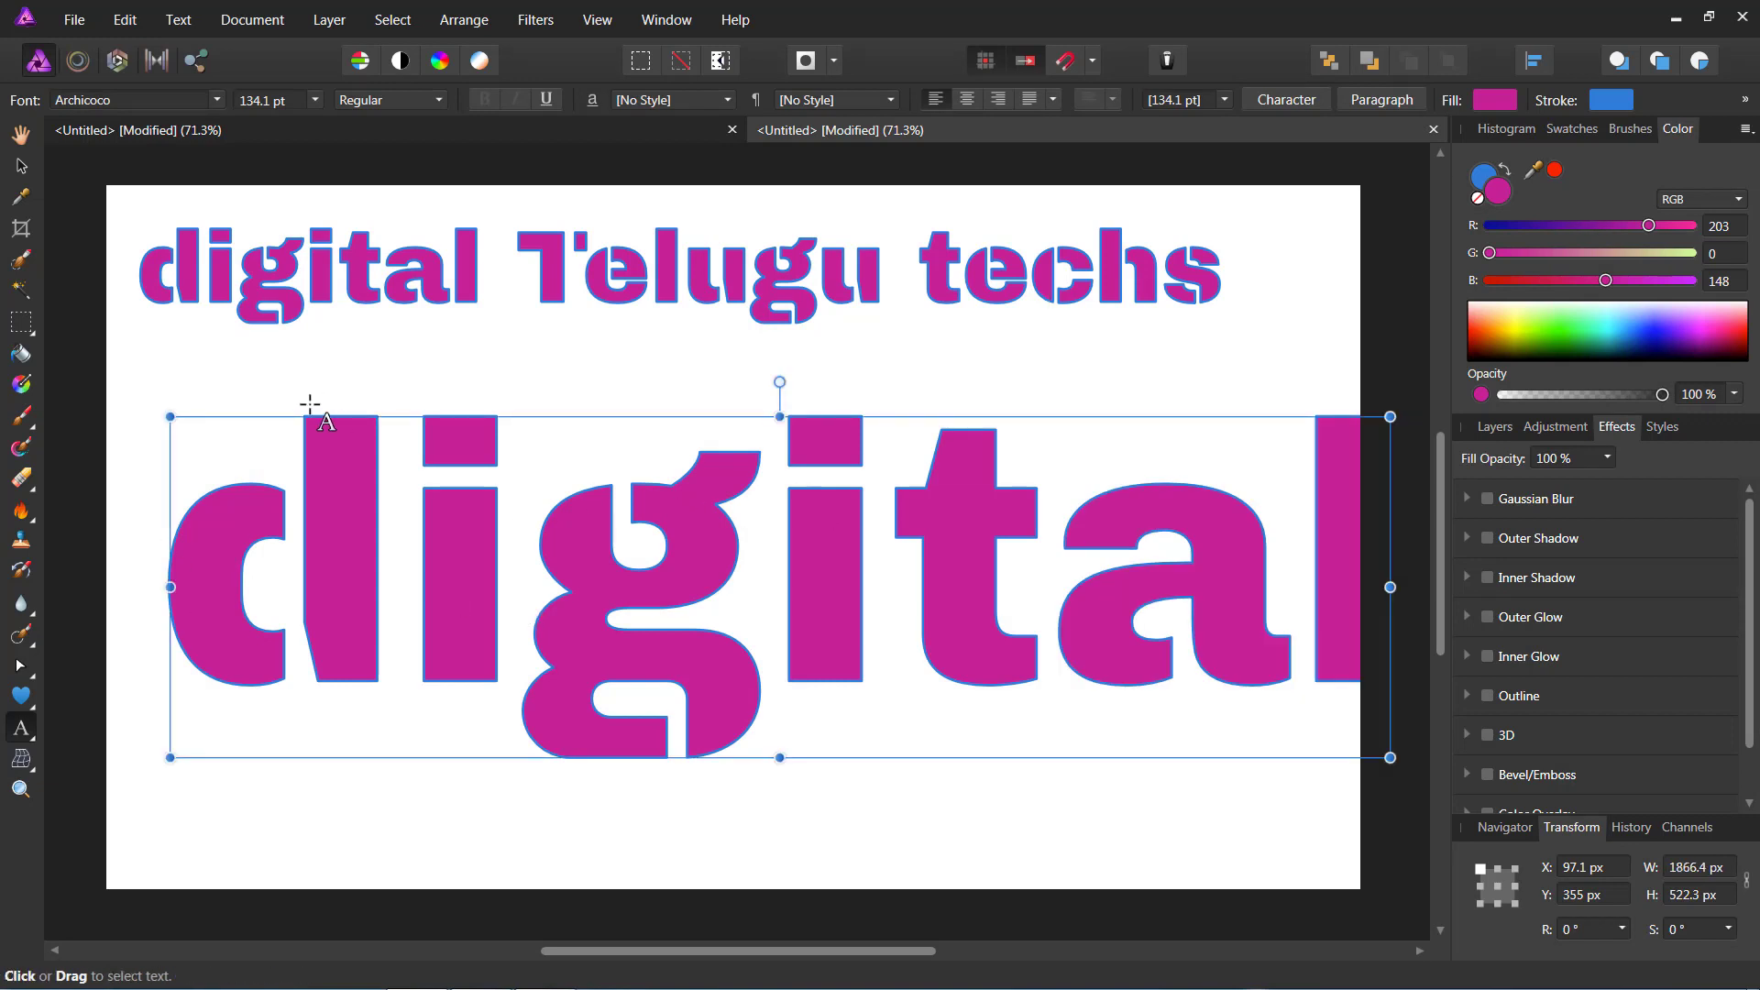
{"action": "left_click_drag", "start_coordinate": [167, 412], "coordinate": [637, 547]}
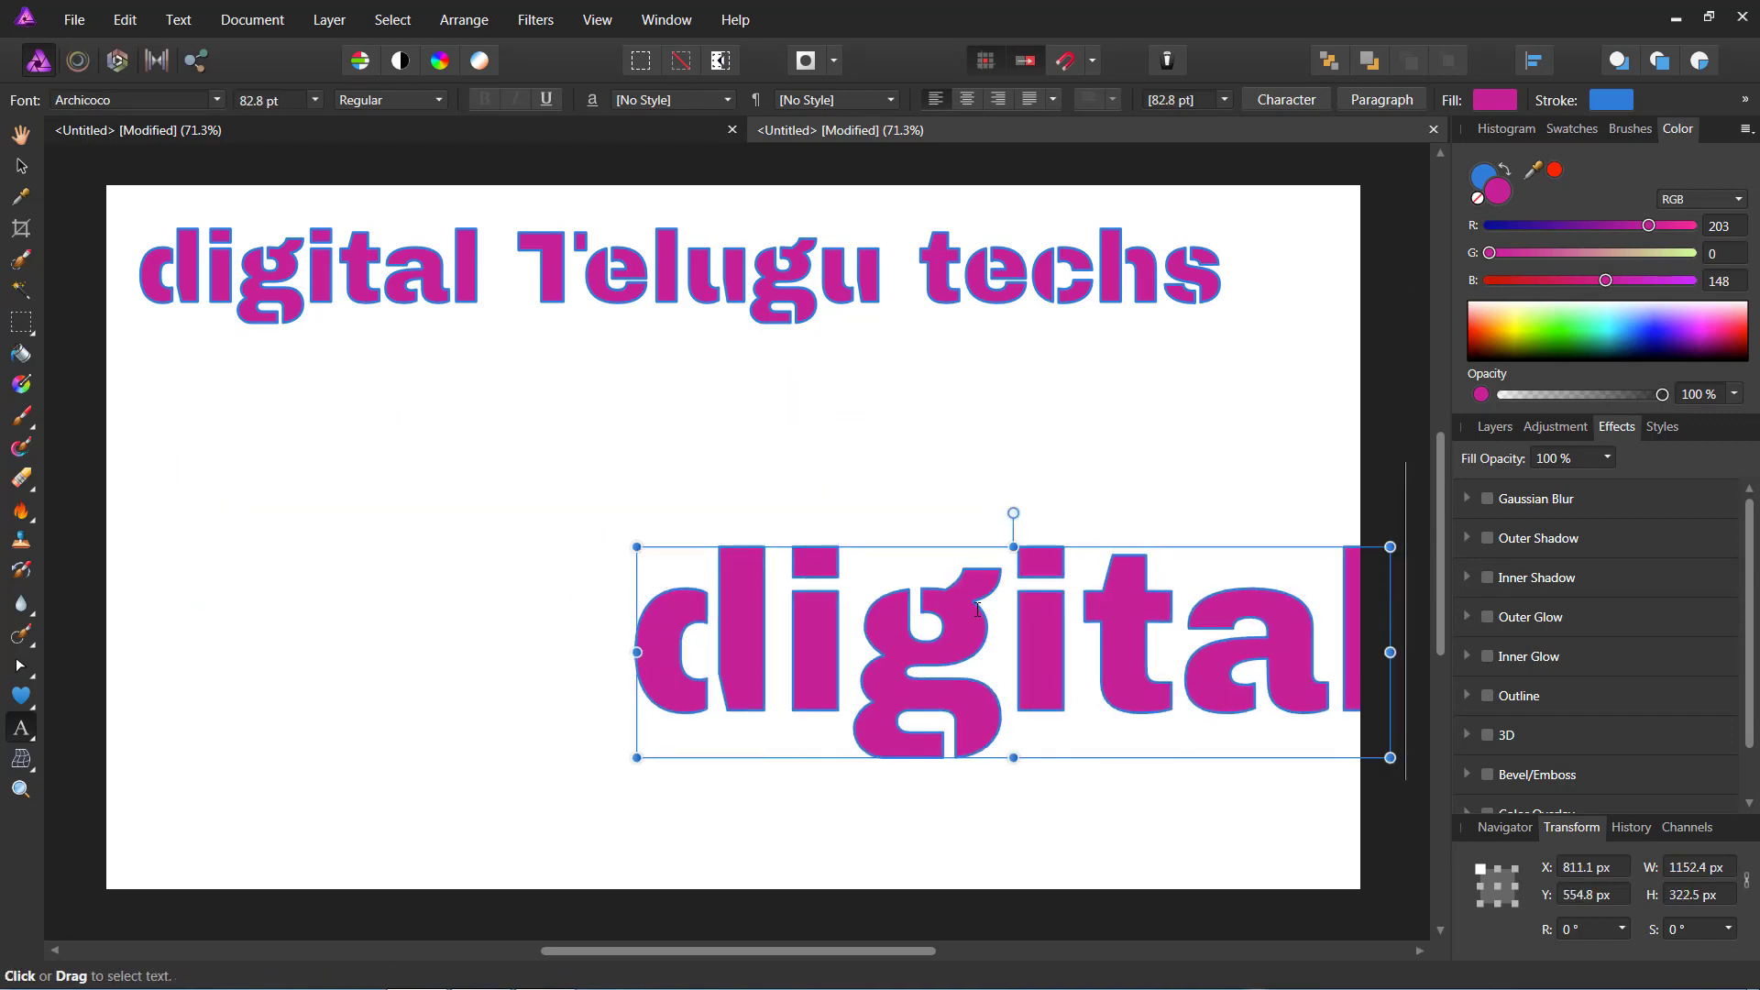
{"action": "left_click", "coordinate": [21, 166]}
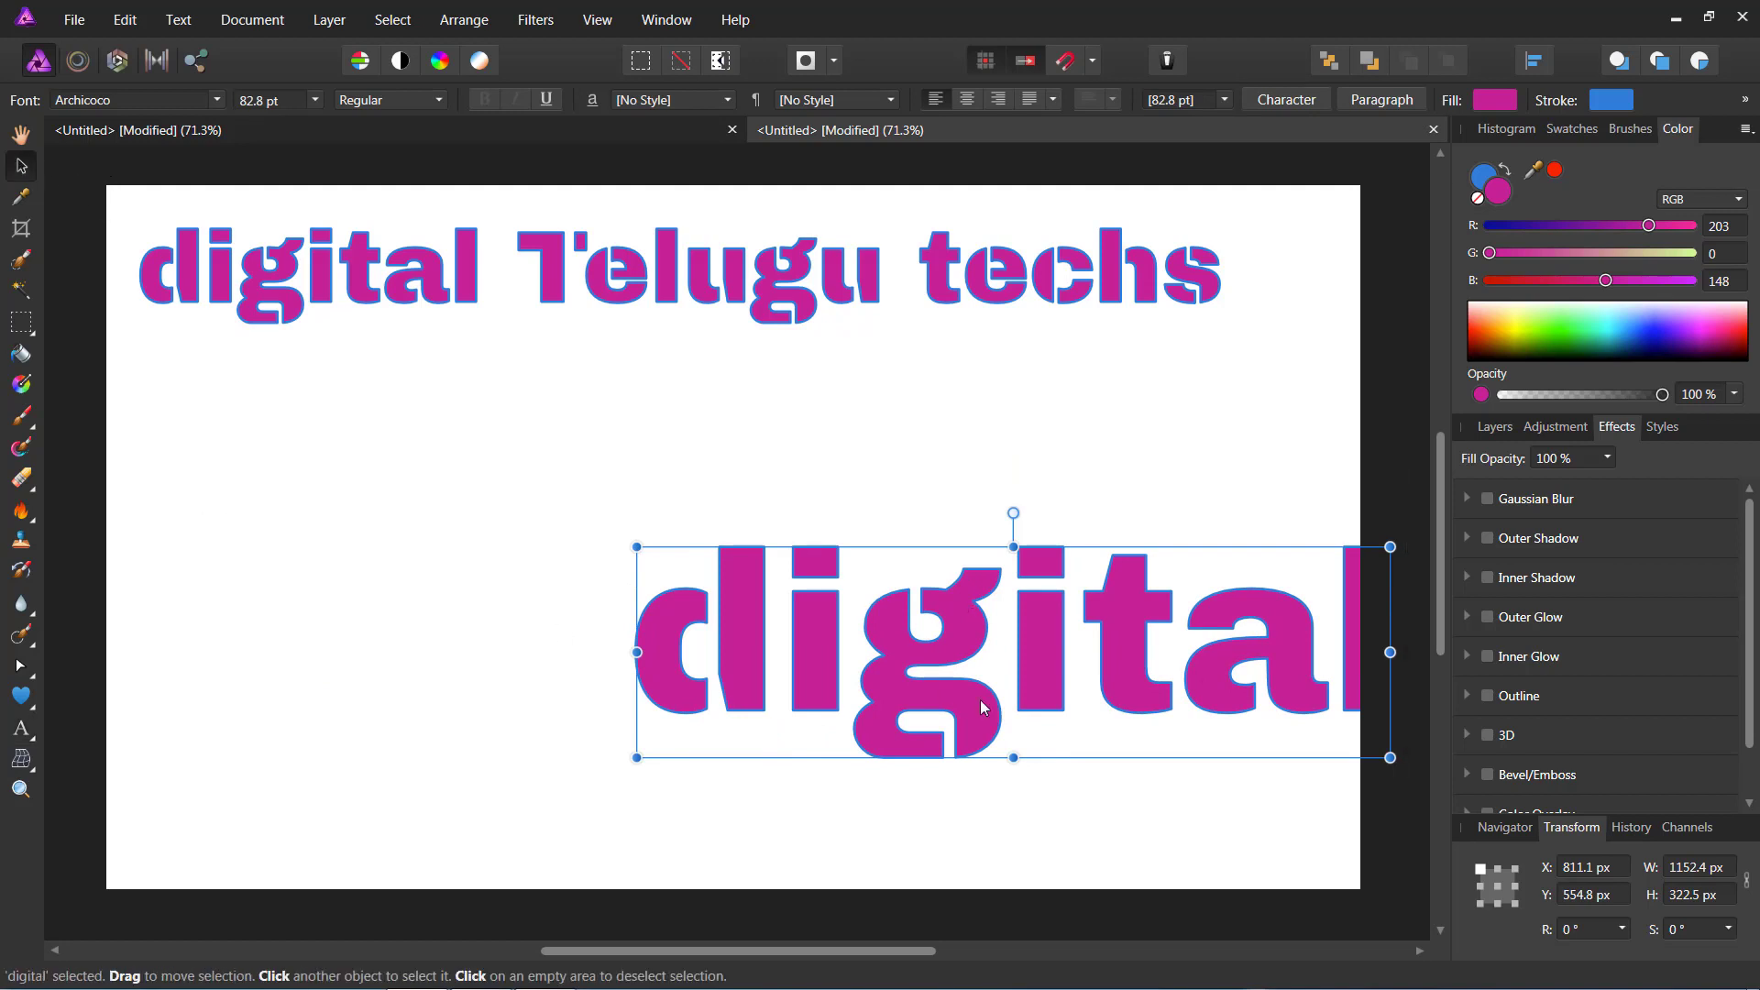
{"action": "left_click_drag", "start_coordinate": [954, 631], "coordinate": [587, 548]}
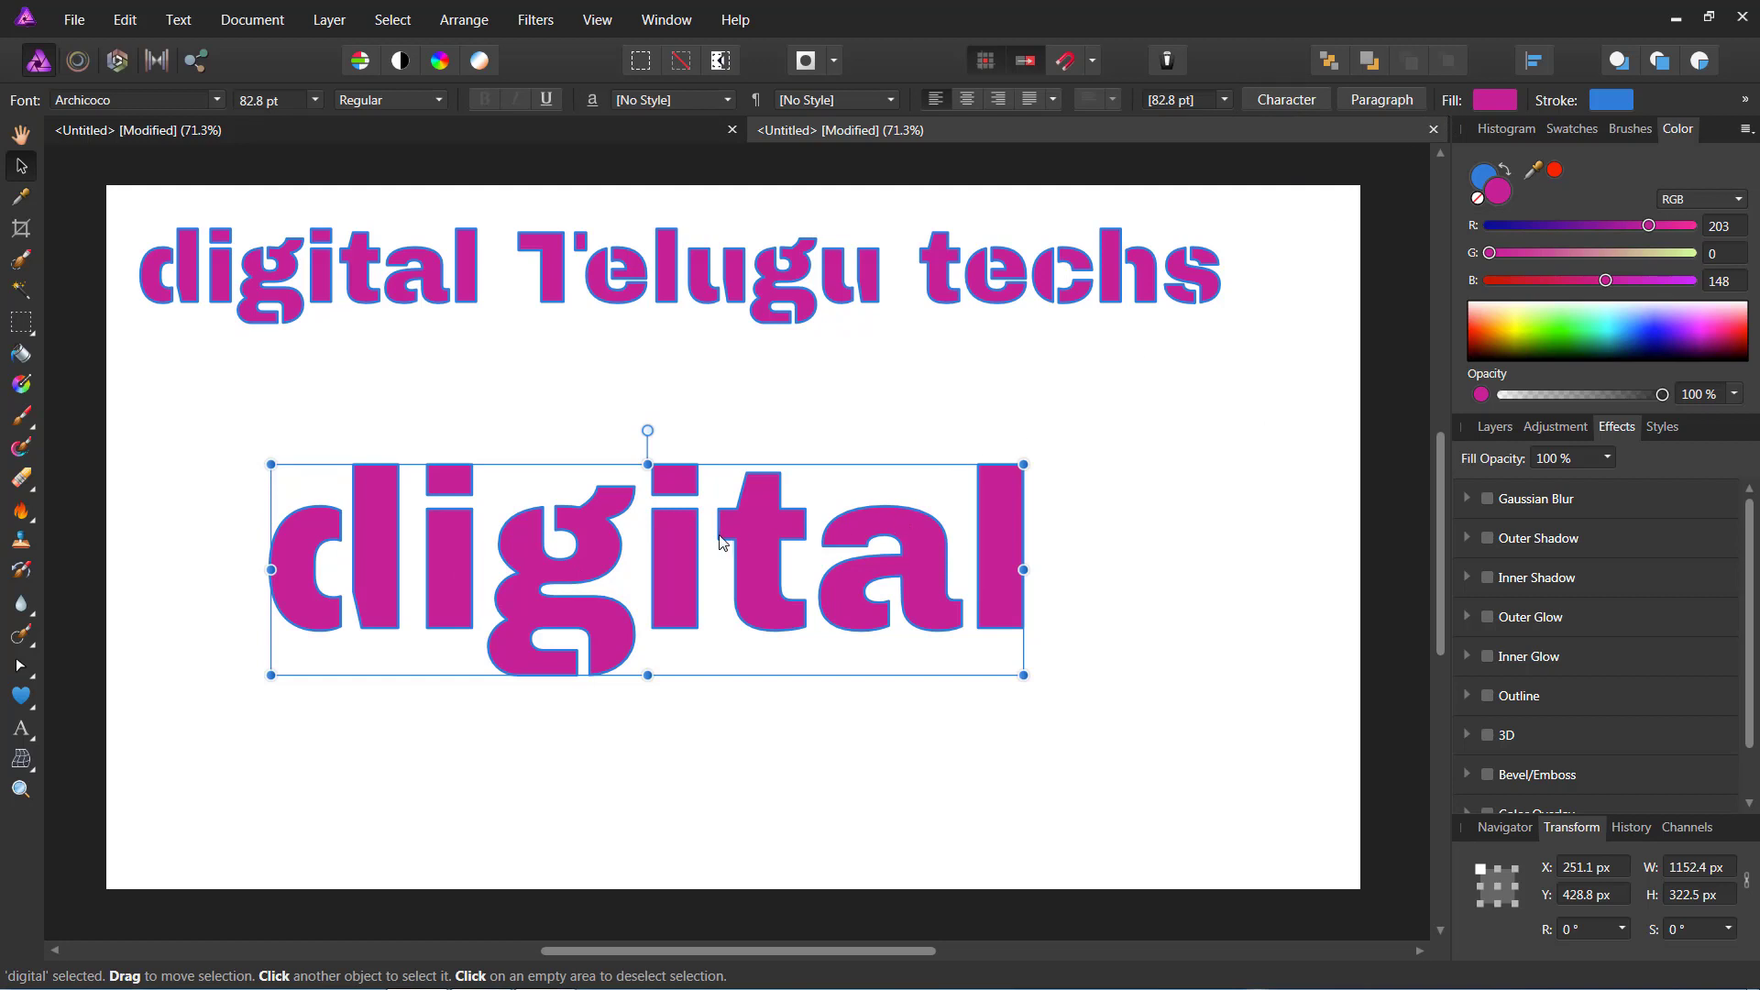
{"action": "key", "text": "Delete"}
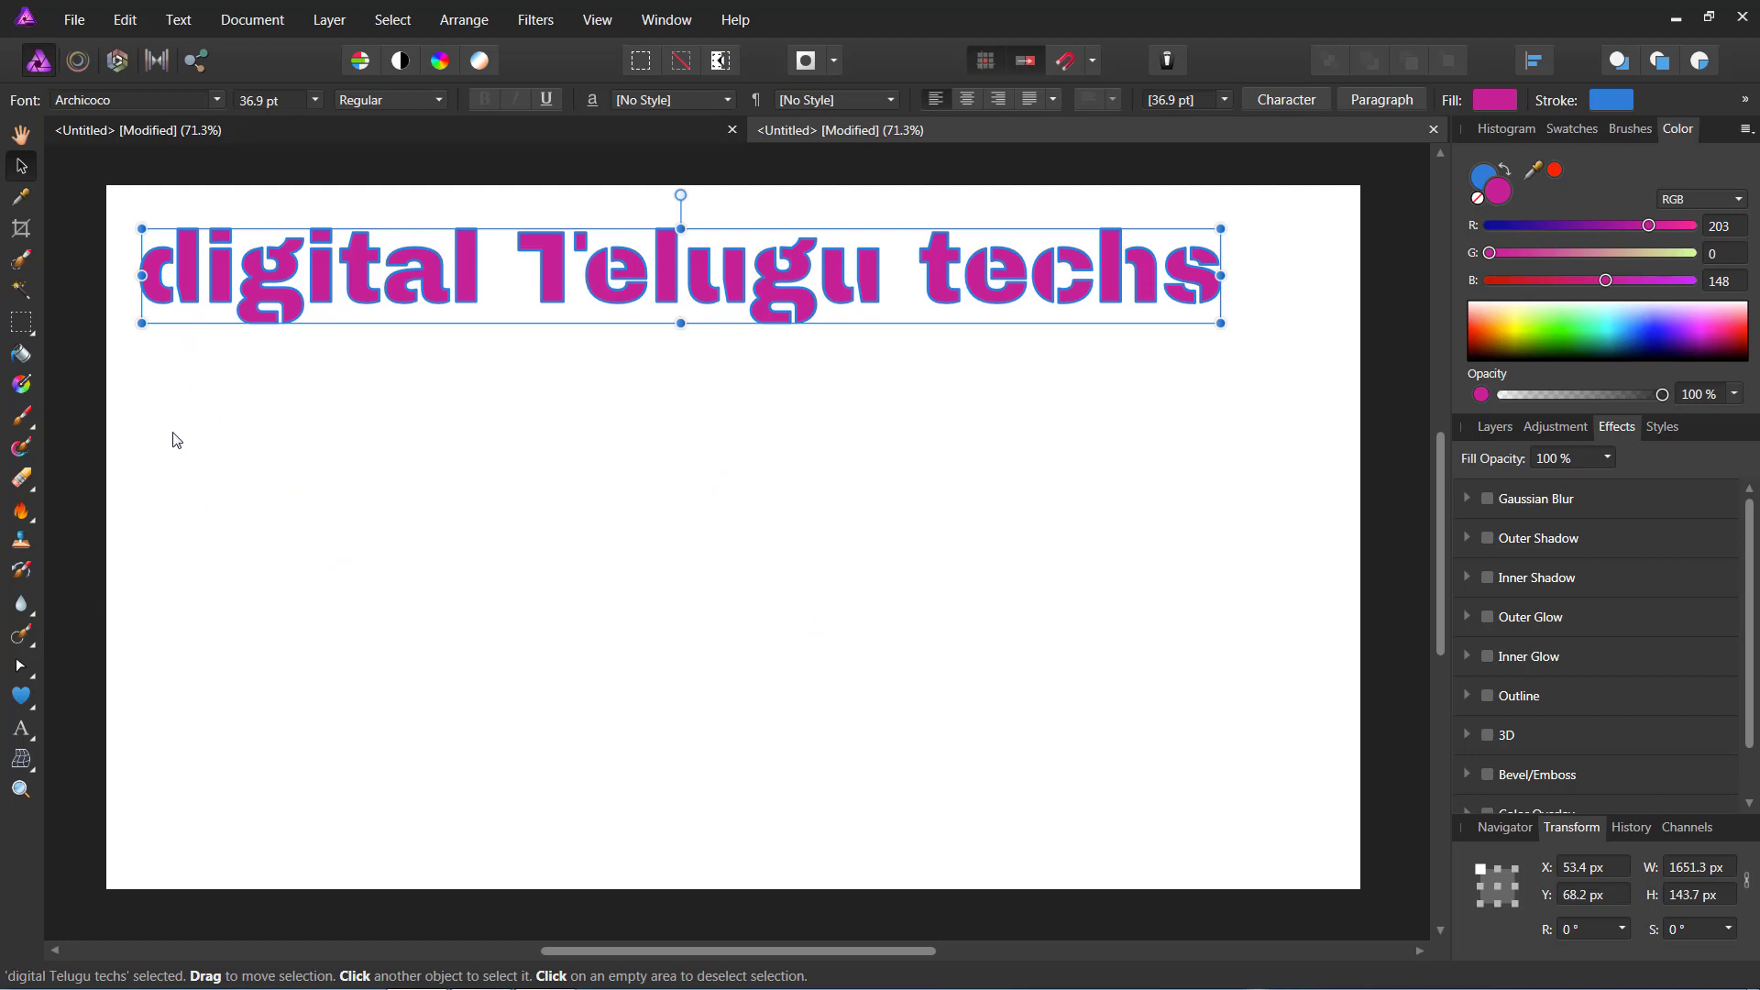
Draw a Frame Text box below the heading and place the text caret inside it
{"action": "left_click", "coordinate": [33, 738]}
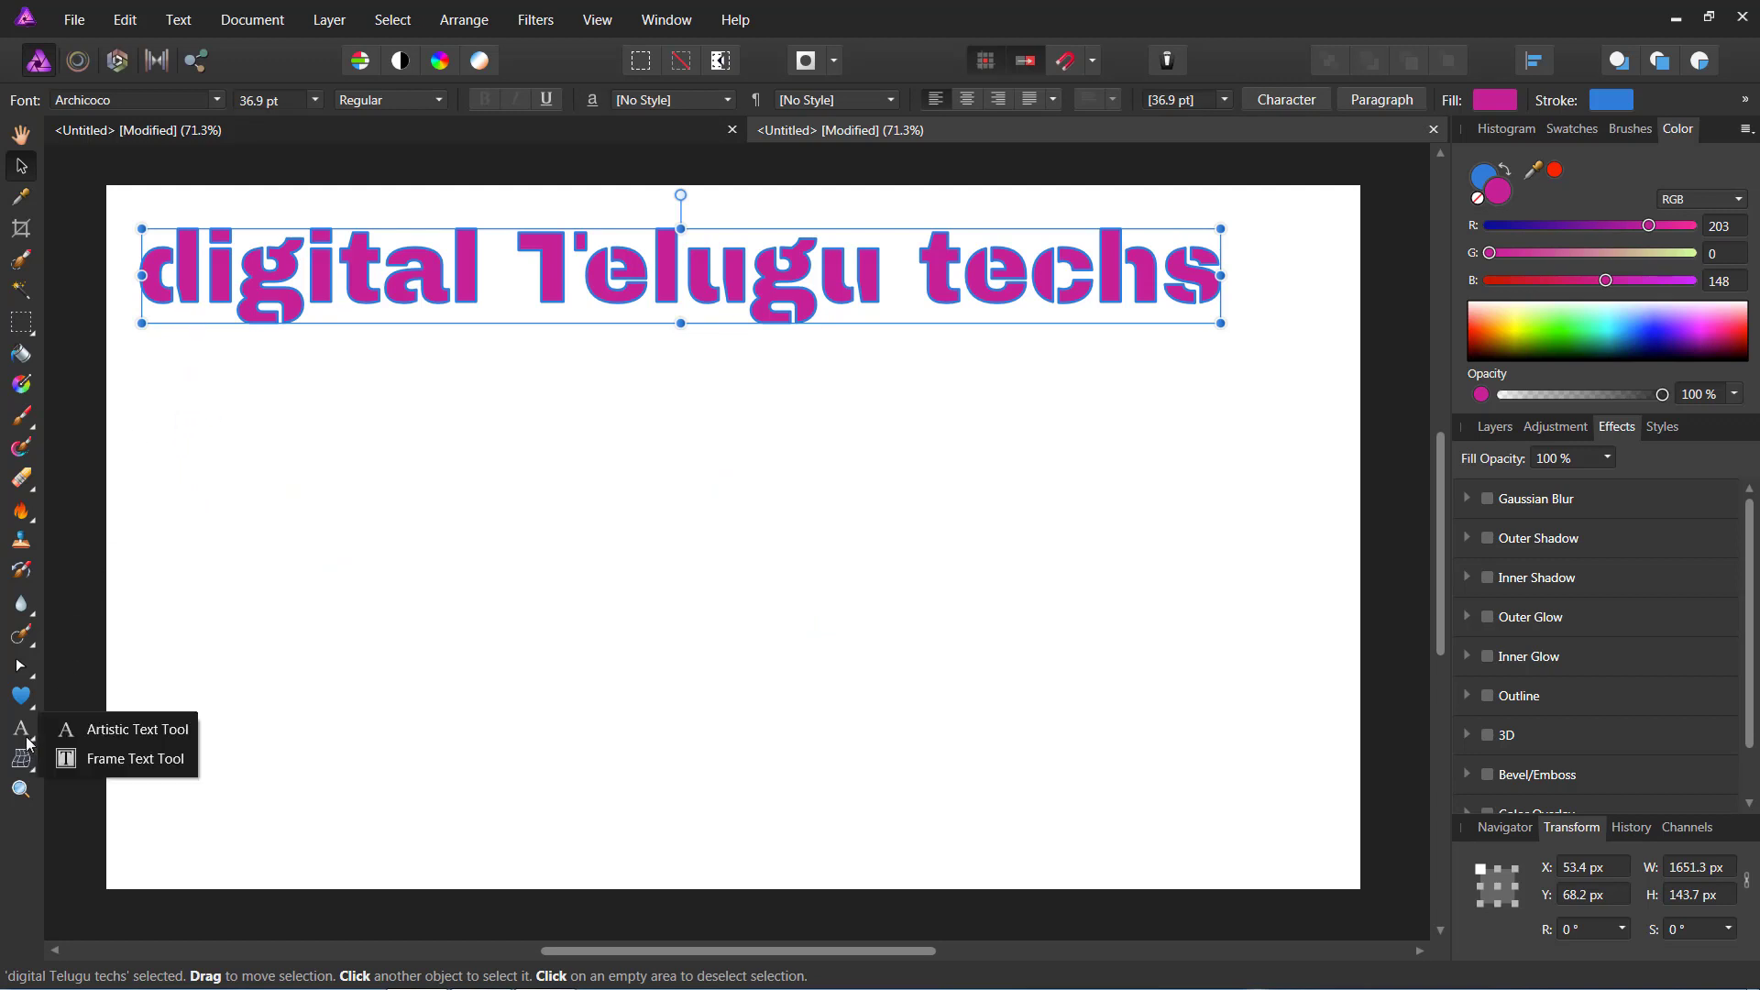
{"action": "left_click", "coordinate": [106, 760]}
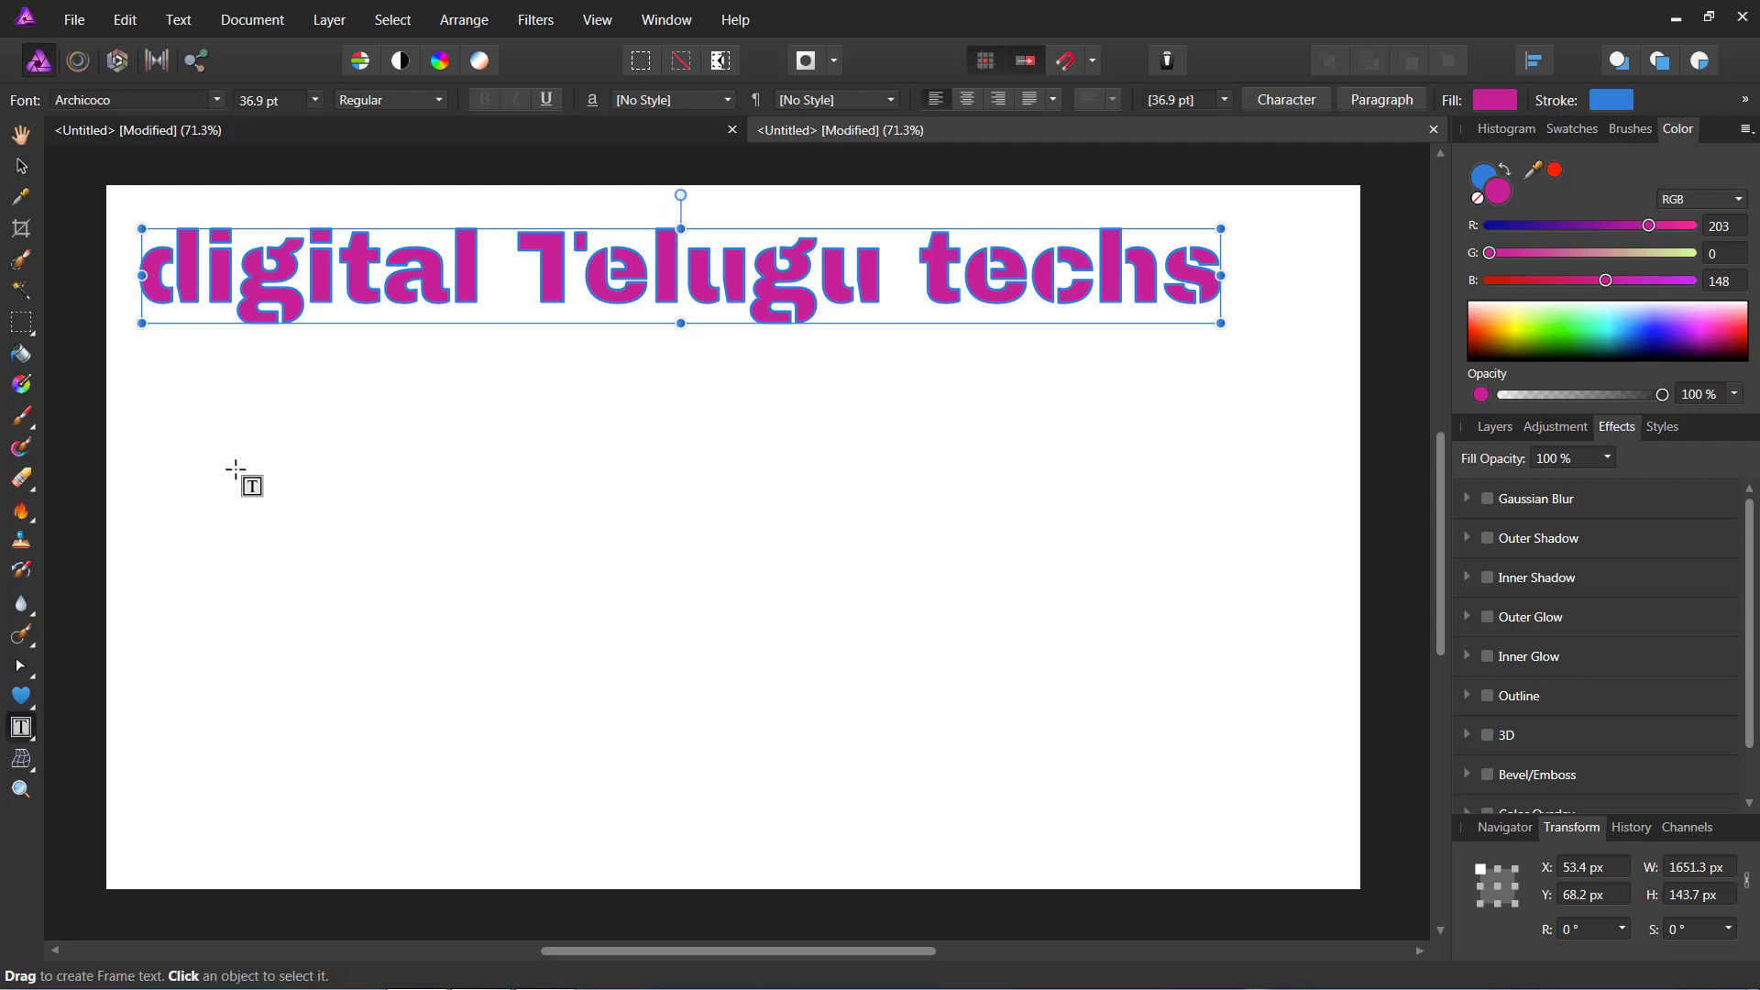
{"action": "left_click_drag", "start_coordinate": [175, 380], "coordinate": [848, 825]}
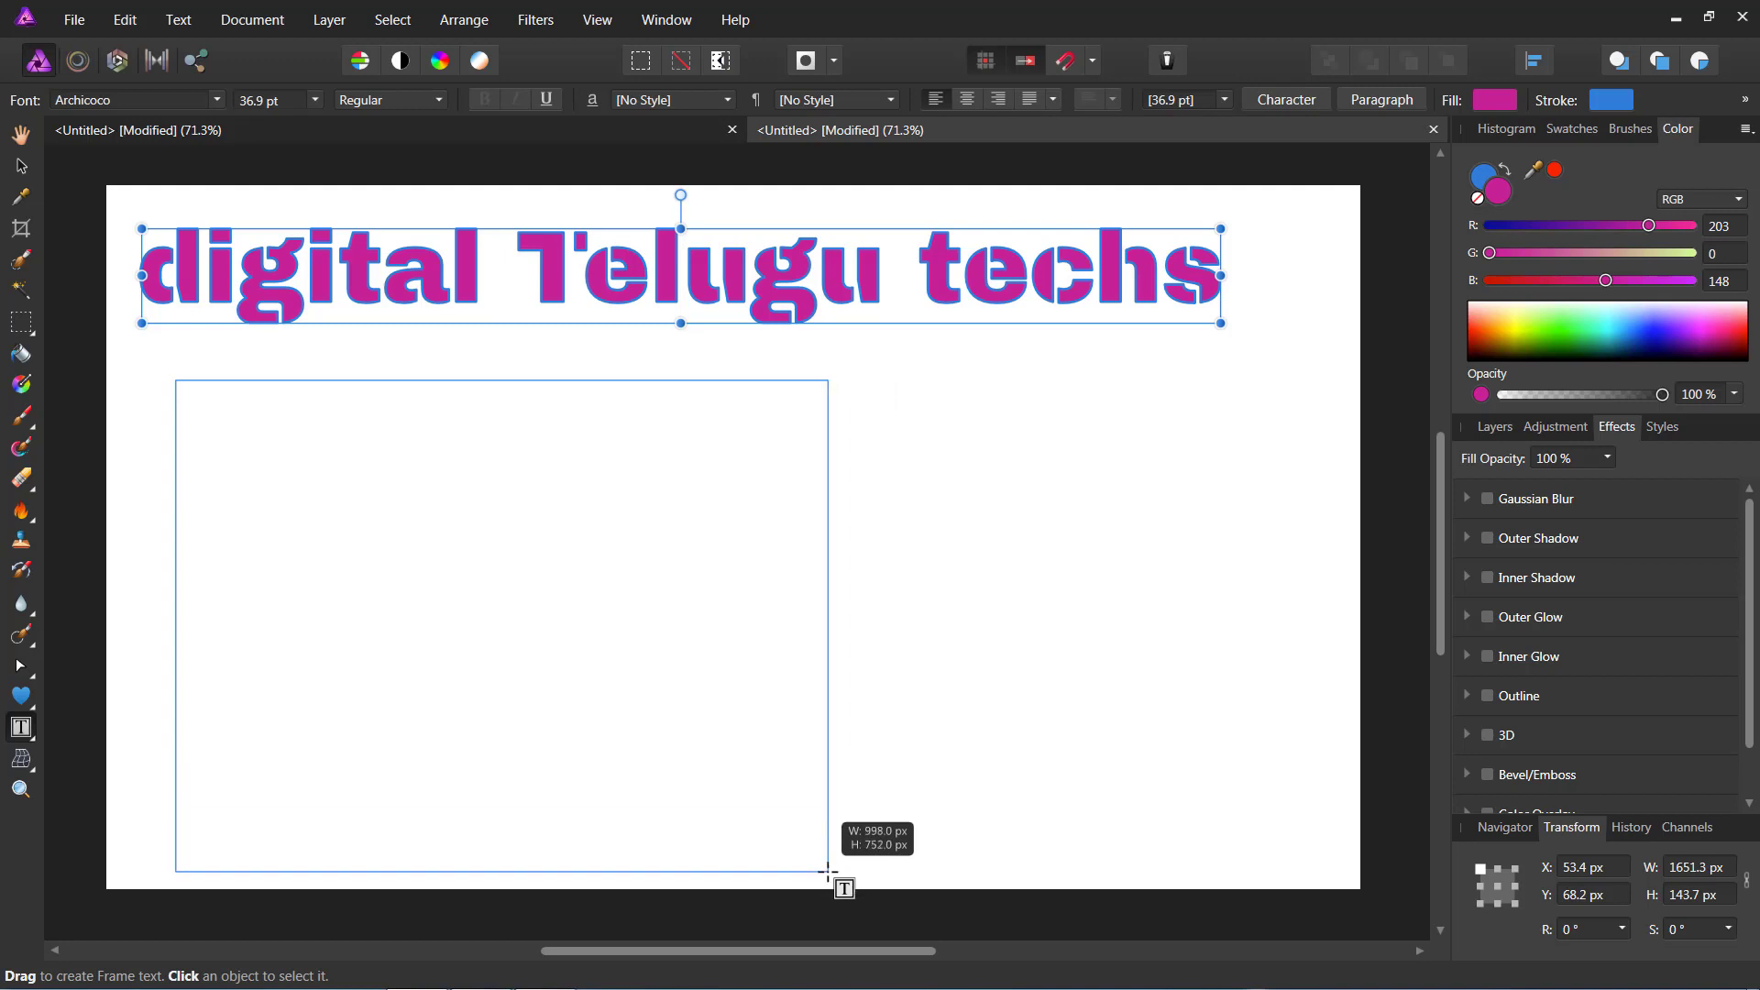
{"action": "left_click_drag", "start_coordinate": [848, 825], "coordinate": [831, 853]}
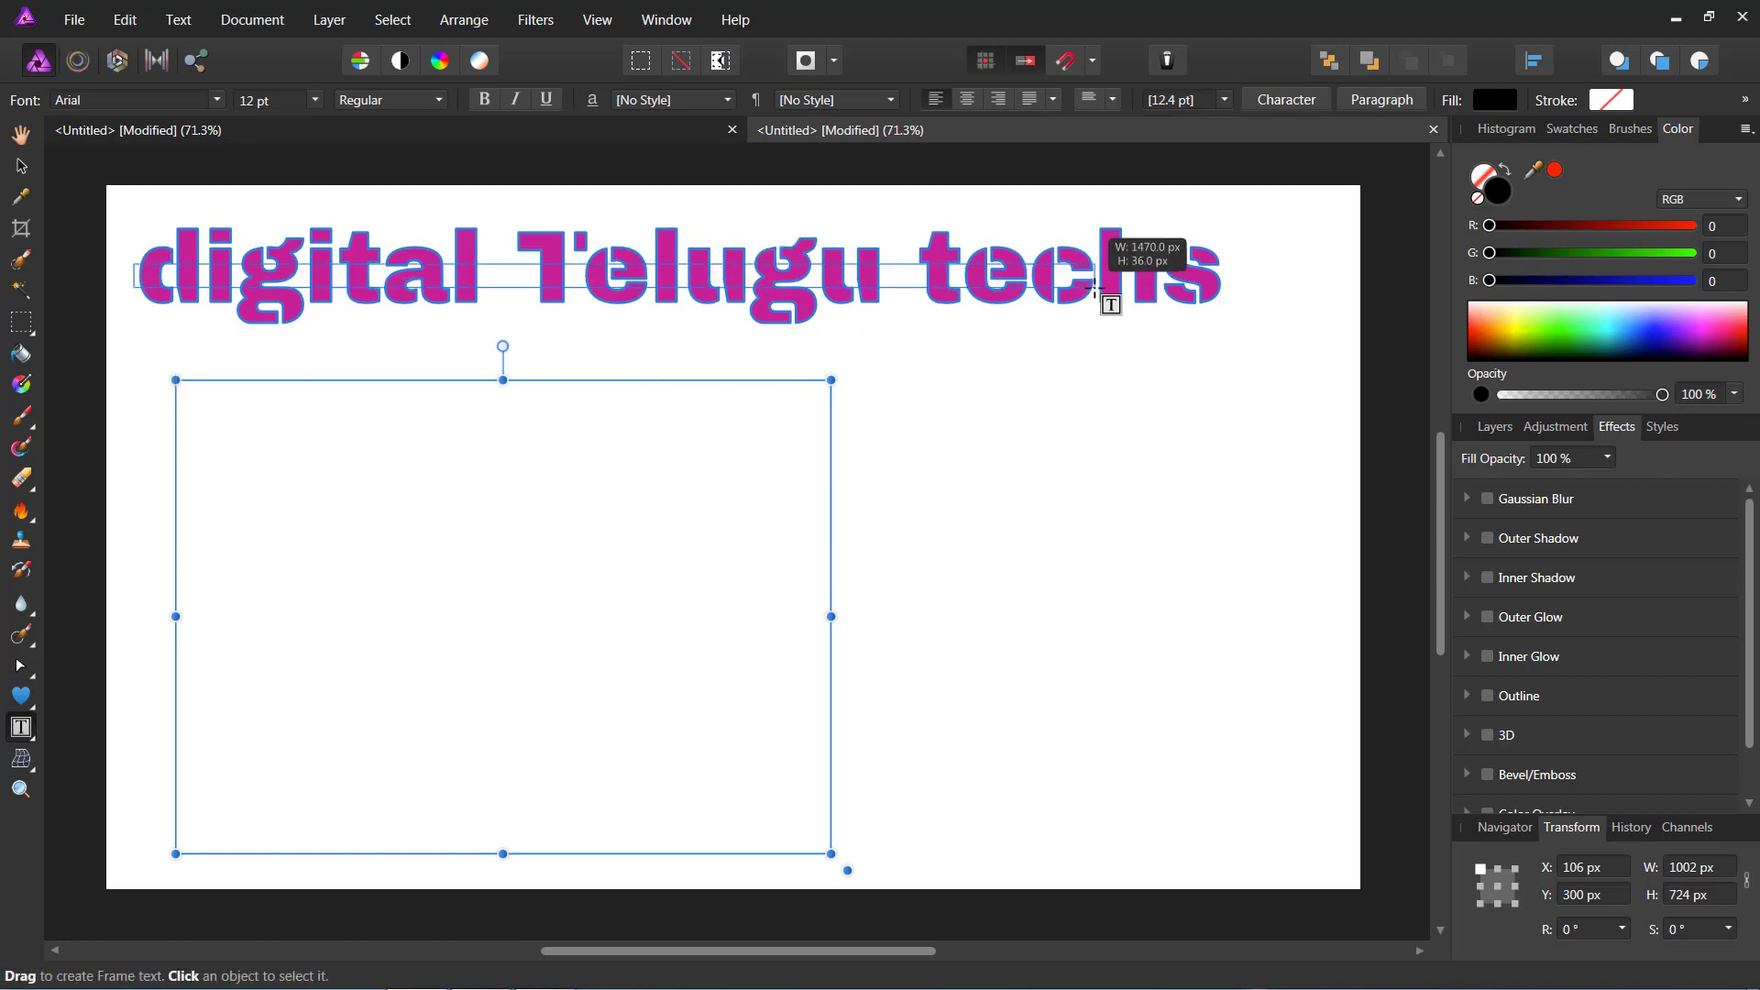
{"action": "left_click", "coordinate": [1108, 249]}
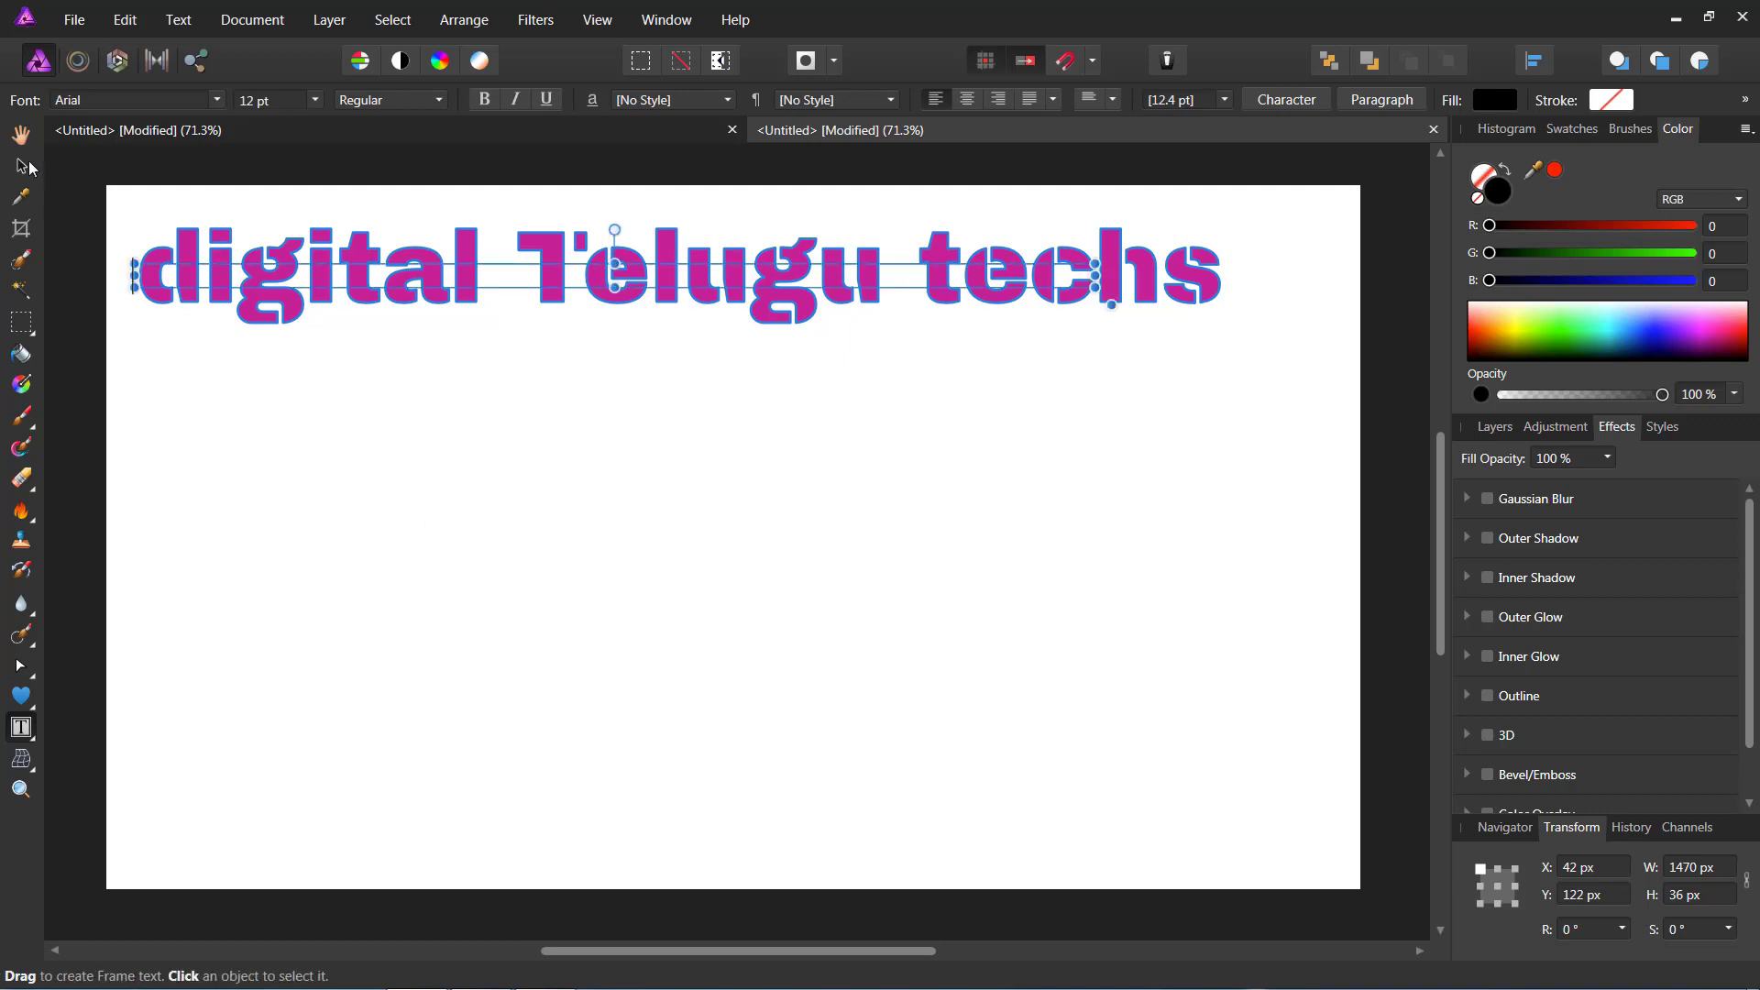
{"action": "key", "text": "Escape"}
{"action": "left_click", "coordinate": [610, 378]}
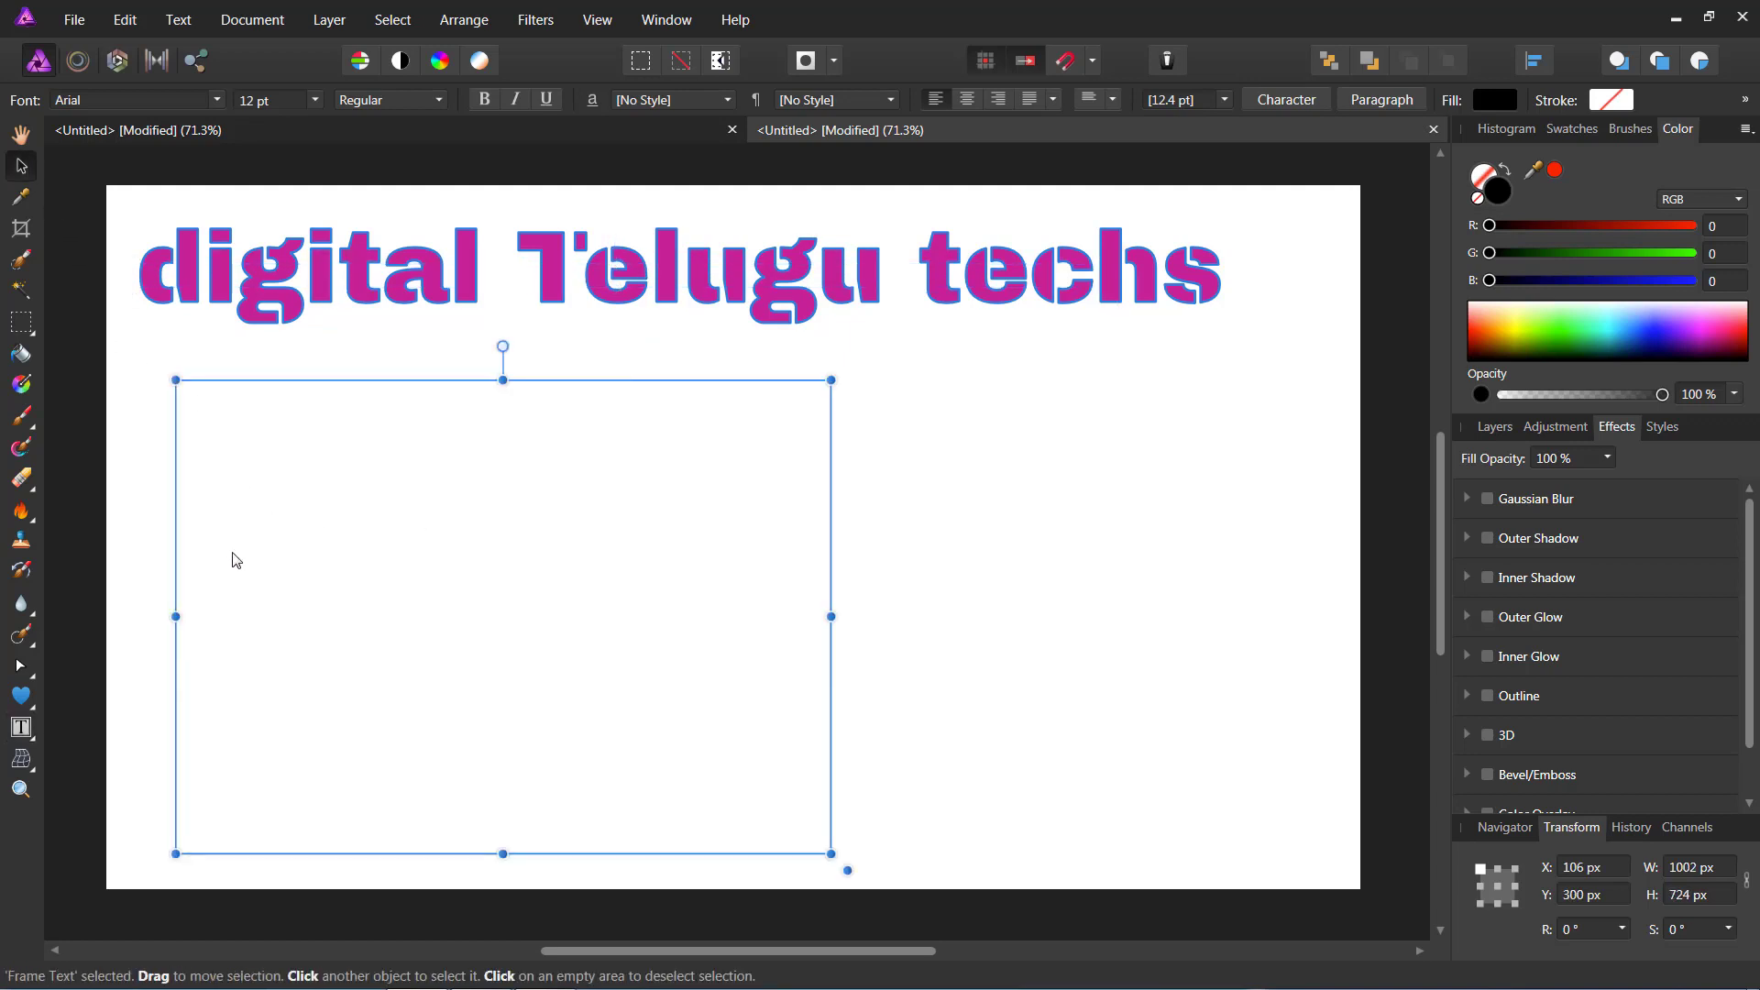
{"action": "left_click", "coordinate": [25, 728]}
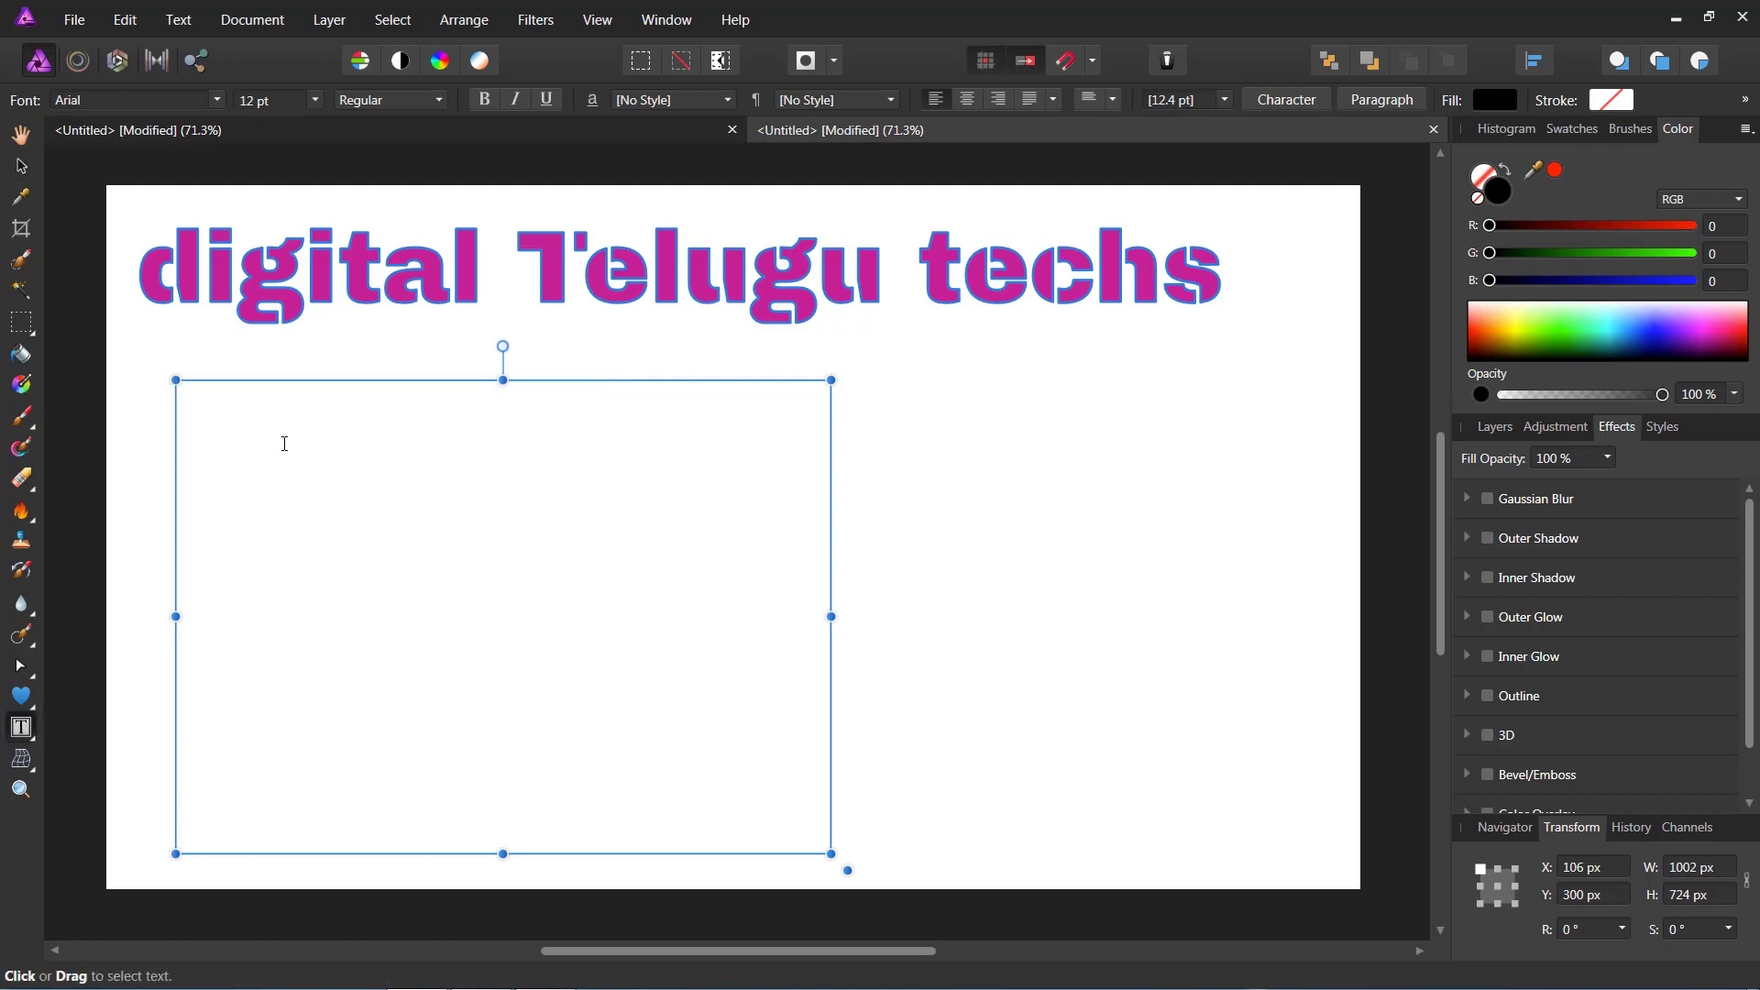
Type 'digital telugu techs' in the frame and paste it repeatedly until it overflows
{"action": "type", "text": "di"}
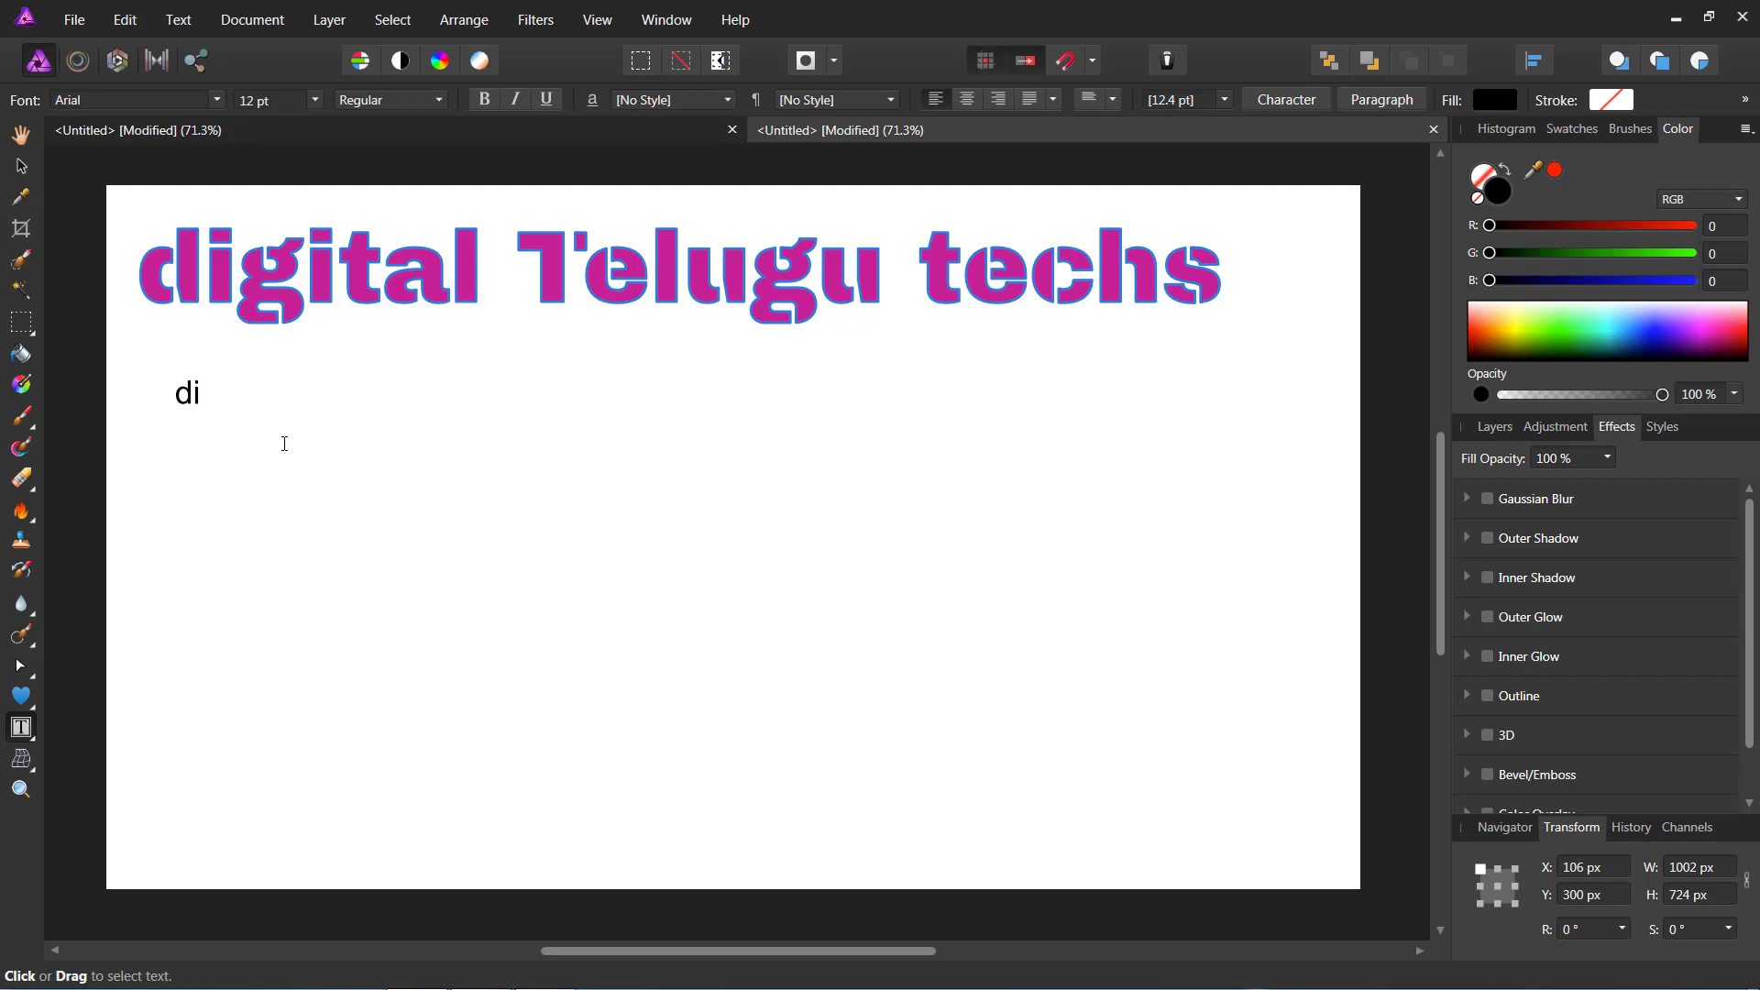
{"action": "type", "text": "gital t"}
{"action": "type", "text": "elugu tech"}
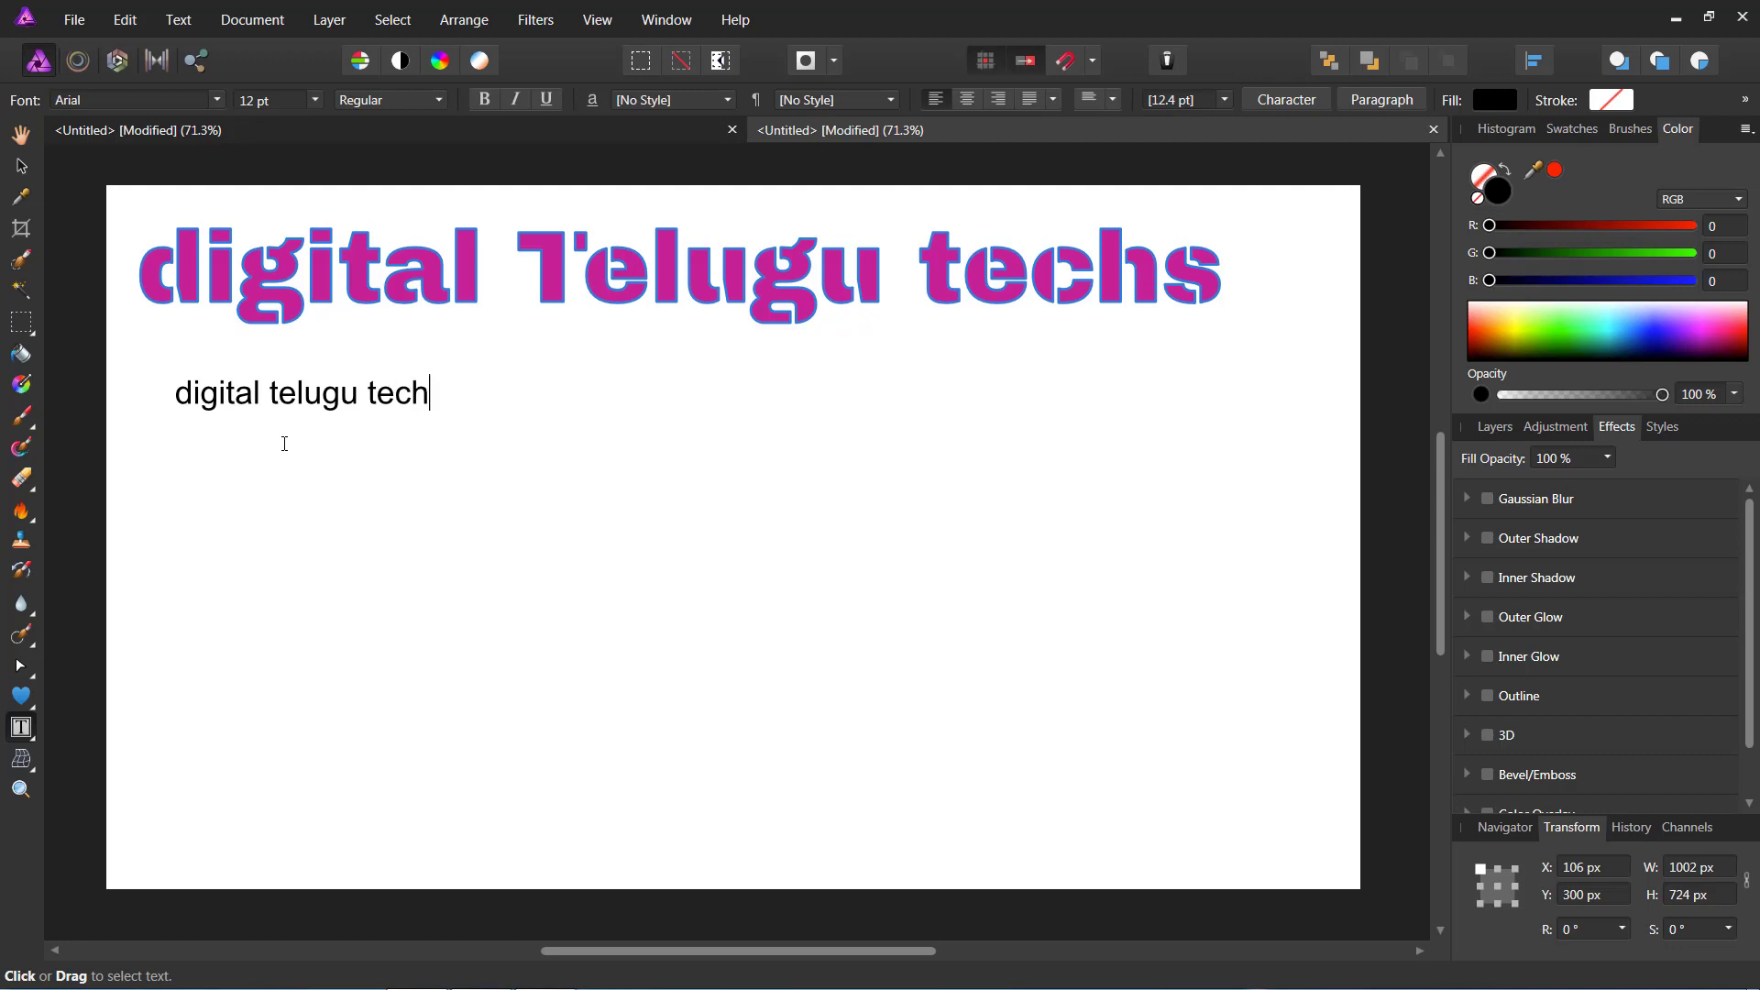
{"action": "type", "text": "s"}
{"action": "key", "text": "ctrl+a"}
{"action": "key", "text": "ctrl+c"}
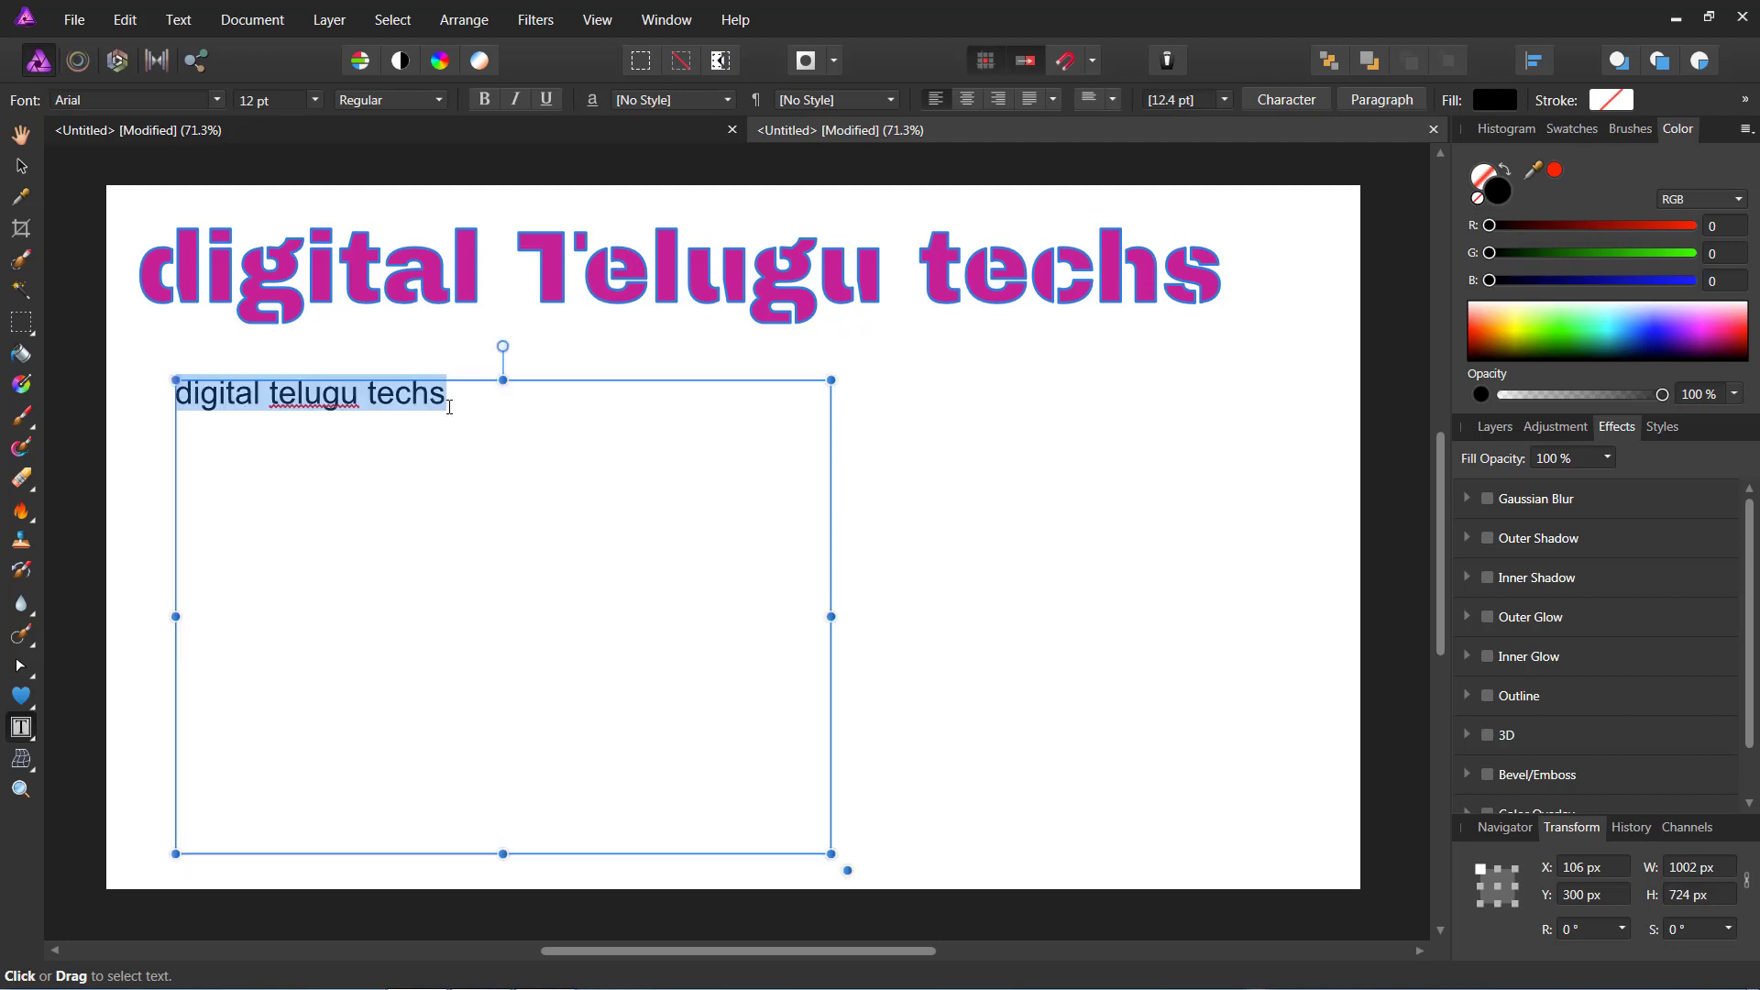
{"action": "left_click", "coordinate": [453, 400]}
{"action": "key", "text": "Escape"}
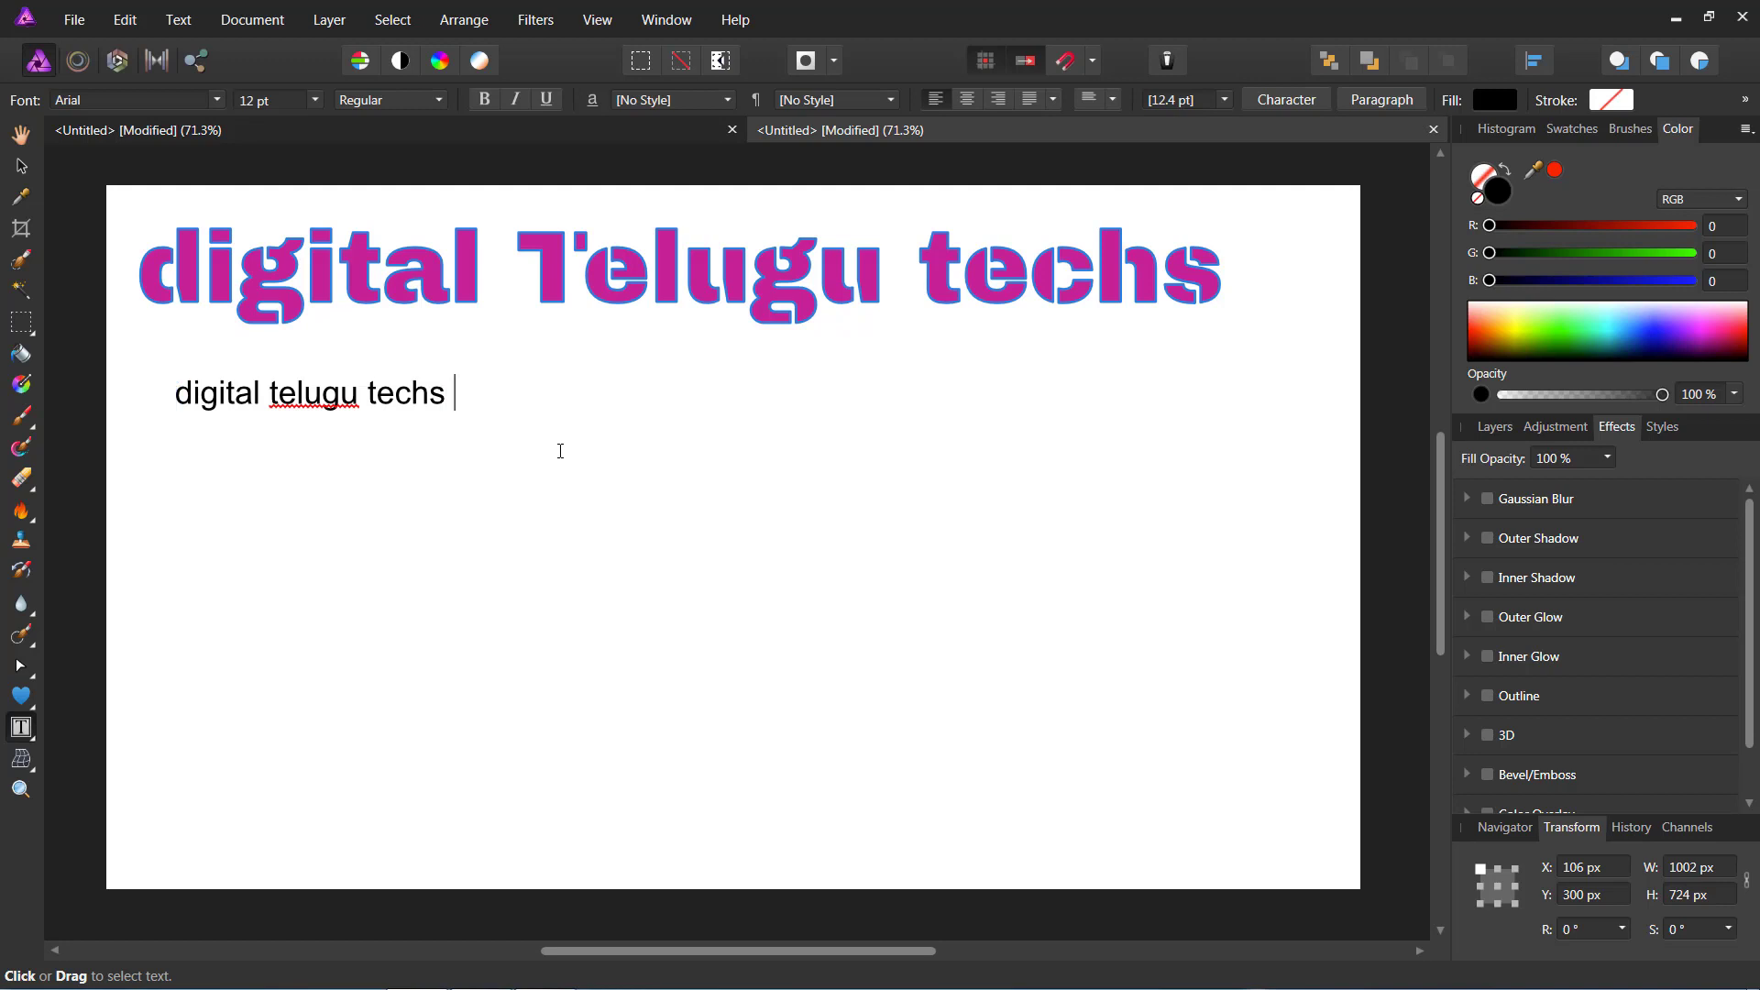
{"action": "key", "text": "ctrl+v"}
{"action": "key", "text": "ctrl+v"}
{"action": "key", "text": "ctrl+v"}
{"action": "key", "text": "ctrl+v"}
{"action": "key", "text": "ctrl+v"}
{"action": "key", "text": "ctrl+v"}
{"action": "key", "text": "ctrl+v"}
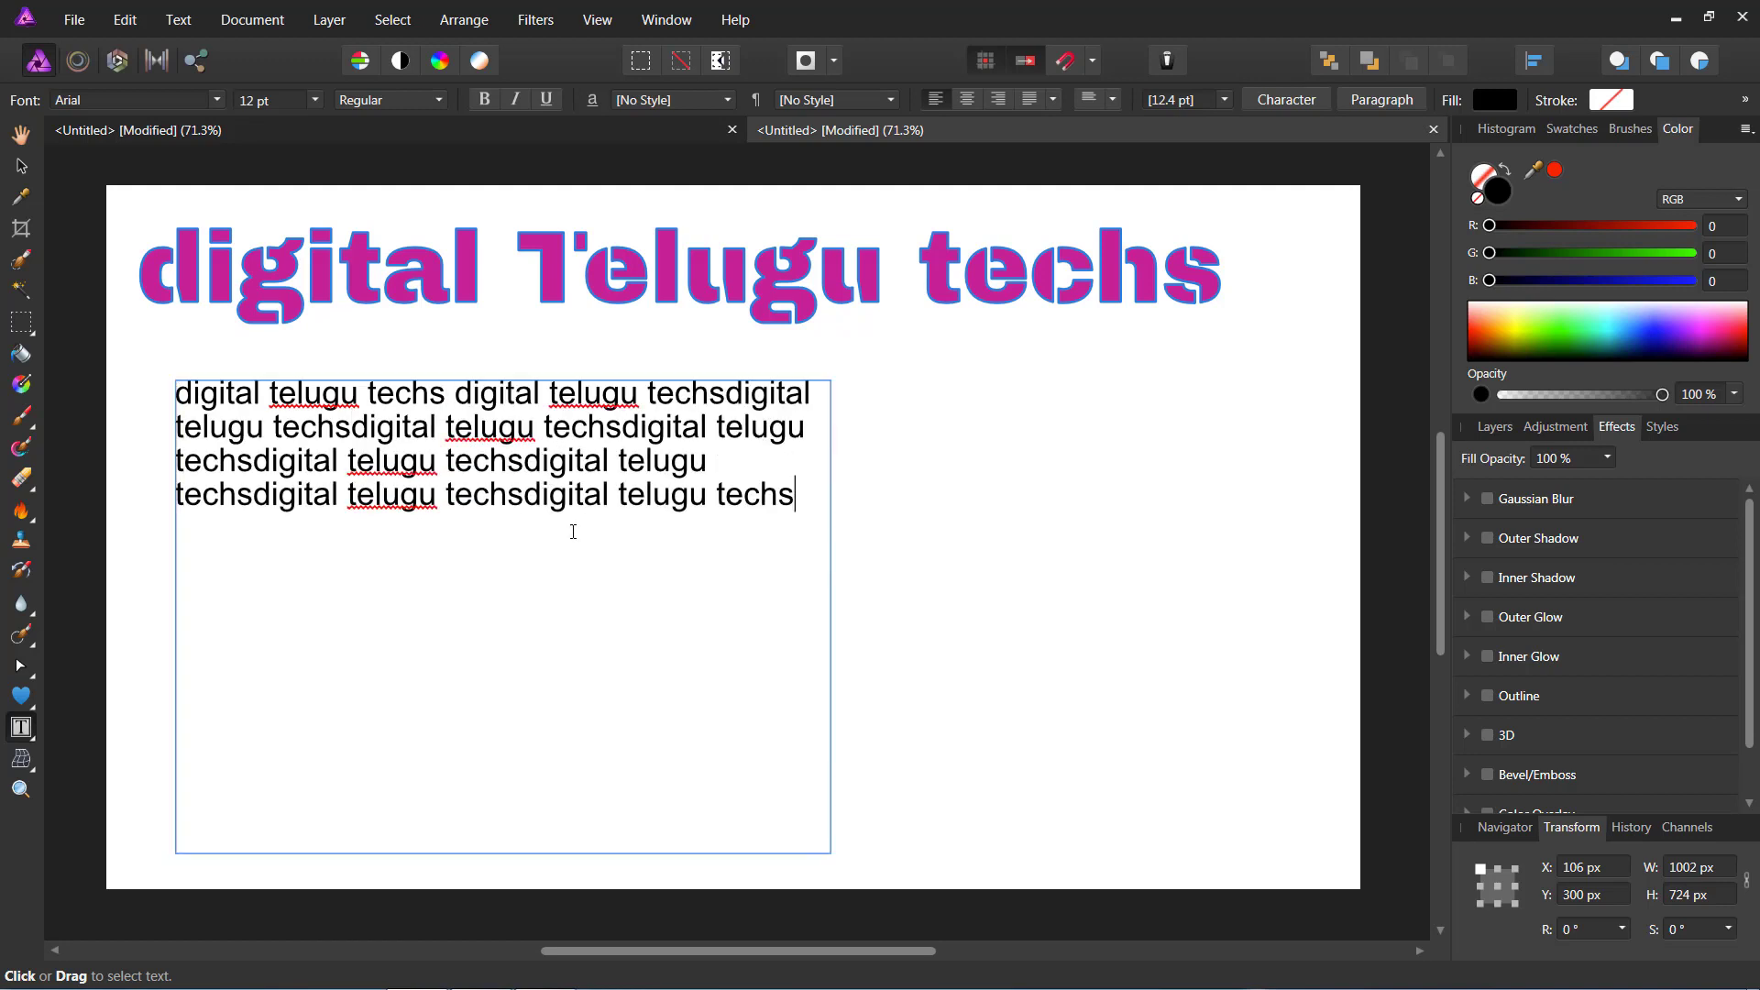
{"action": "key", "text": "ctrl+v"}
{"action": "key", "text": "ctrl+v"}
{"action": "key", "text": "ctrl+v"}
{"action": "key", "text": "ctrl+v"}
{"action": "key", "text": "ctrl+v"}
{"action": "key", "text": "ctrl+v"}
{"action": "key", "text": "ctrl+v"}
{"action": "key", "text": "ctrl+v"}
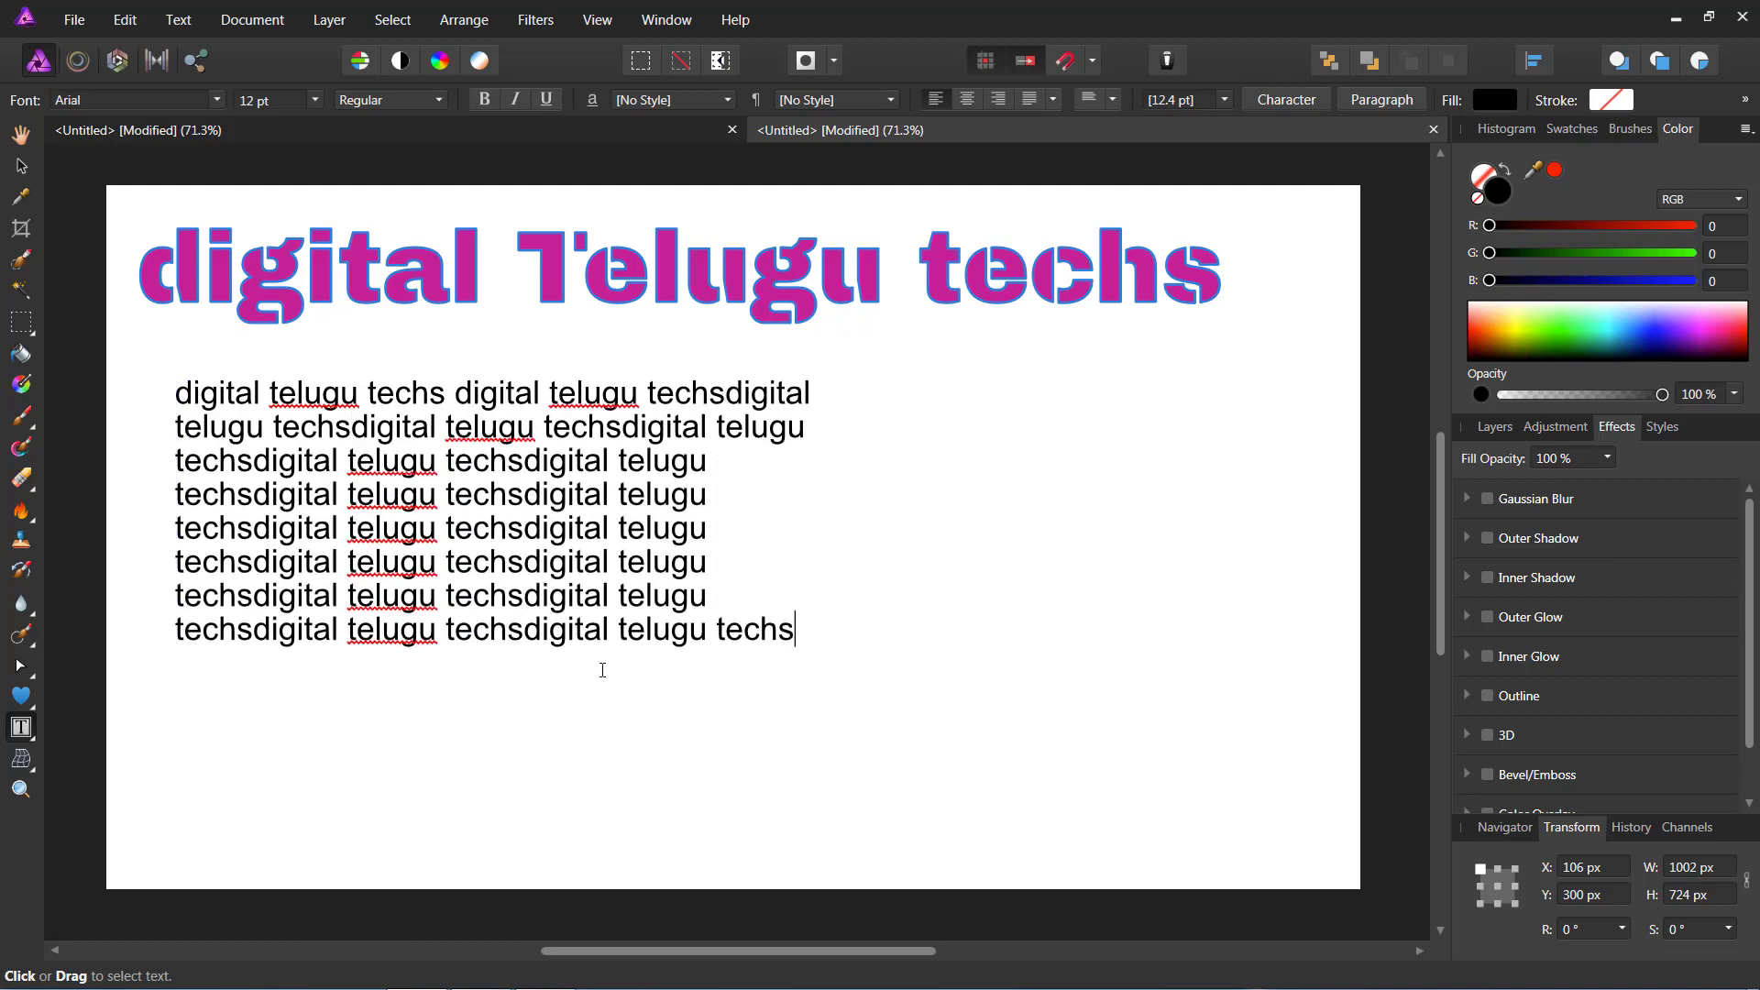
{"action": "key", "text": "ctrl+v"}
{"action": "key", "text": "ctrl+v"}
{"action": "key", "text": "ctrl+v"}
{"action": "key", "text": "ctrl+v"}
{"action": "key", "text": "ctrl+v"}
{"action": "key", "text": "ctrl+v"}
{"action": "key", "text": "ctrl+v"}
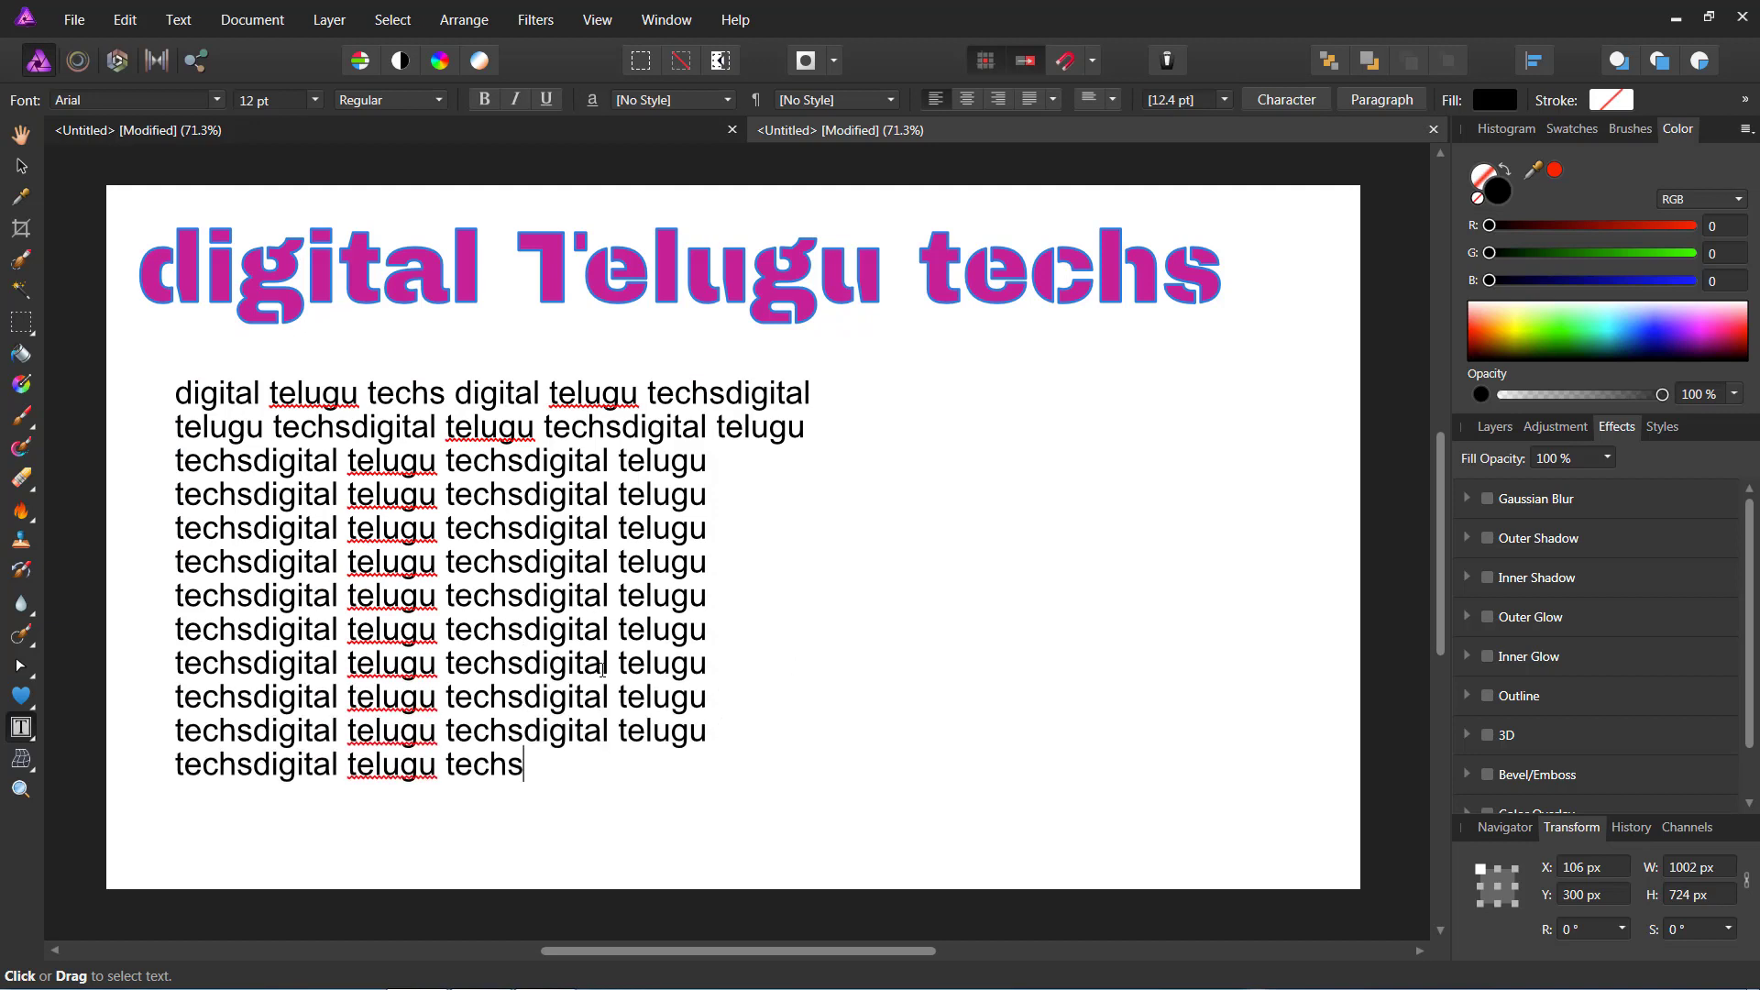
{"action": "key", "text": "ctrl+v"}
{"action": "key", "text": "ctrl+v"}
{"action": "key", "text": "ctrl+v"}
{"action": "key", "text": "ctrl+v"}
{"action": "key", "text": "ctrl+v"}
{"action": "key", "text": "ctrl+v"}
{"action": "key", "text": "ctrl+v"}
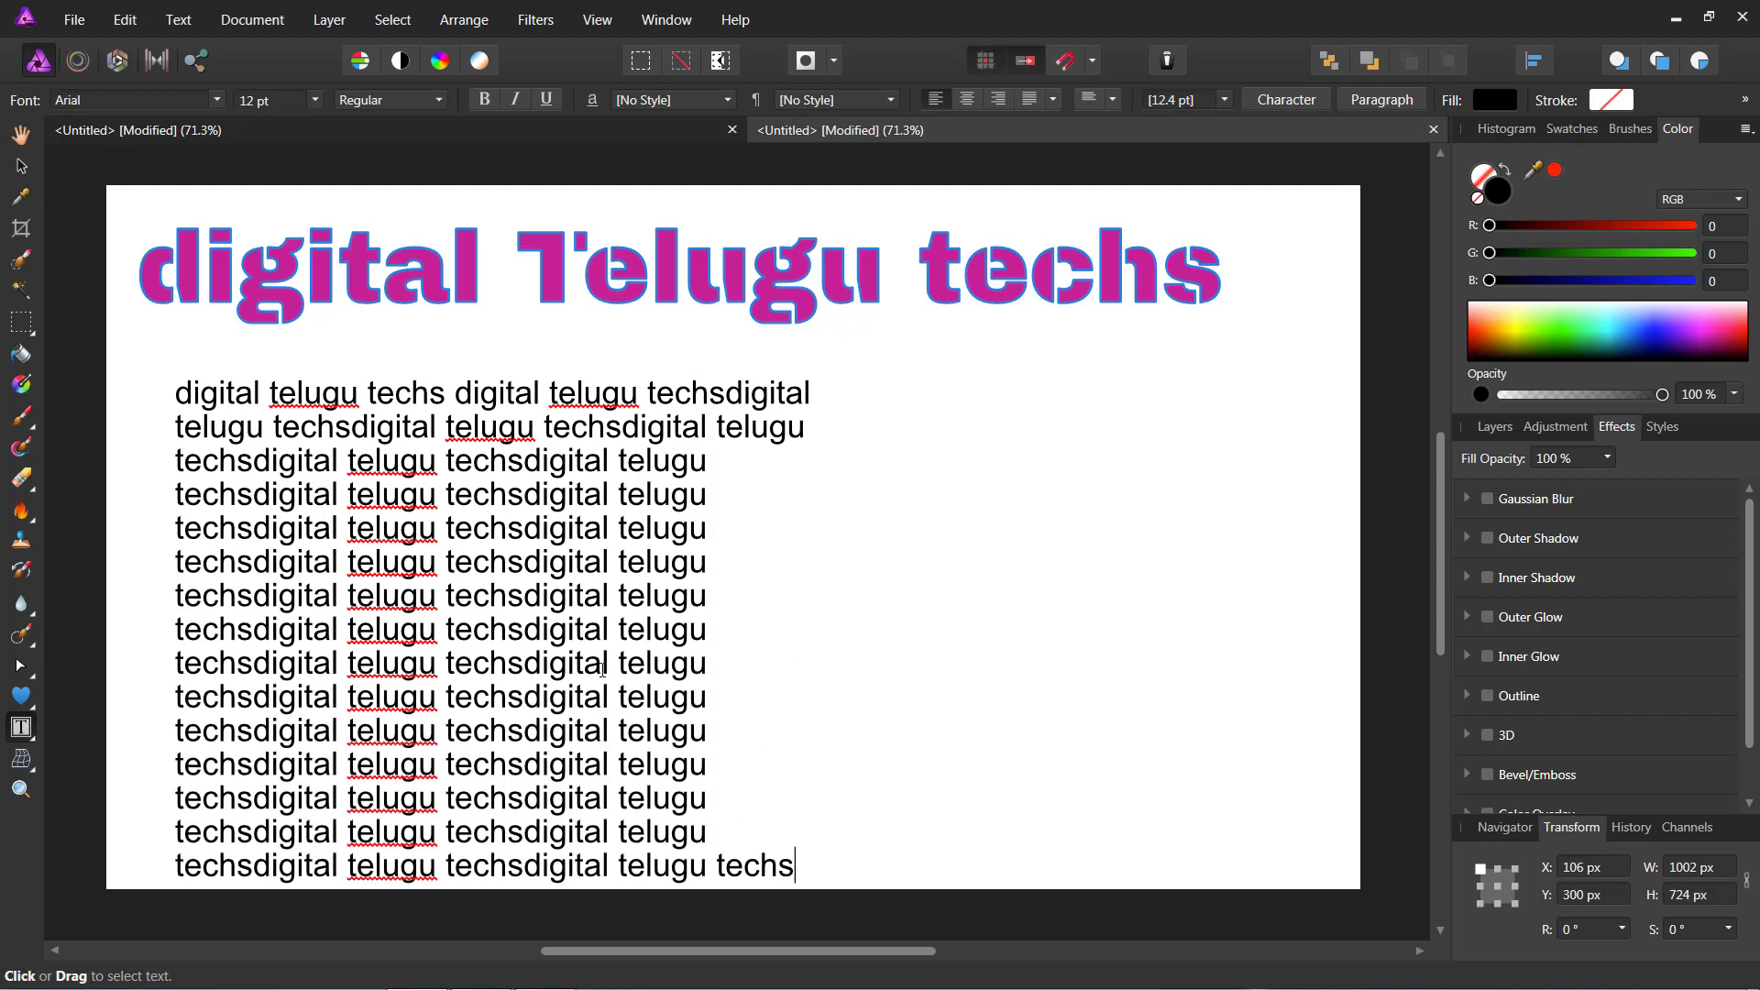
{"action": "key", "text": "Escape"}
Lengthen the frame to fit the paragraph, separate 'techs digital', and move it up-left
{"action": "scroll", "coordinate": [682, 546], "scroll_direction": "down", "scroll_amount": 1}
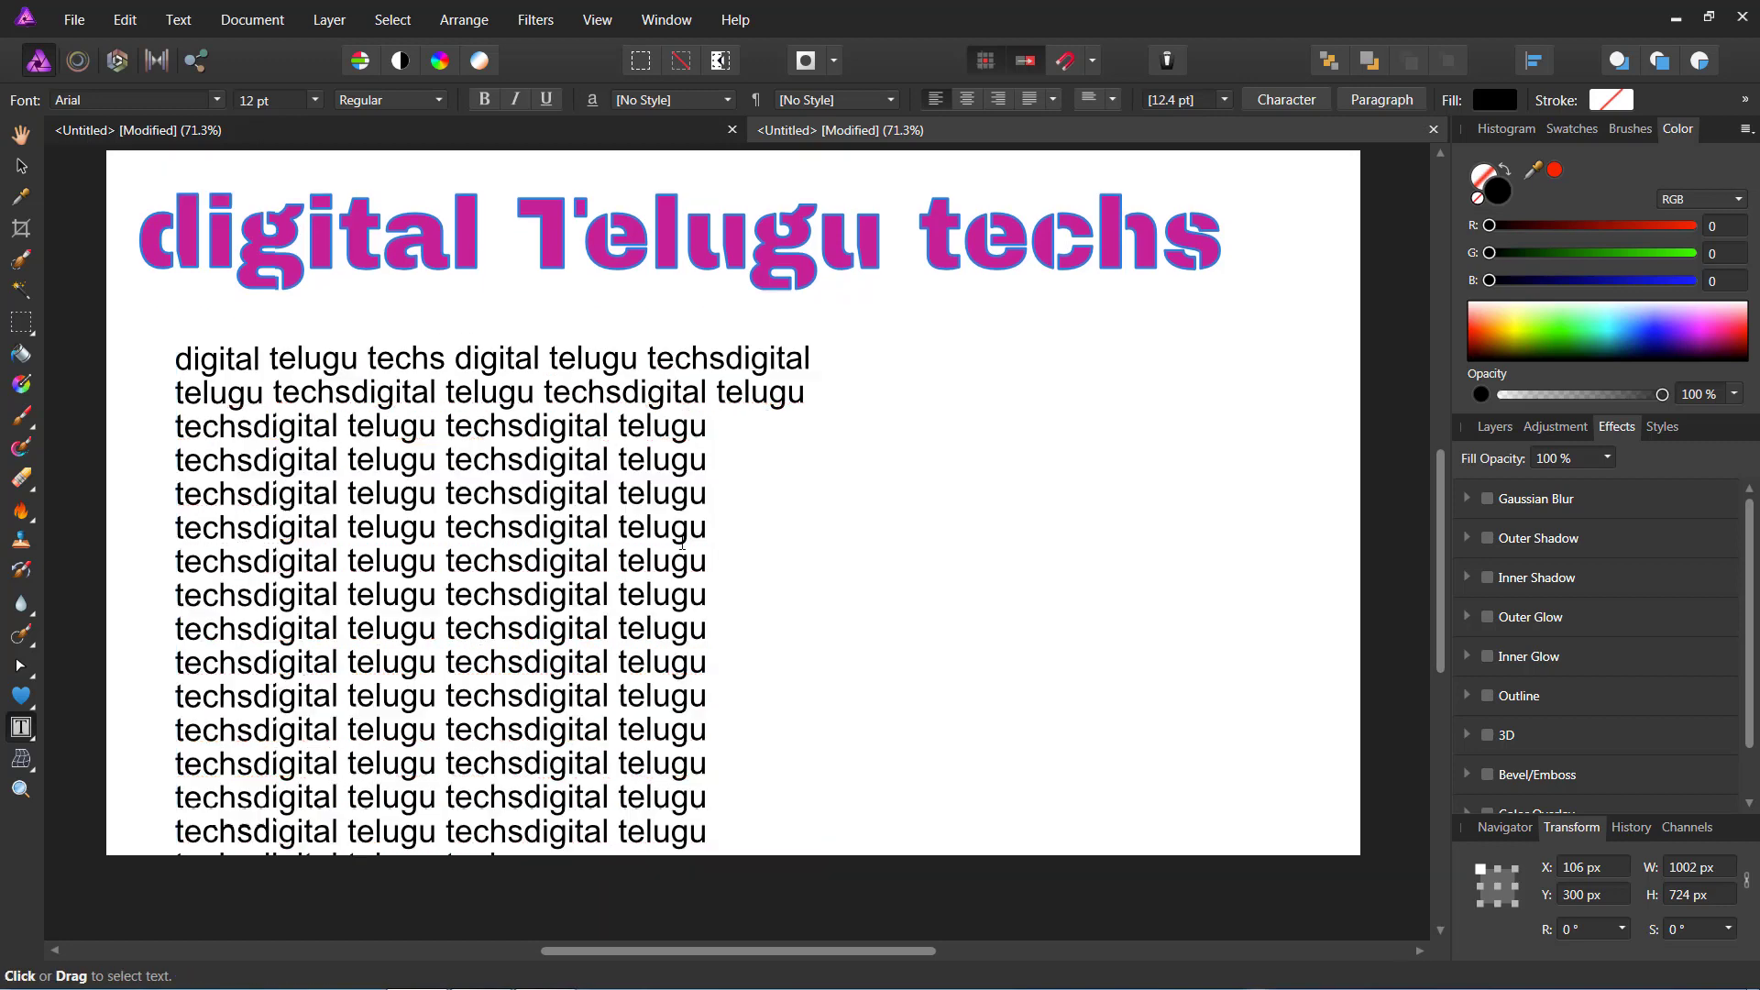
{"action": "scroll", "coordinate": [683, 545], "scroll_direction": "down", "scroll_amount": 3}
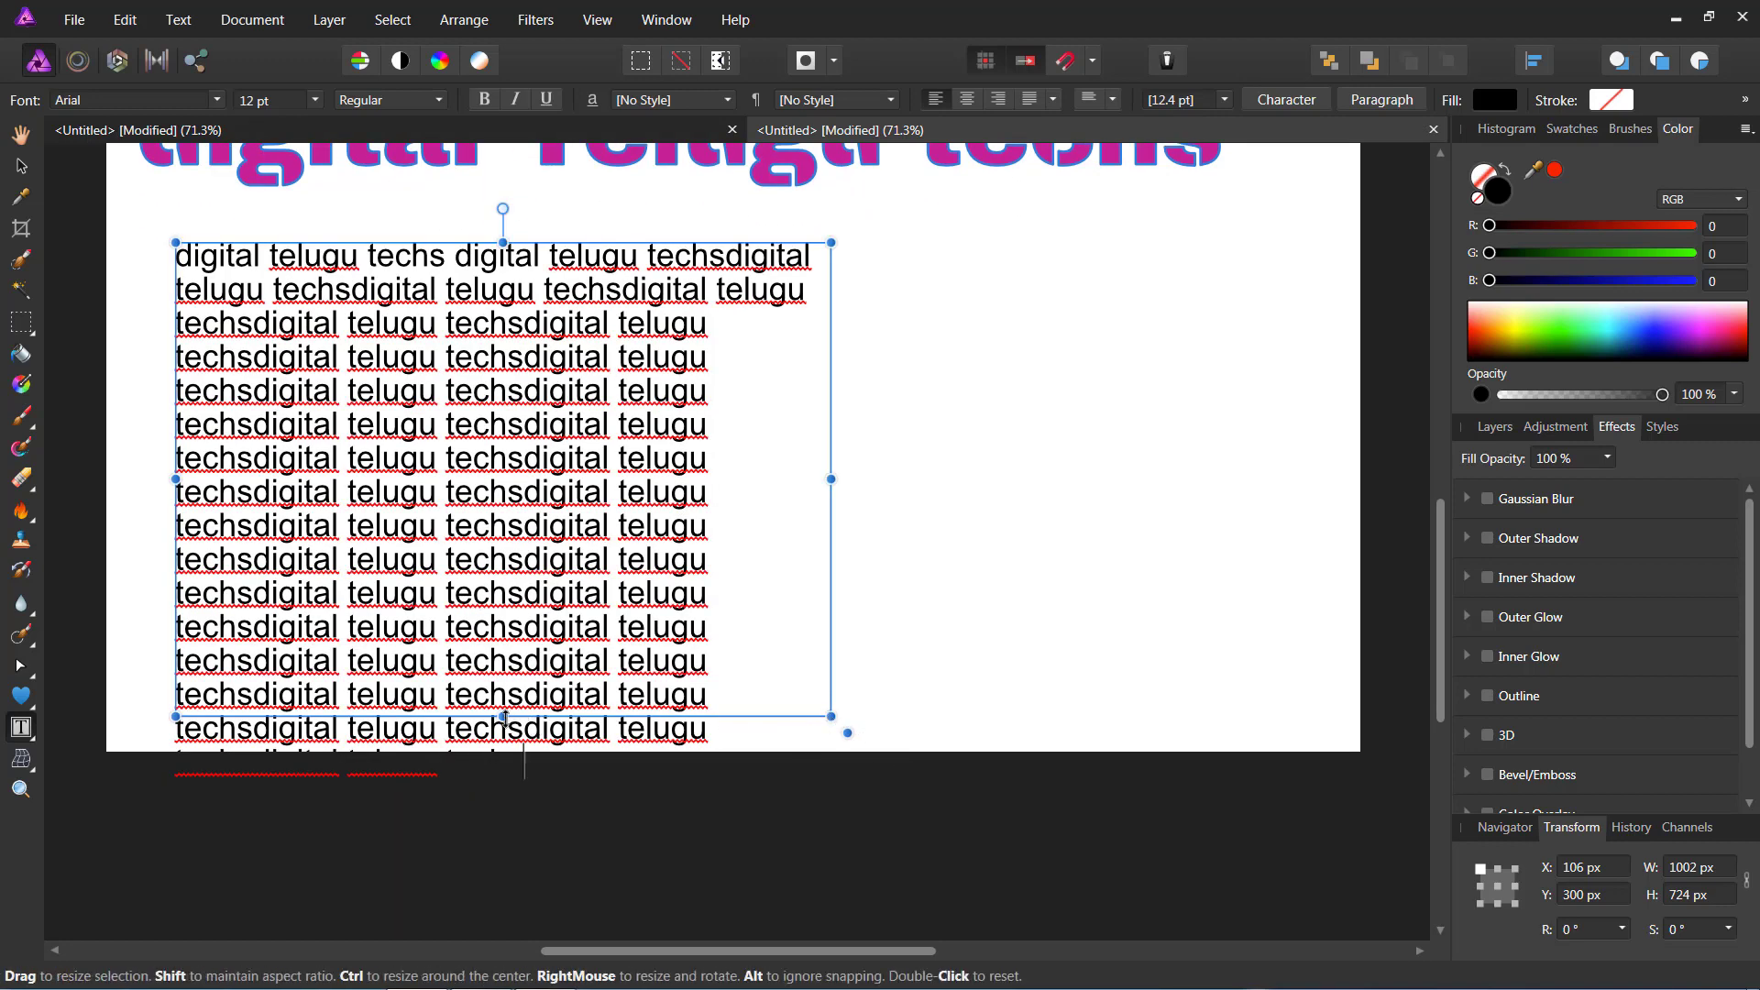
{"action": "left_click_drag", "start_coordinate": [503, 717], "coordinate": [503, 770]}
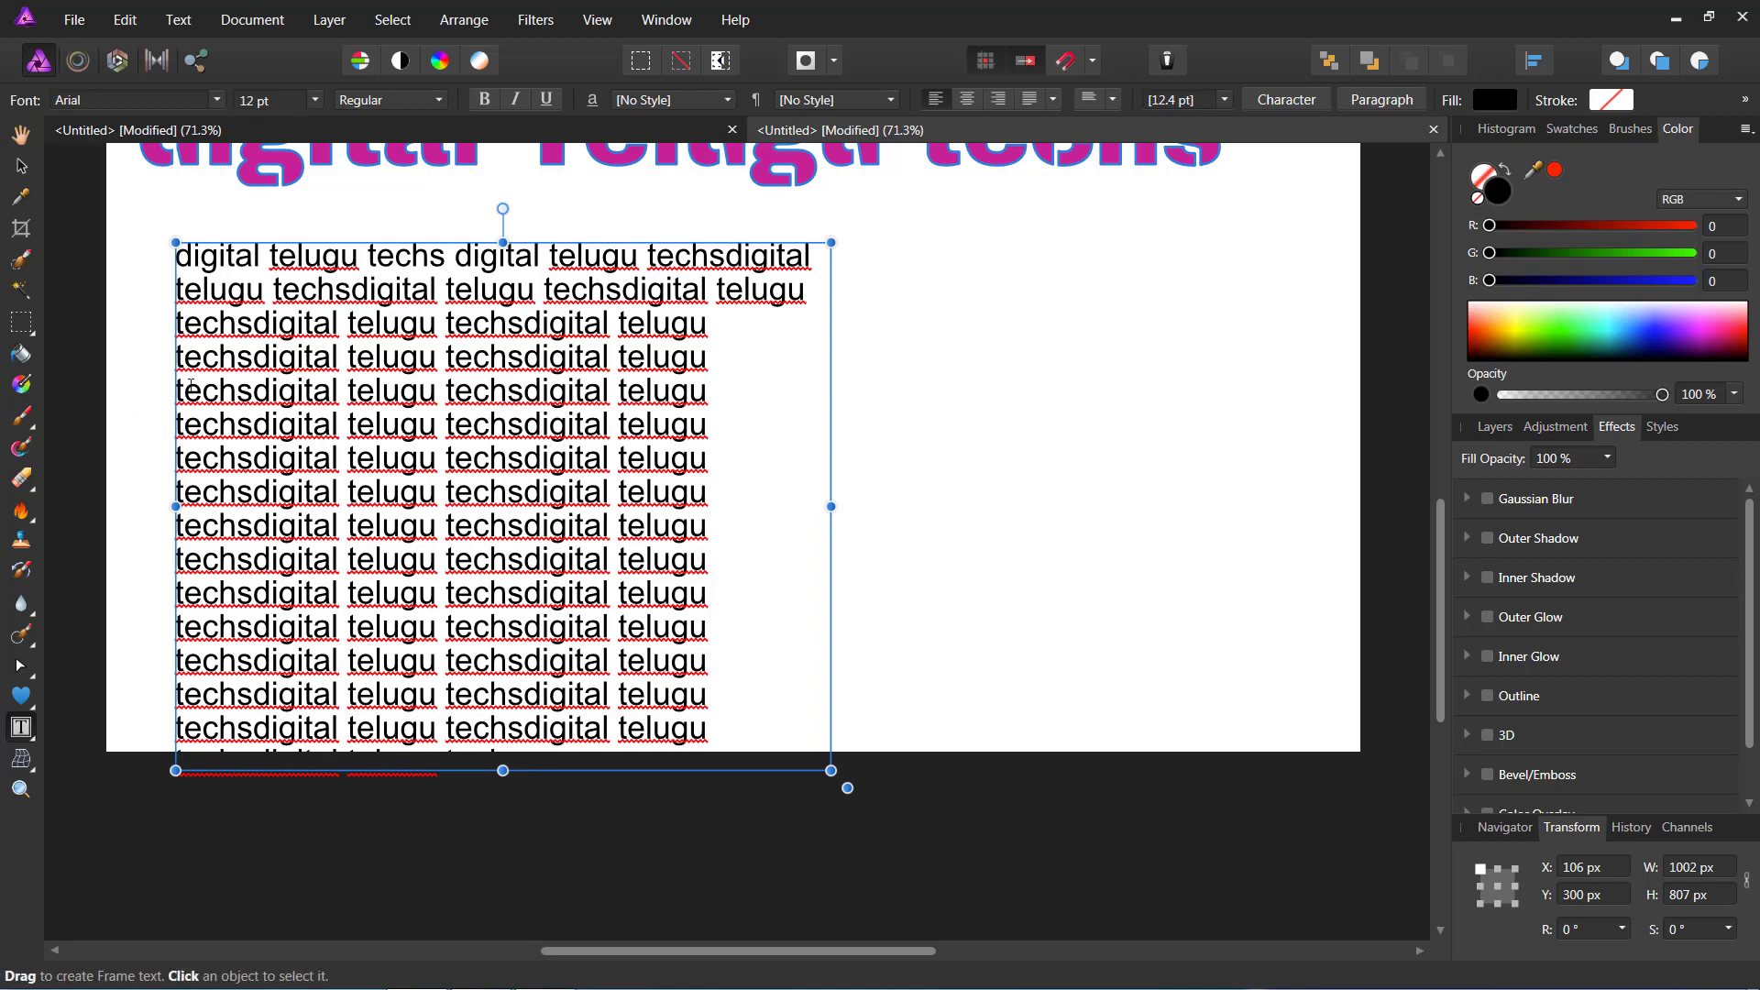
{"action": "left_click", "coordinate": [253, 357]}
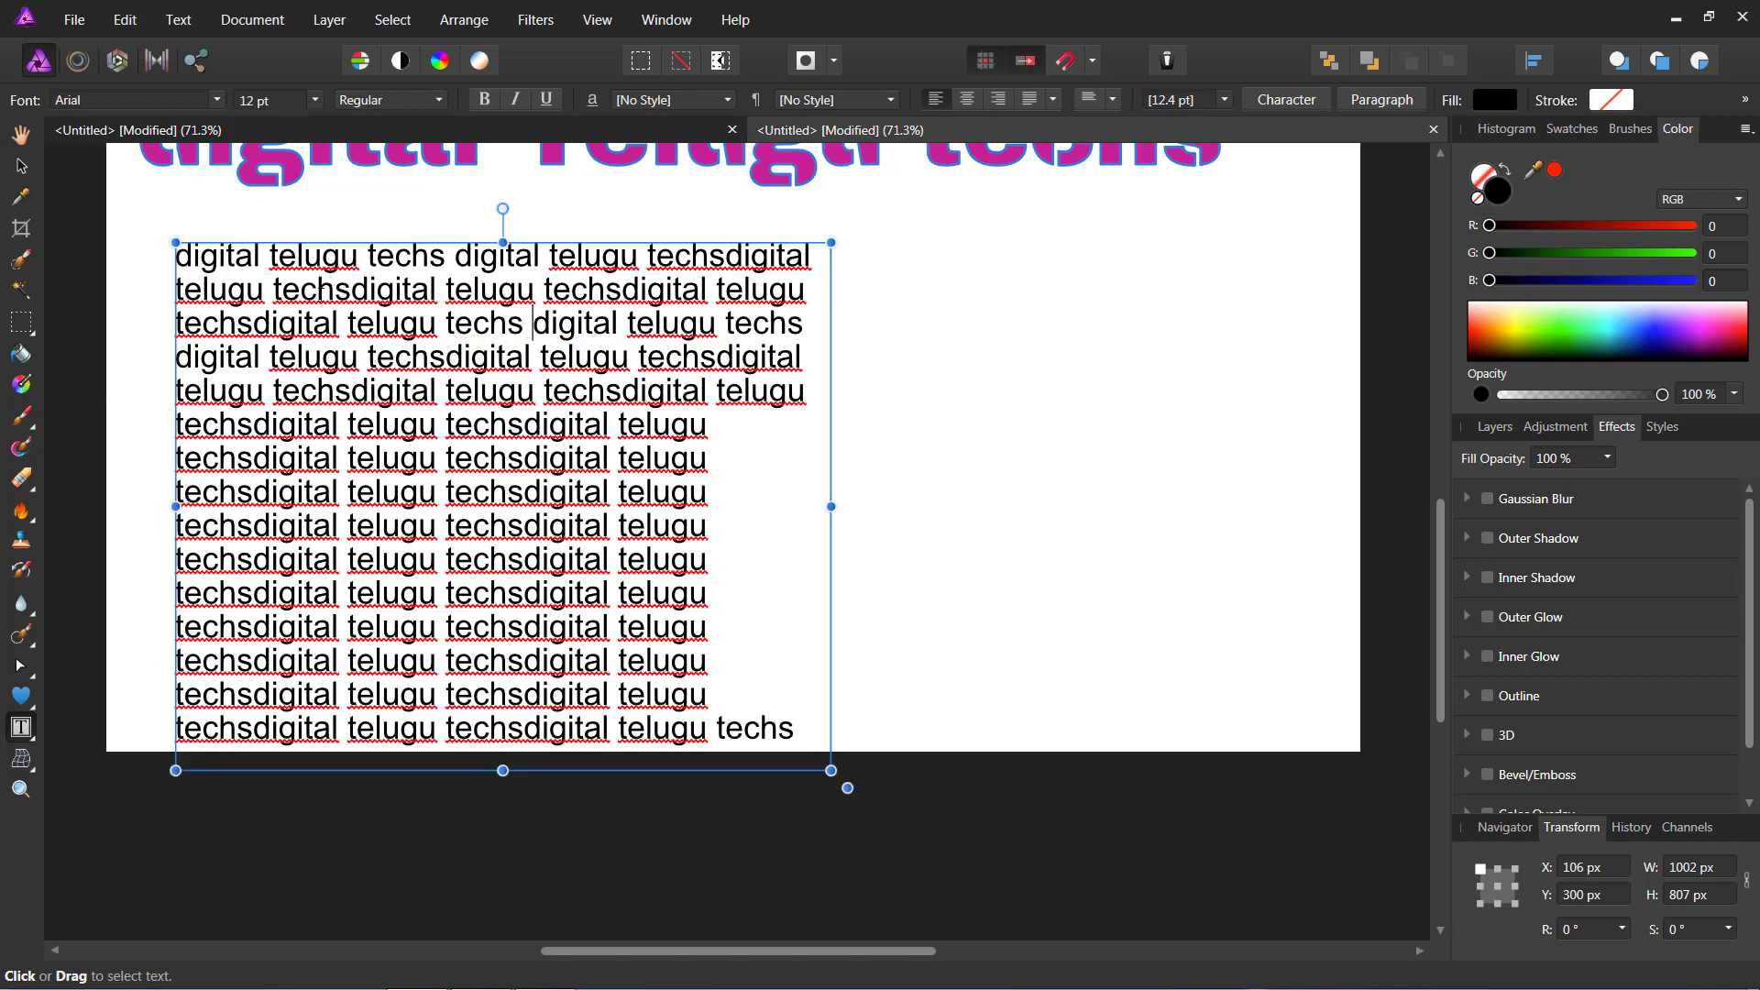
{"action": "left_click", "coordinate": [21, 166]}
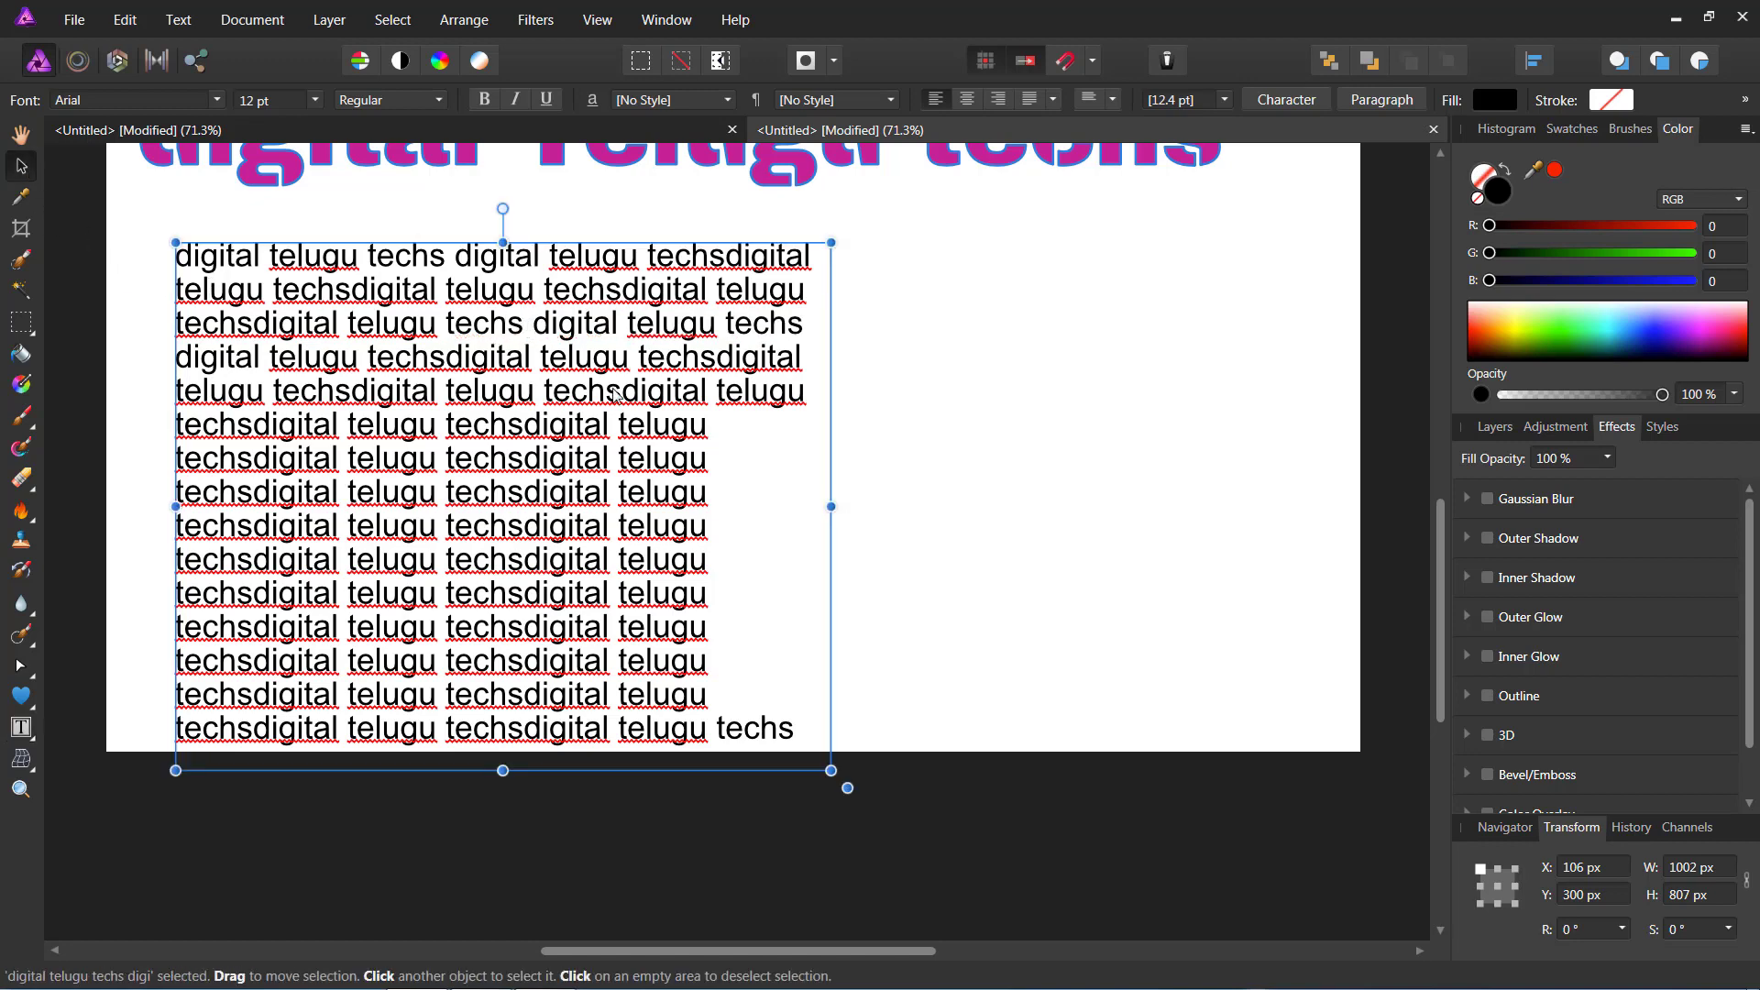
{"action": "left_click_drag", "start_coordinate": [632, 376], "coordinate": [608, 342]}
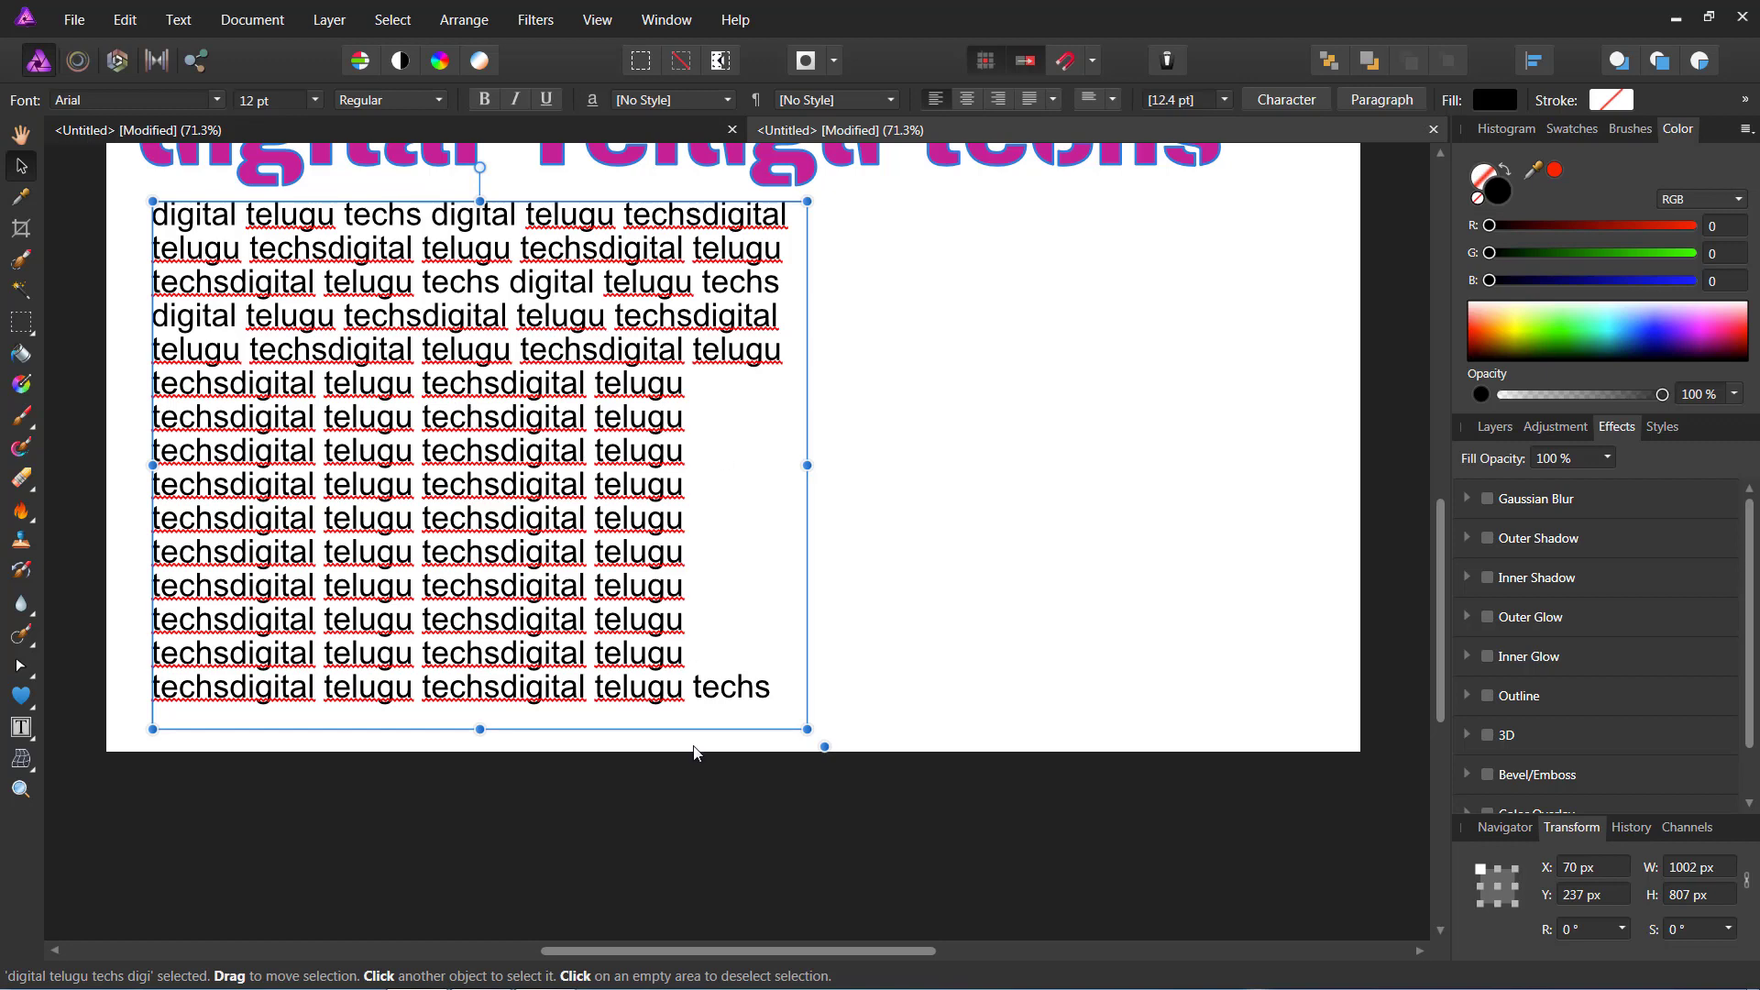
Shift the paragraph frame right and select several lines of its text
{"action": "left_click_drag", "start_coordinate": [689, 698], "coordinate": [739, 691]}
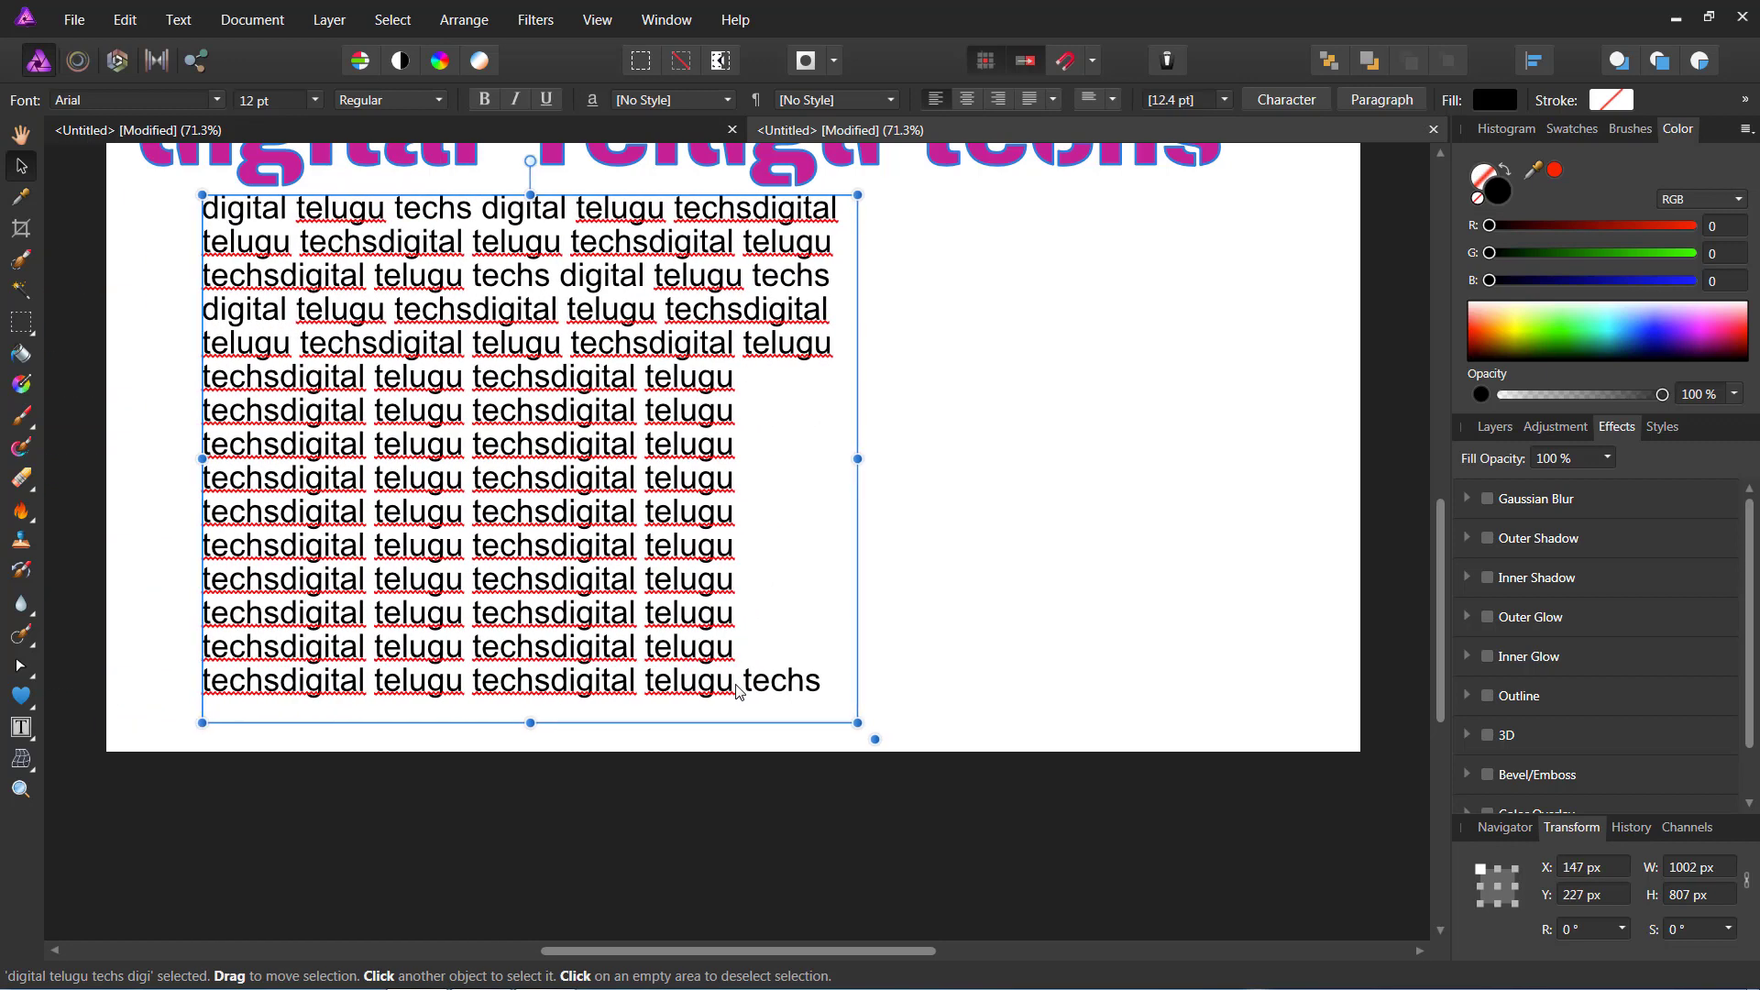
{"action": "left_click", "coordinate": [22, 729]}
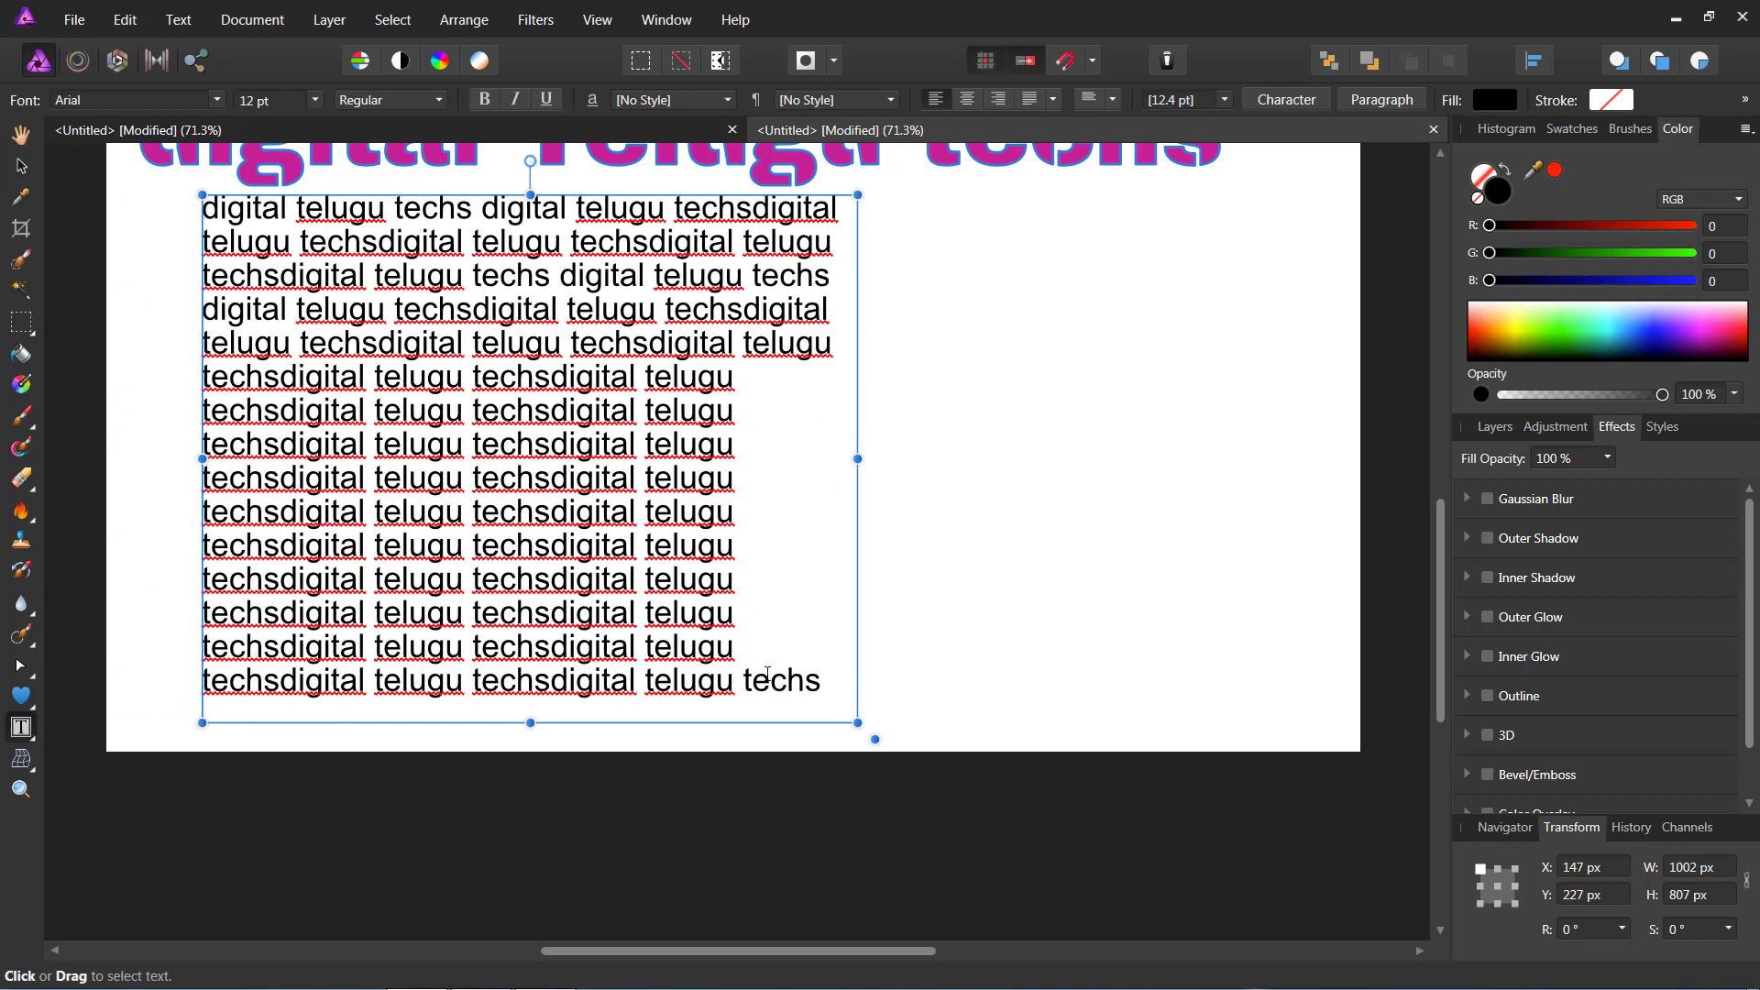
{"action": "mouse_move", "coordinate": [744, 683]}
{"action": "left_mouse_down"}
{"action": "mouse_move", "coordinate": [199, 382]}
{"action": "mouse_move", "coordinate": [180, 219]}
{"action": "left_mouse_up"}
{"action": "right_click", "coordinate": [483, 299]}
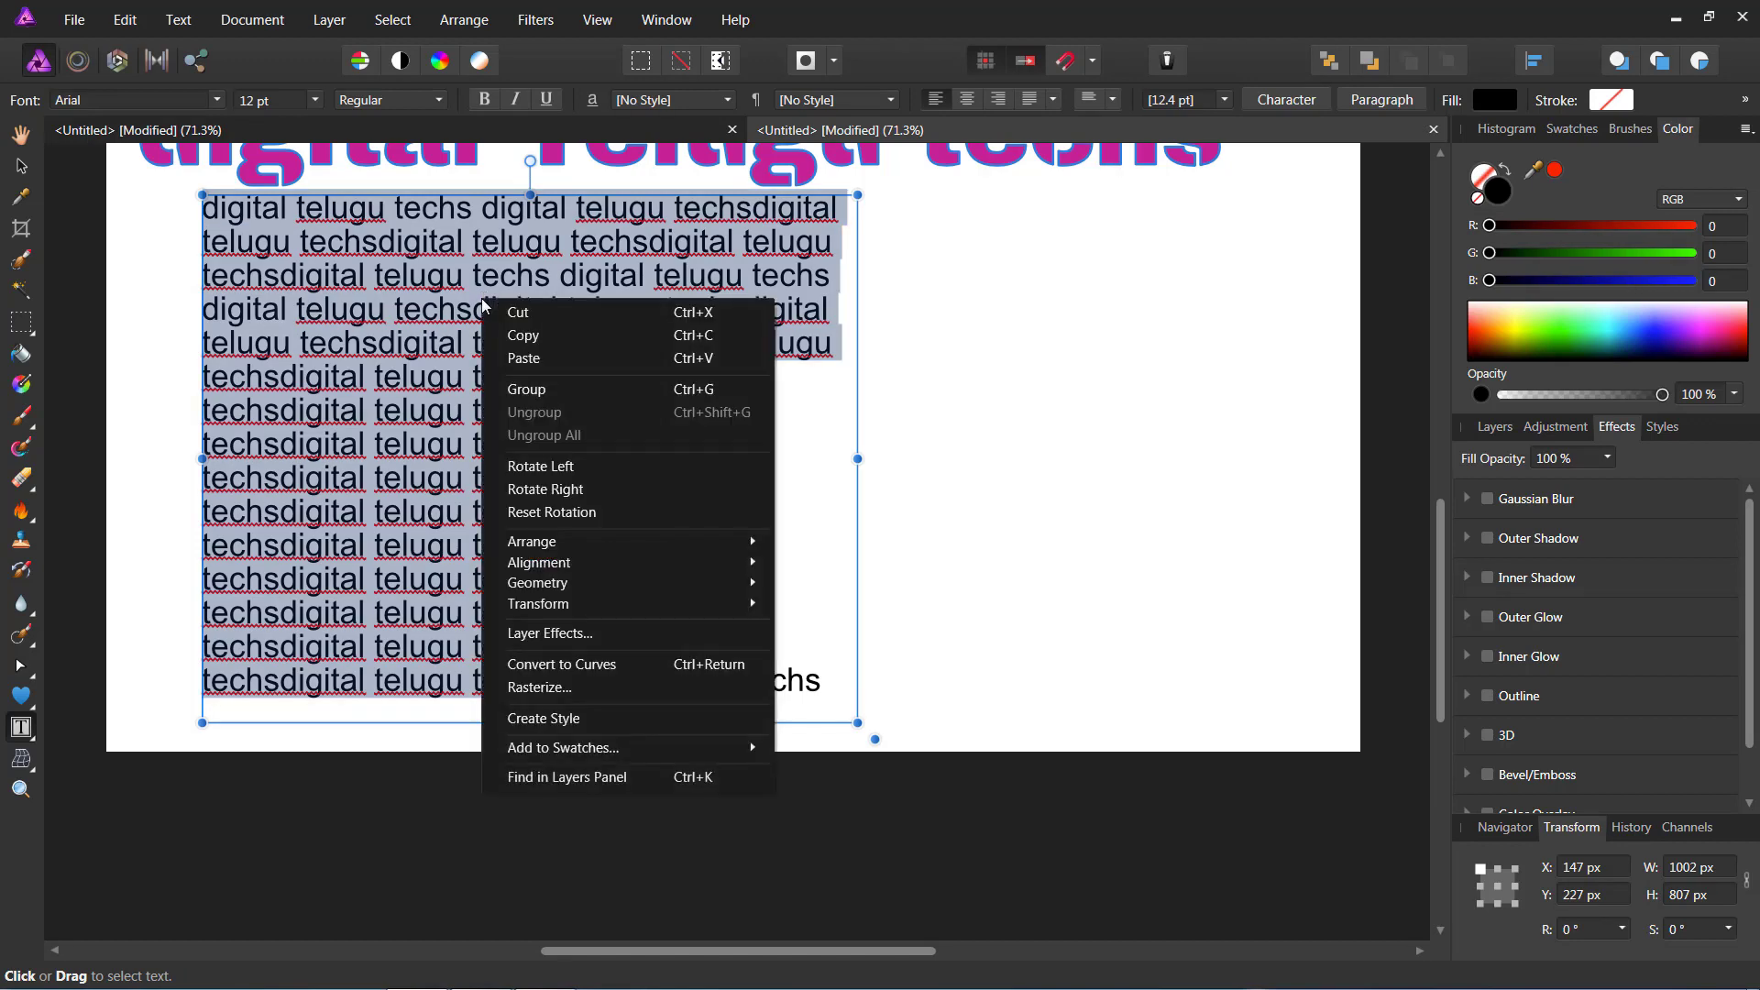
{"action": "left_click", "coordinate": [410, 346]}
Delete the 'd' of 'digital' in line 2, exit text editing and select the magenta heading
{"action": "left_click_drag", "start_coordinate": [746, 688], "coordinate": [647, 688]}
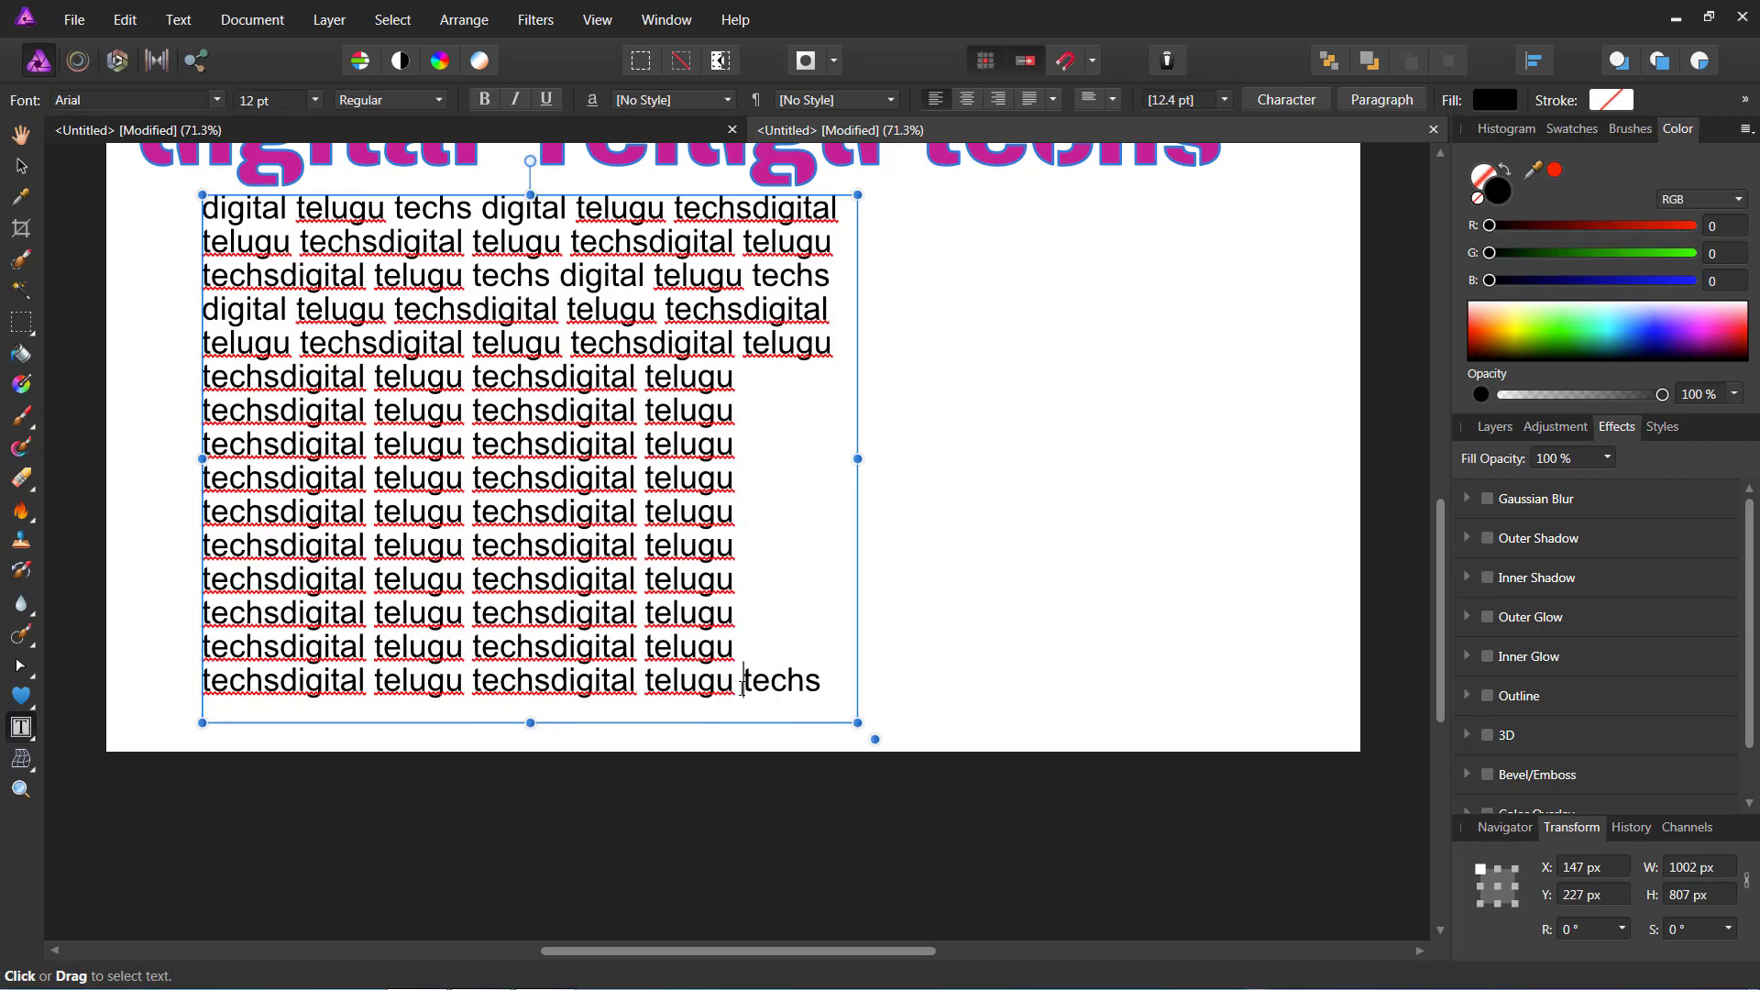
{"action": "right_click", "coordinate": [672, 693]}
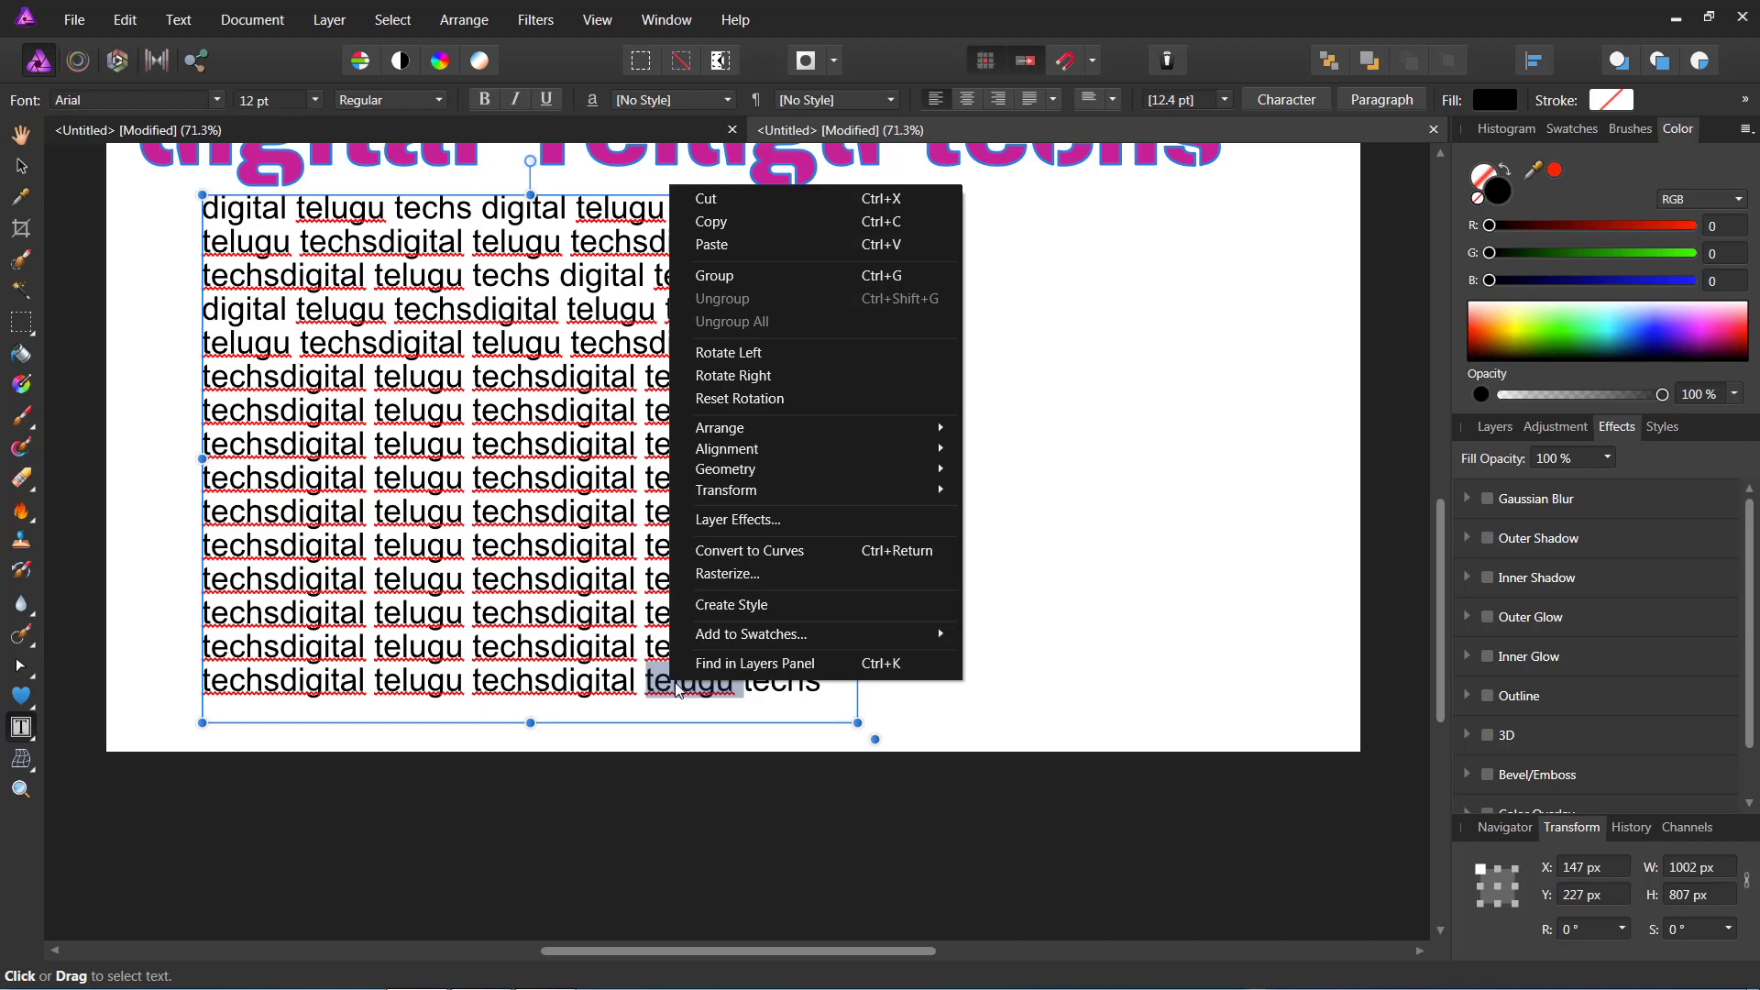
{"action": "left_click", "coordinate": [675, 688]}
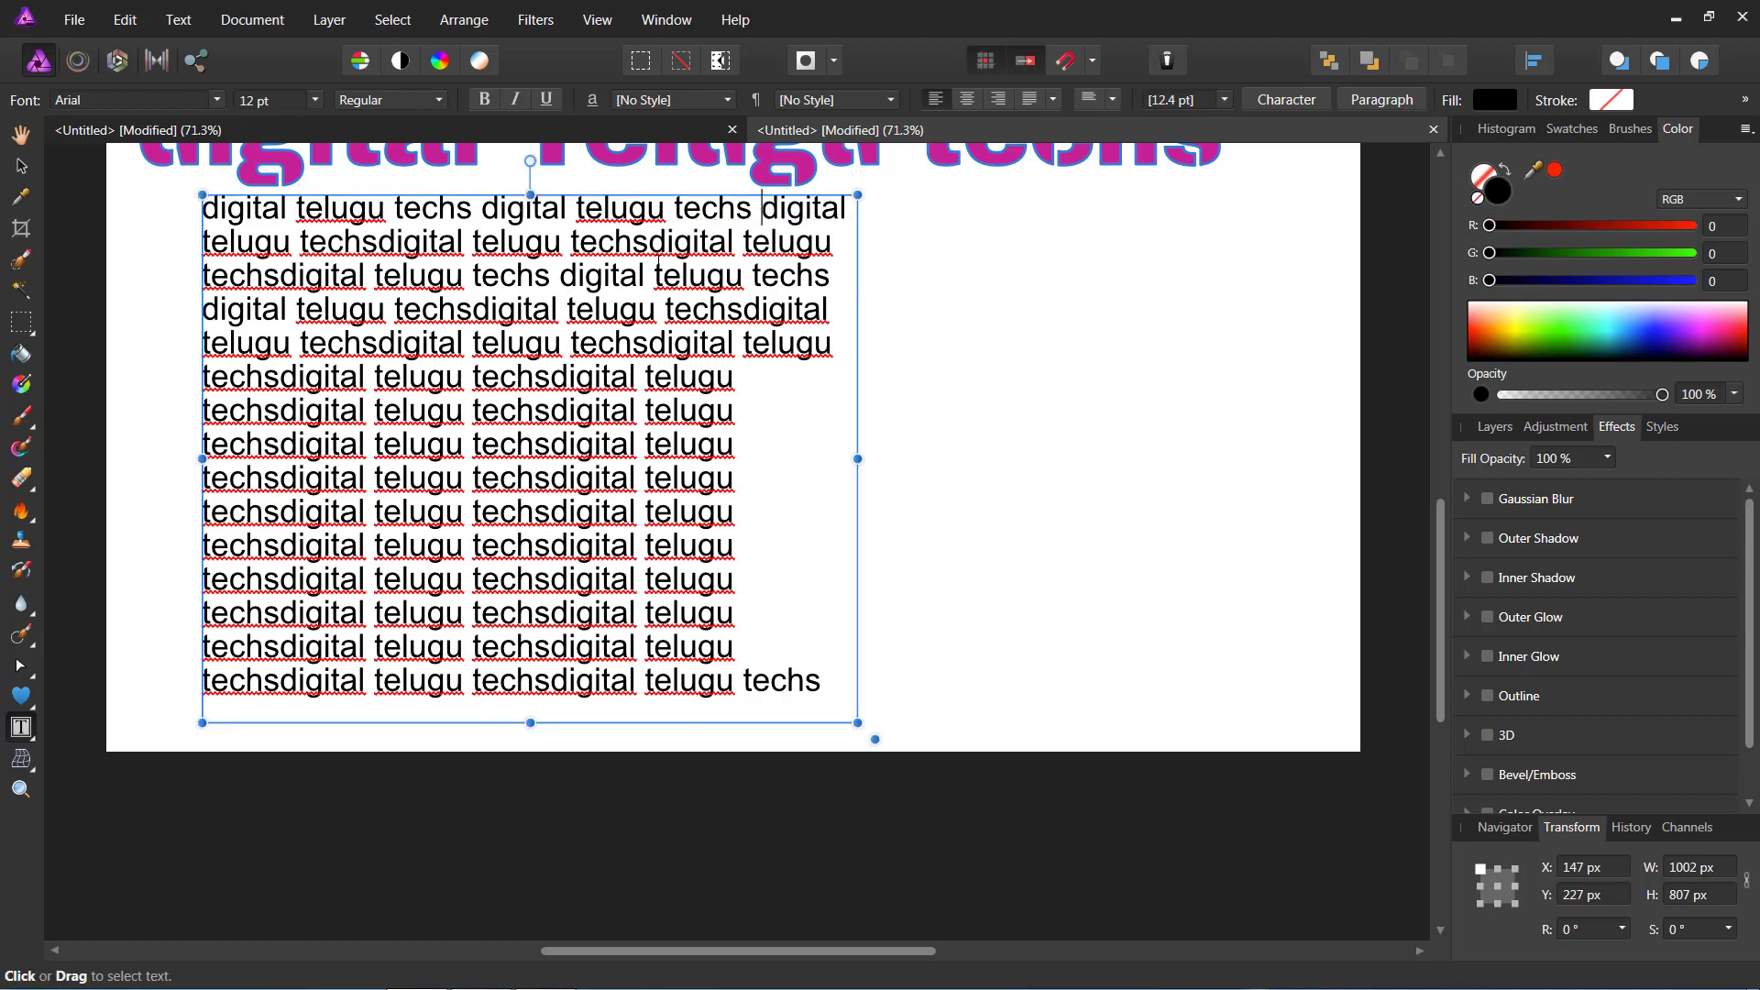
{"action": "left_click", "coordinate": [652, 244]}
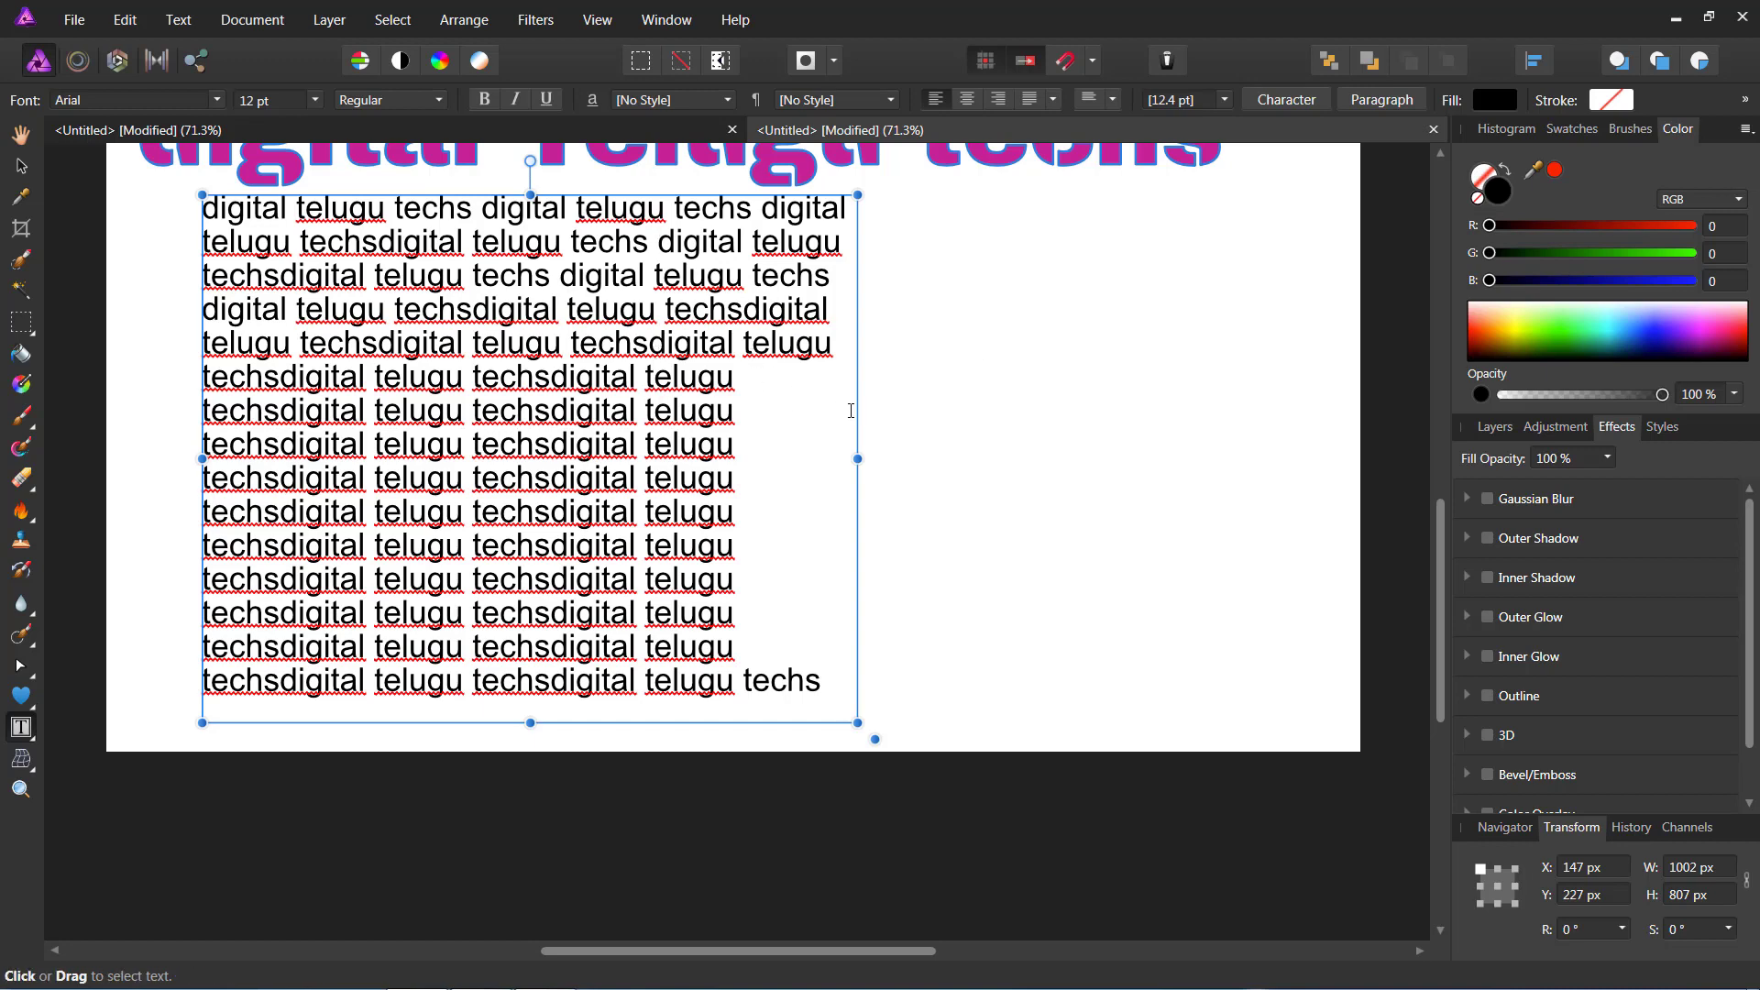
{"action": "key", "text": "Delete"}
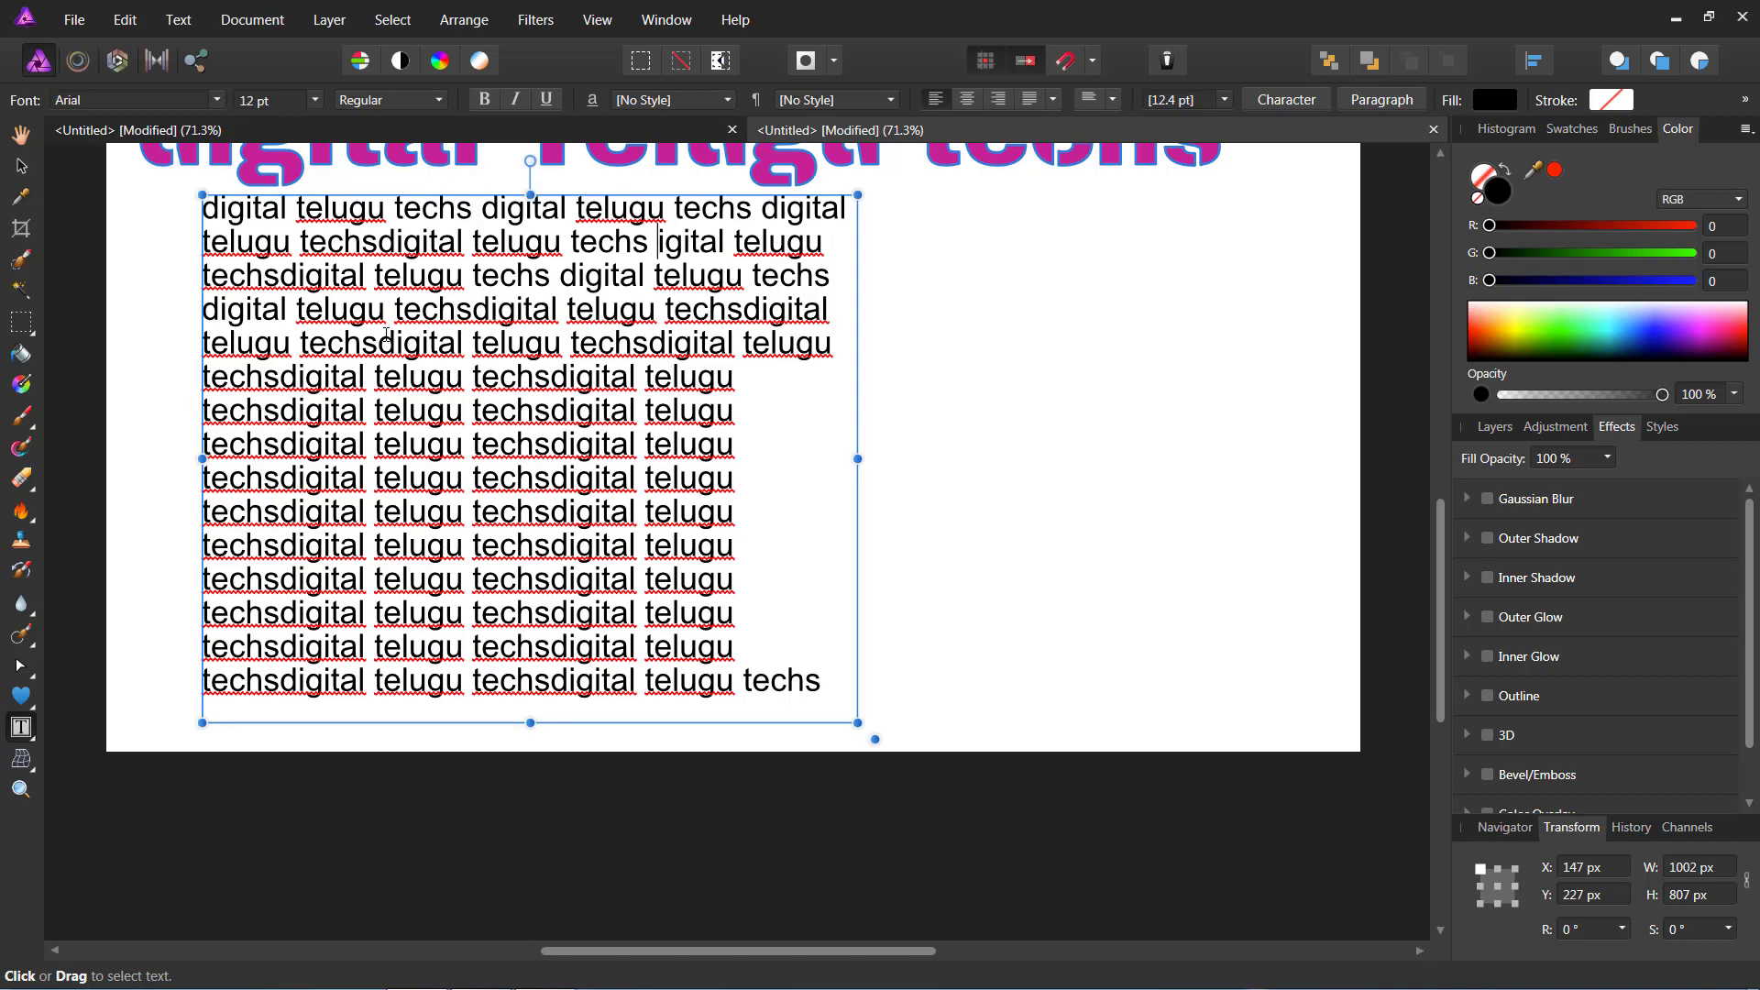
{"action": "key", "text": "Escape"}
{"action": "left_click", "coordinate": [21, 166]}
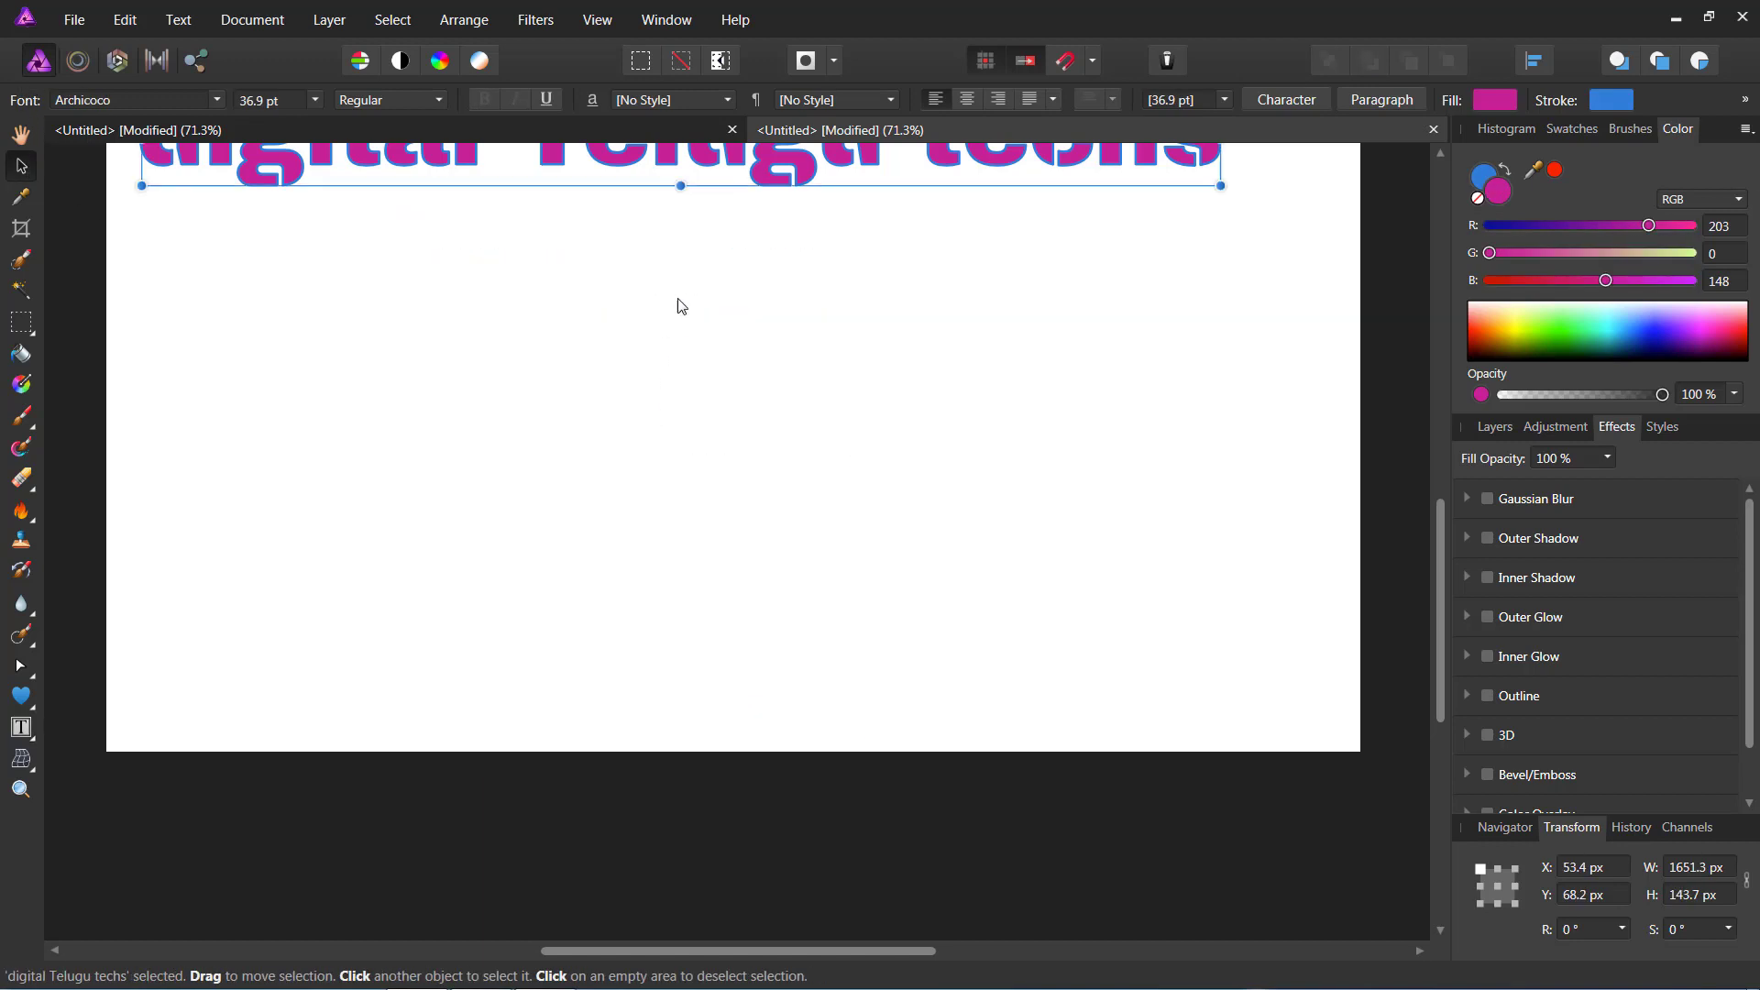
{"action": "scroll", "coordinate": [804, 401], "scroll_direction": "up", "scroll_amount": 3}
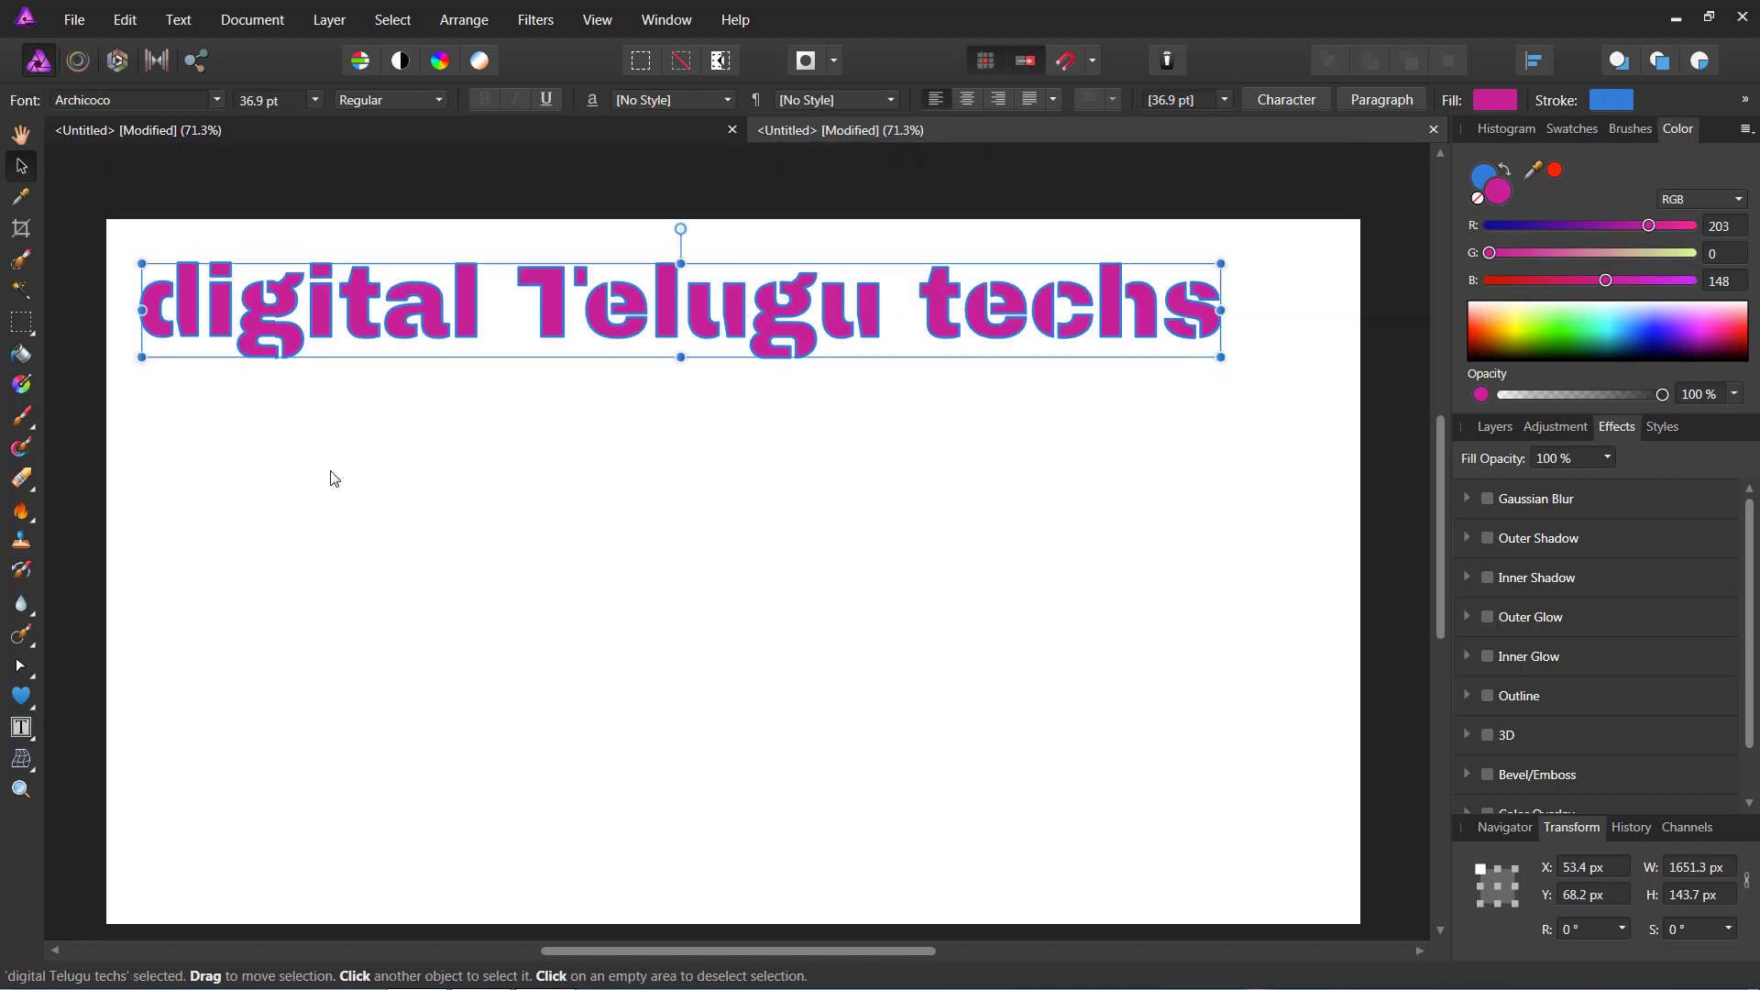
{"action": "left_click", "coordinate": [28, 733]}
{"action": "left_click", "coordinate": [110, 729]}
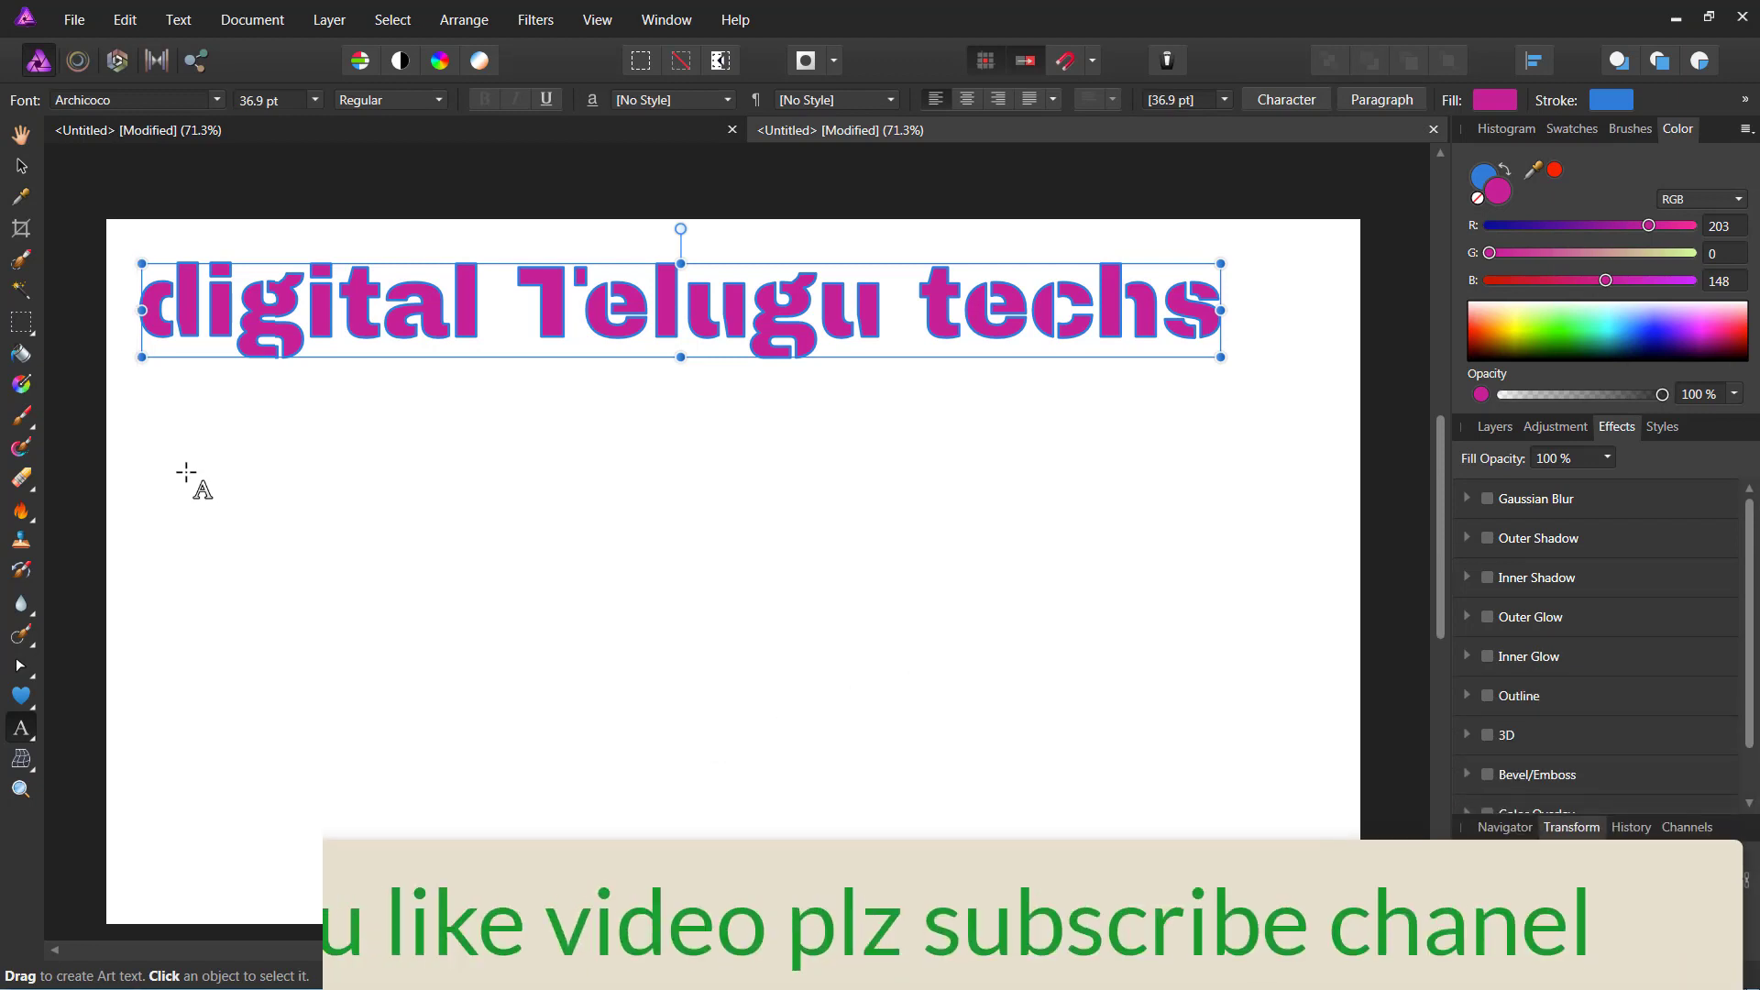
{"action": "mouse_move", "coordinate": [228, 538]}
{"action": "left_mouse_down"}
{"action": "mouse_move", "coordinate": [450, 830]}
{"action": "mouse_move", "coordinate": [157, 480]}
{"action": "left_mouse_up"}
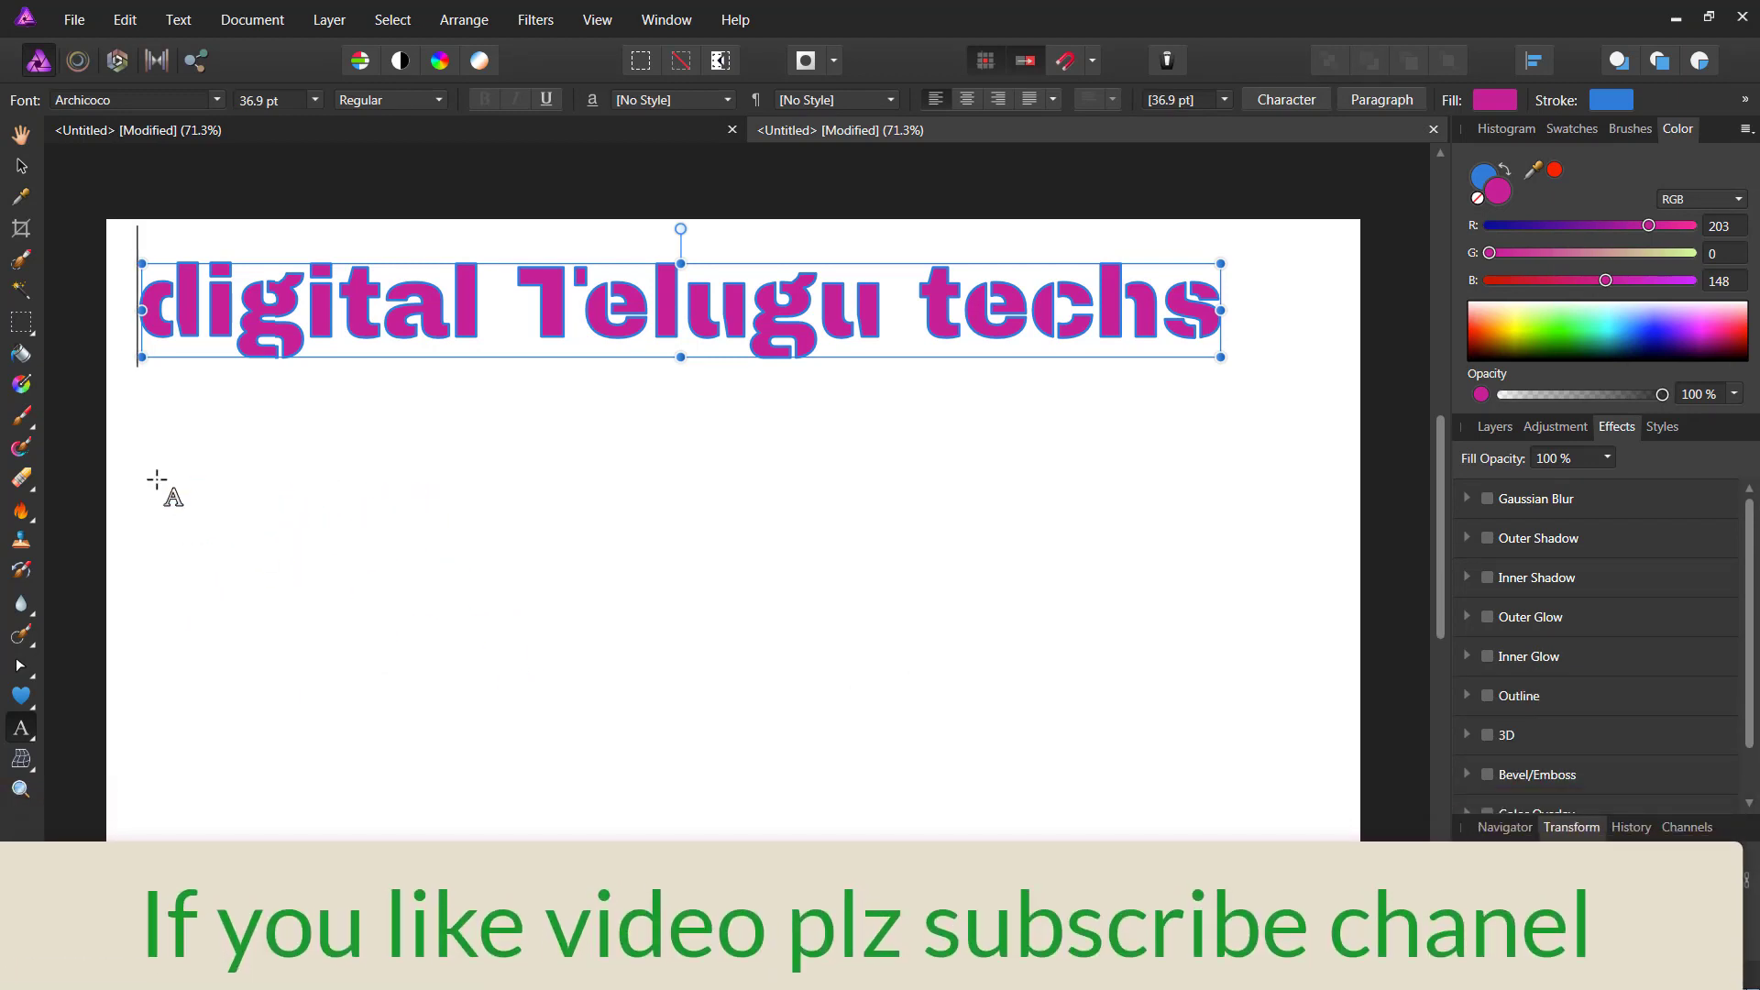
{"action": "left_click", "coordinate": [186, 481]}
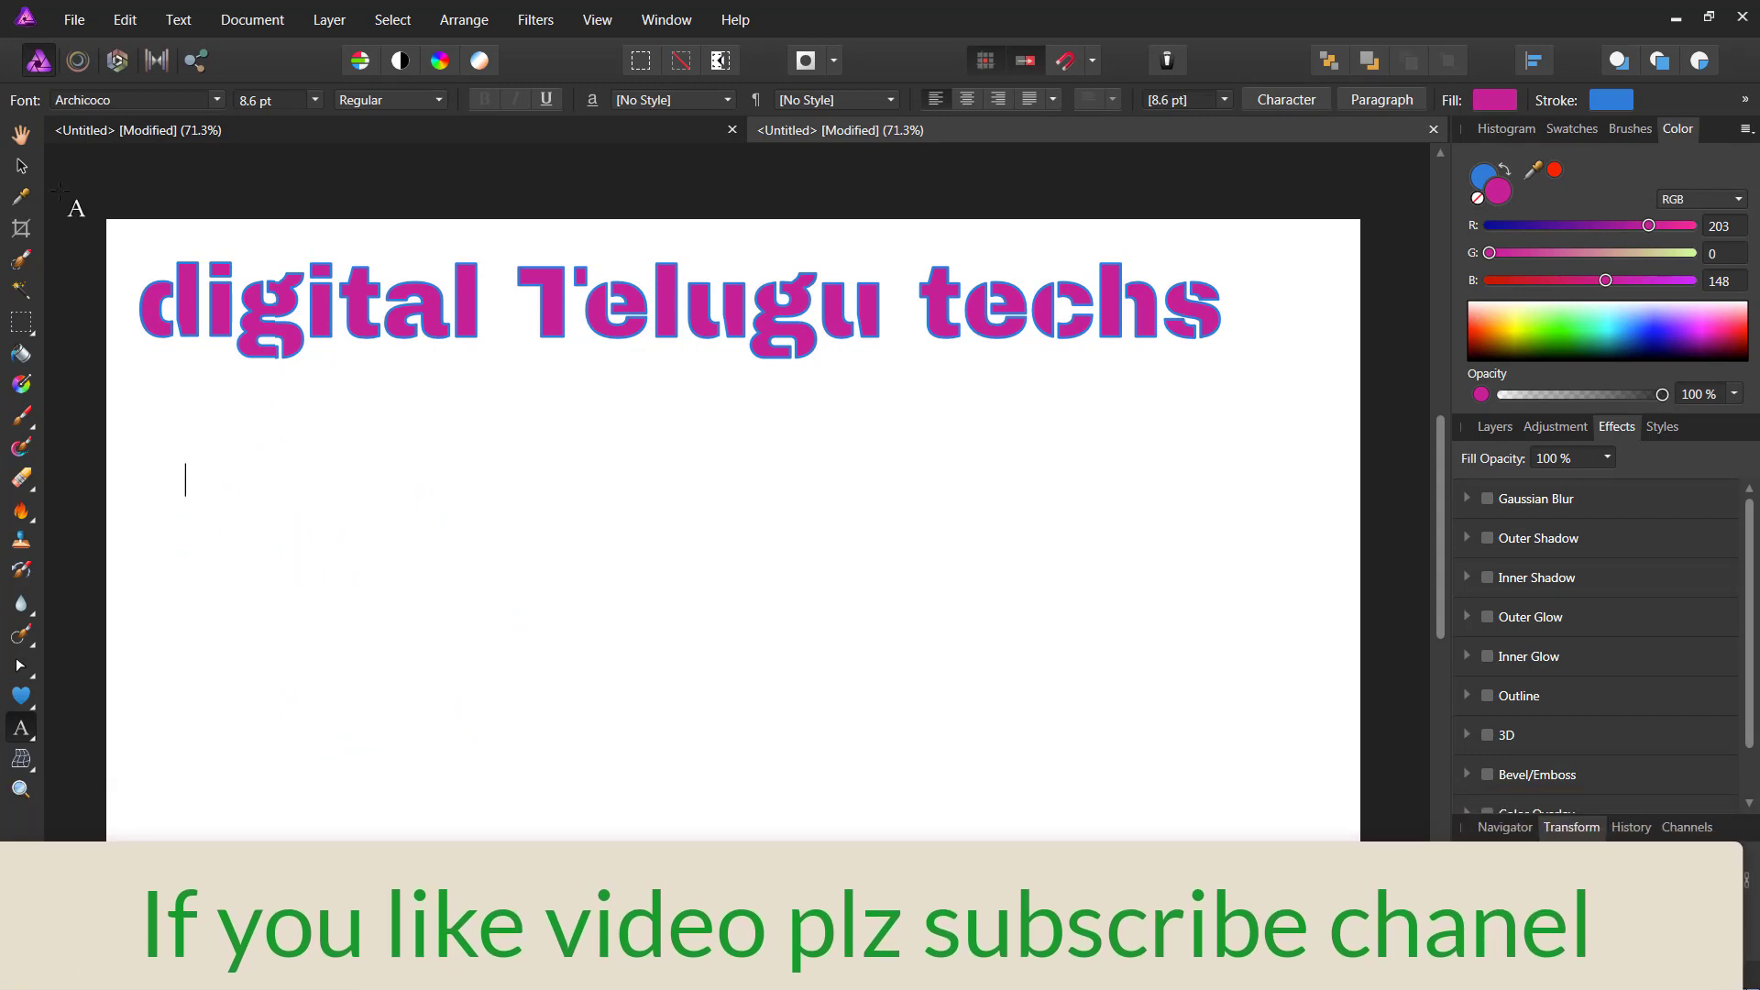
{"action": "key", "text": "Escape"}
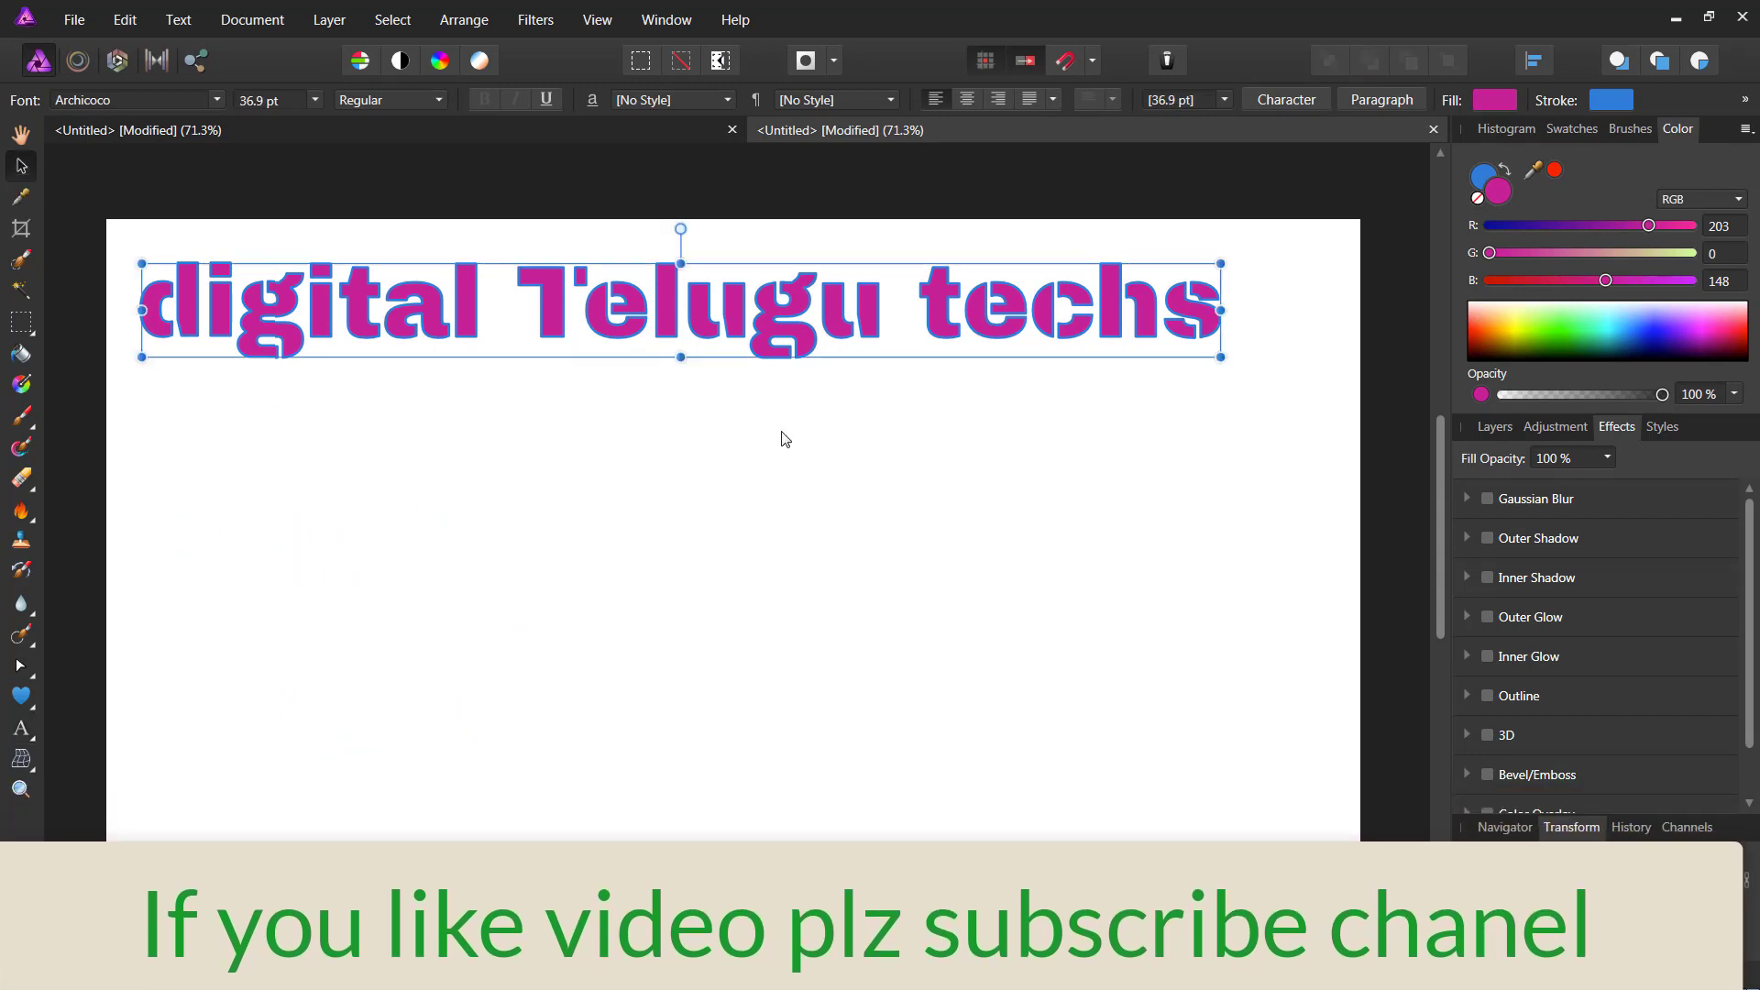
Nudge the 'digital Telugu techs' heading right and slightly down, leaving the Text menu unused
{"action": "mouse_move", "coordinate": [778, 311]}
{"action": "left_mouse_down"}
{"action": "mouse_move", "coordinate": [866, 316]}
{"action": "mouse_move", "coordinate": [805, 343]}
{"action": "left_mouse_up"}
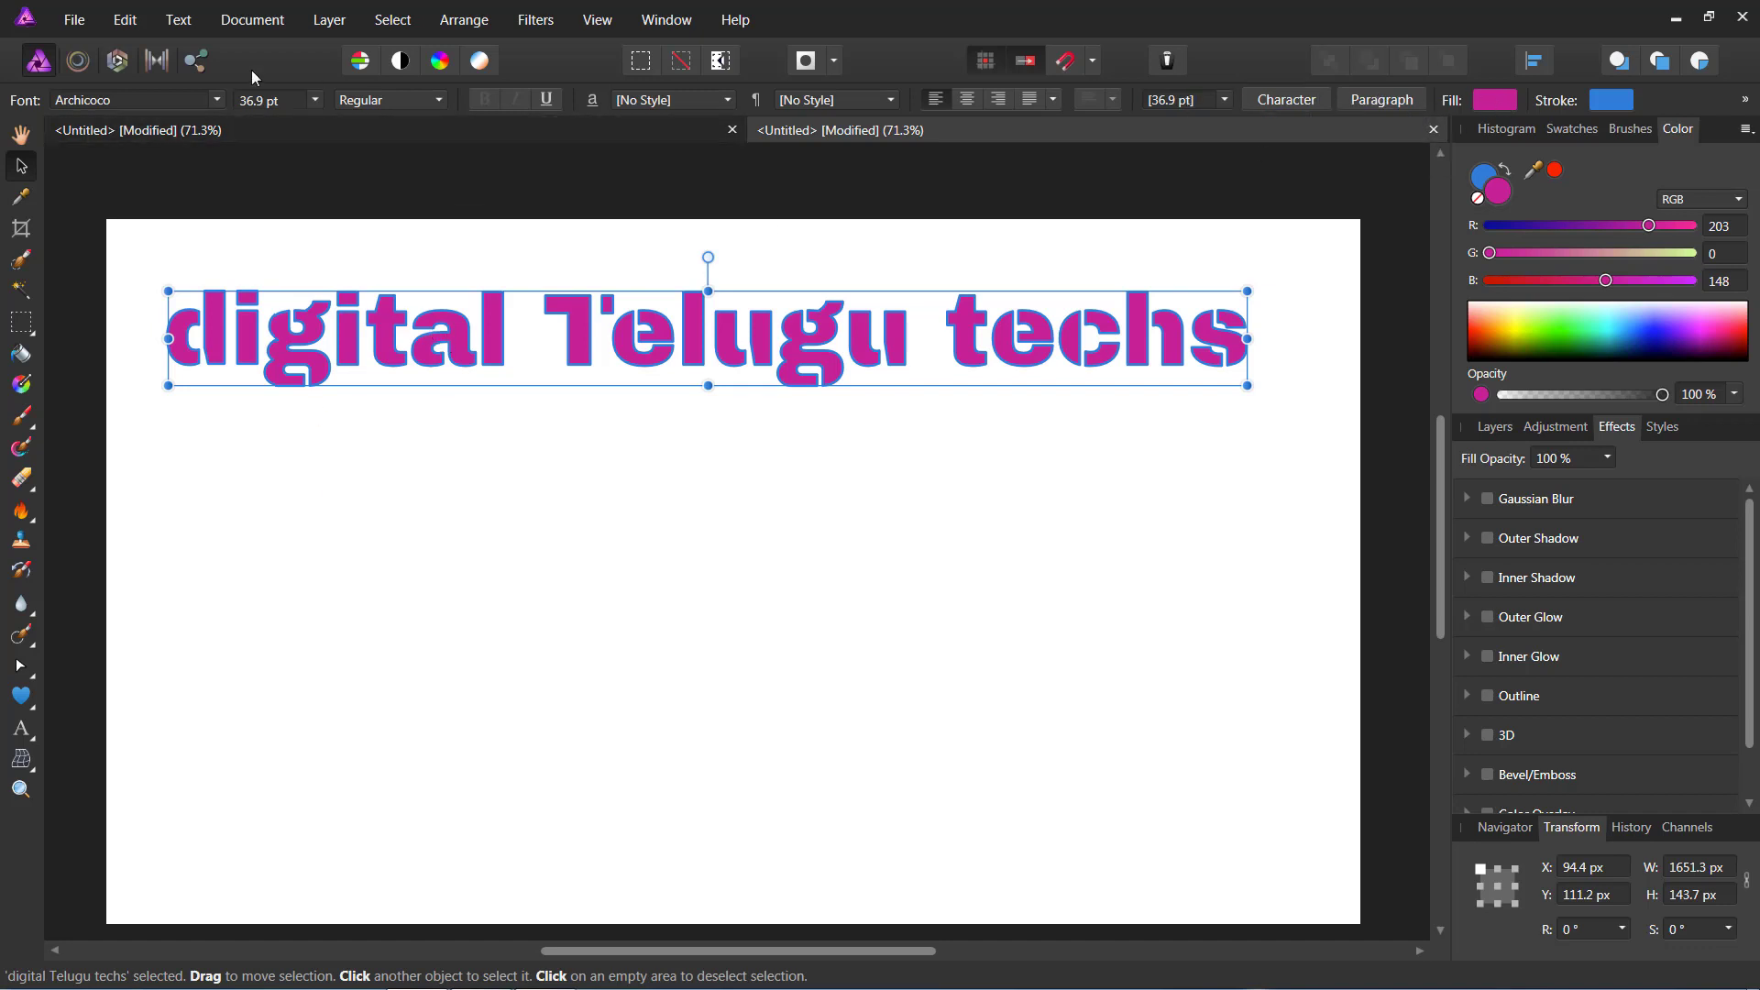
{"action": "left_click", "coordinate": [177, 23]}
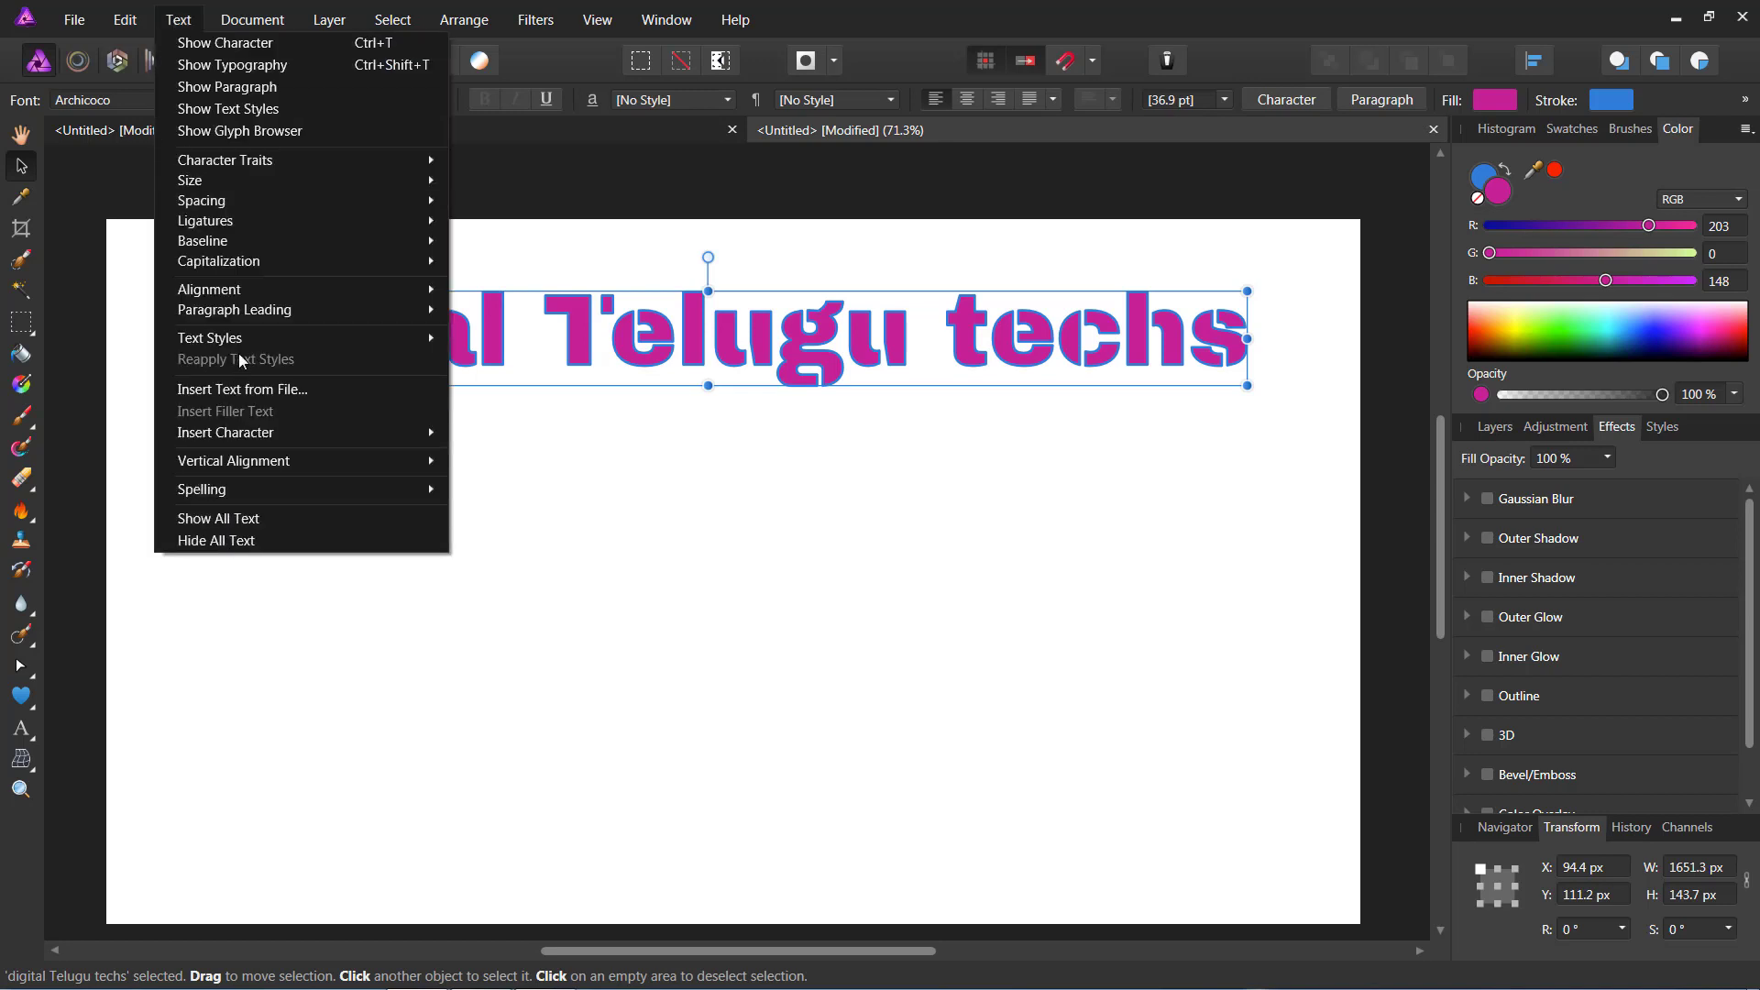
{"action": "left_click", "coordinate": [180, 22]}
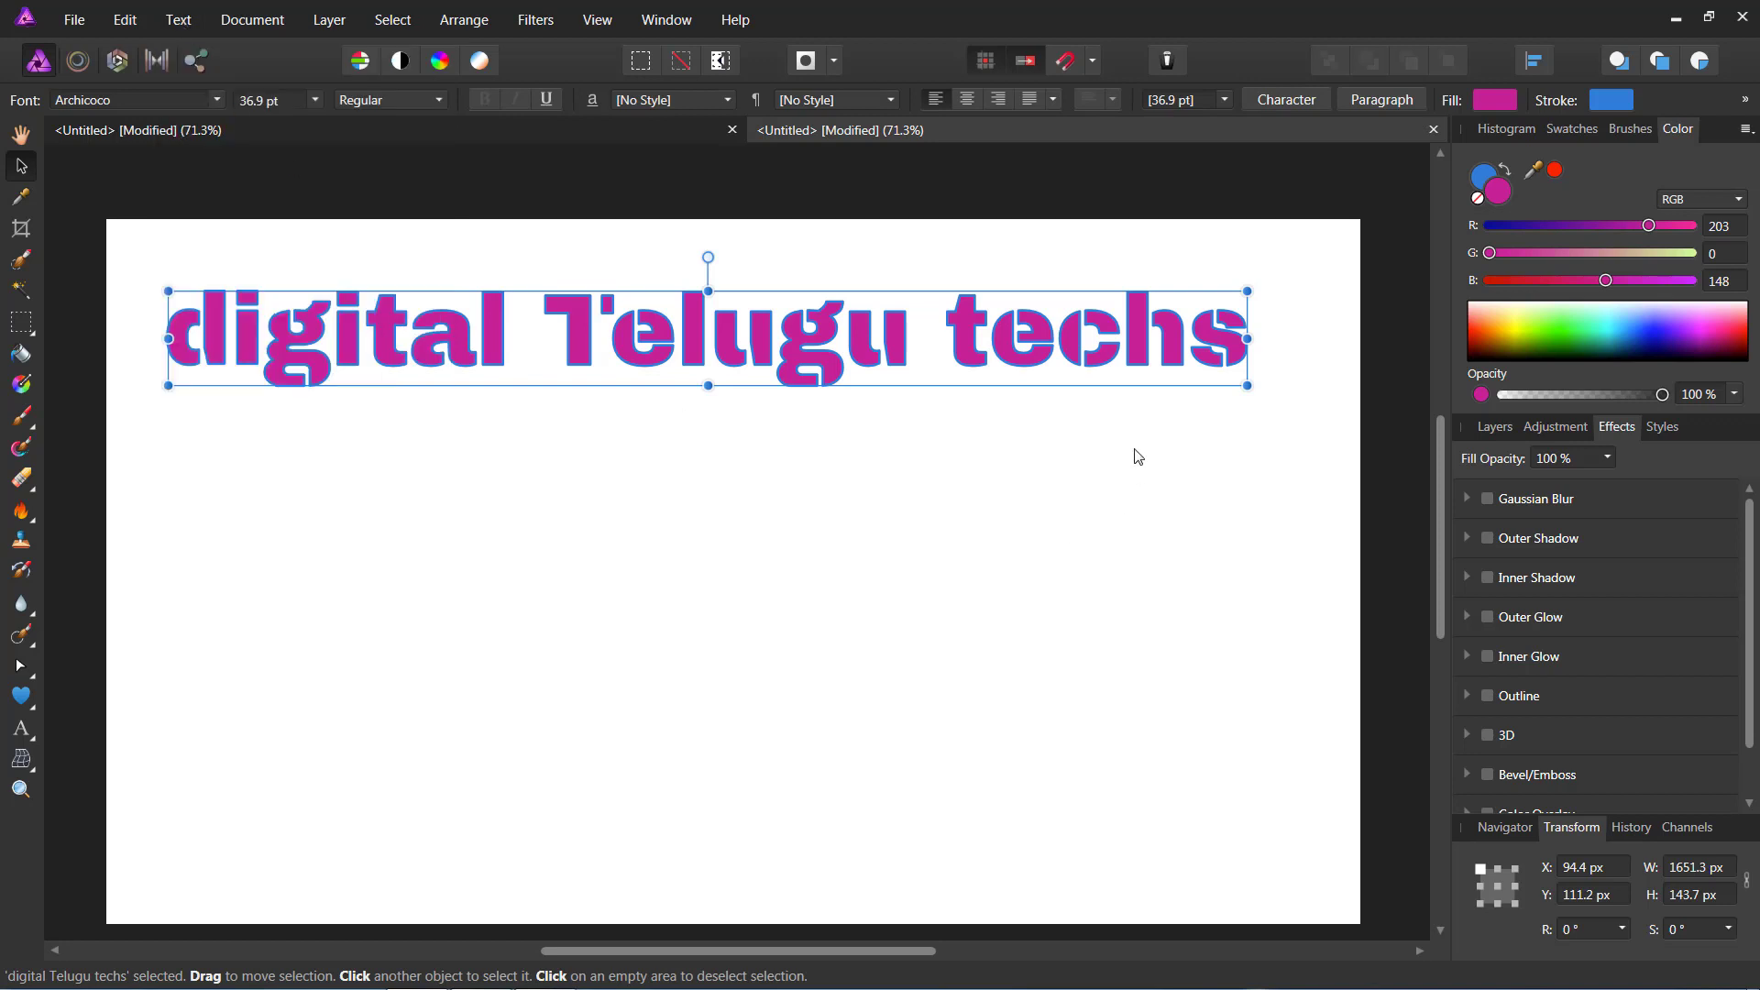